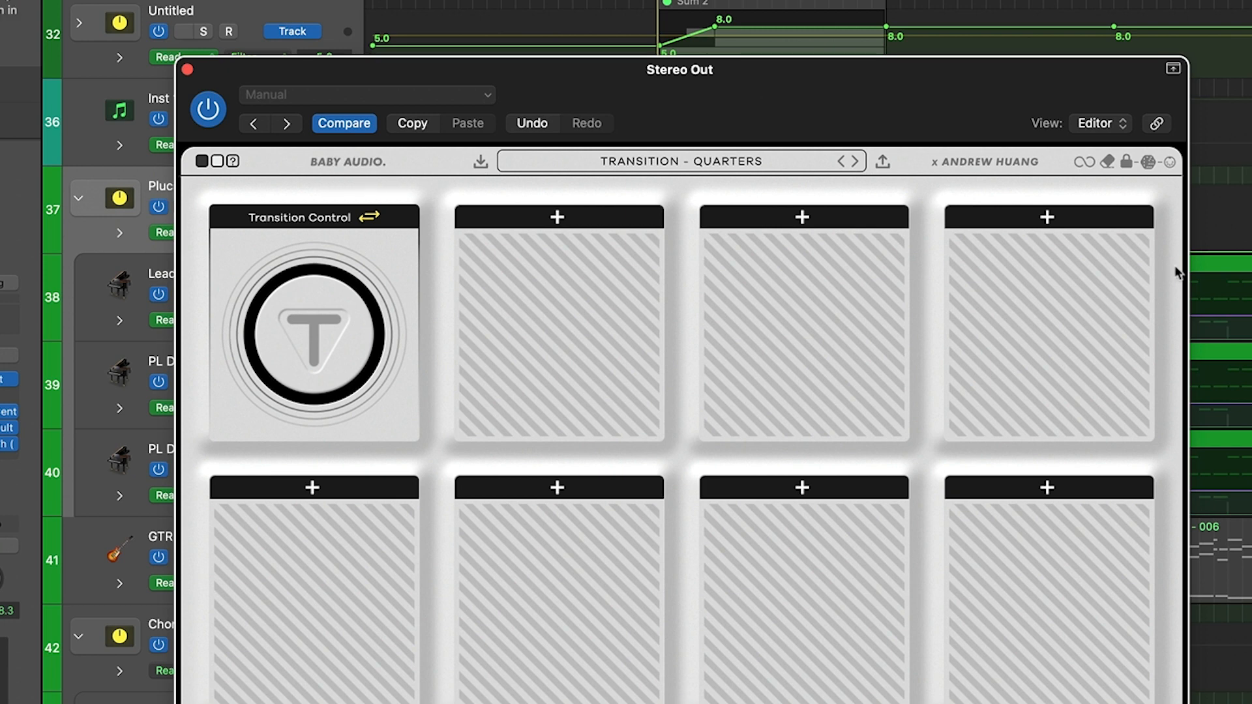
Step: Examine the effect modules available for the empty slot beside Transition Control
{"action": "left_click_drag", "start_coordinate": [885, 85], "coordinate": [863, 1]}
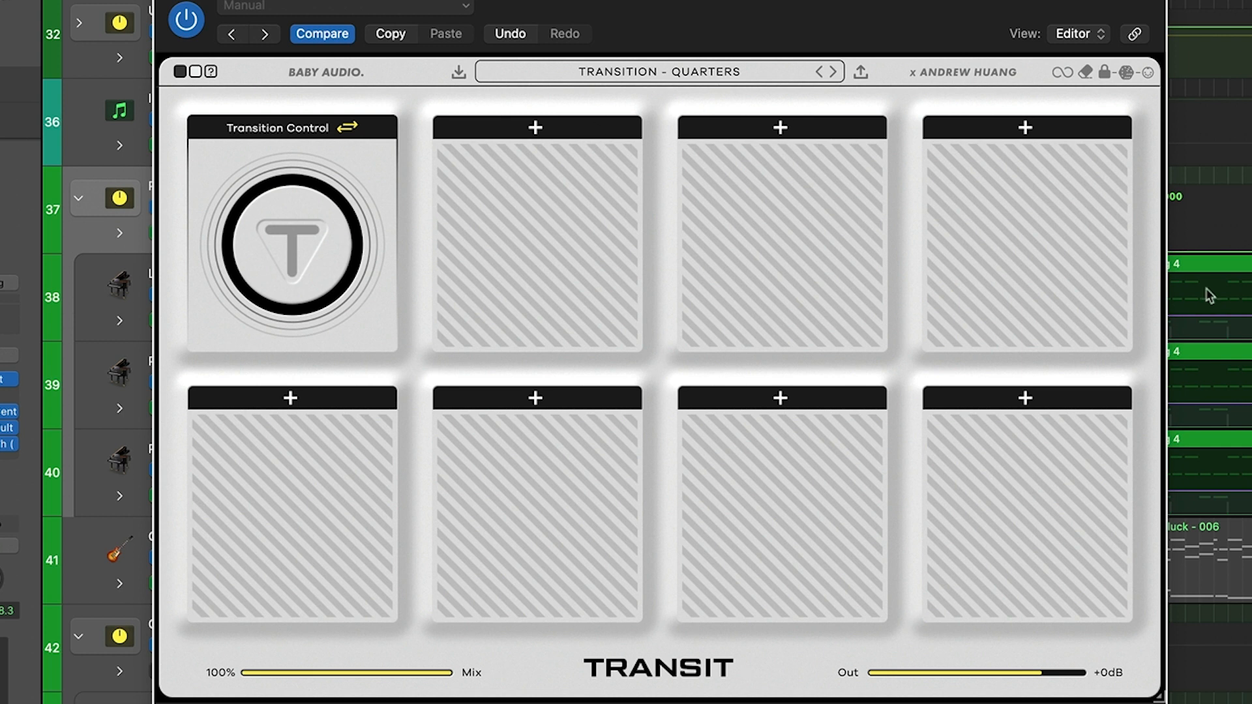
{"action": "left_click", "coordinate": [537, 129]}
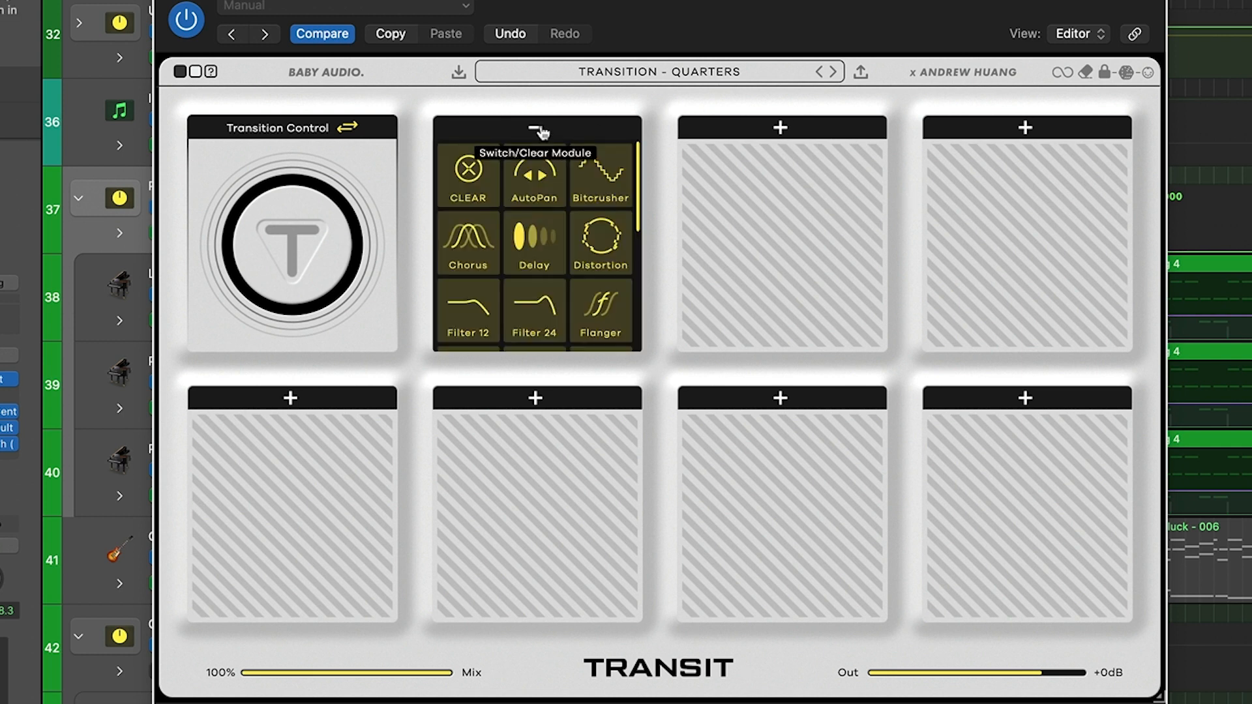
{"action": "scroll", "coordinate": [533, 177], "scroll_direction": "down", "scroll_amount": 2}
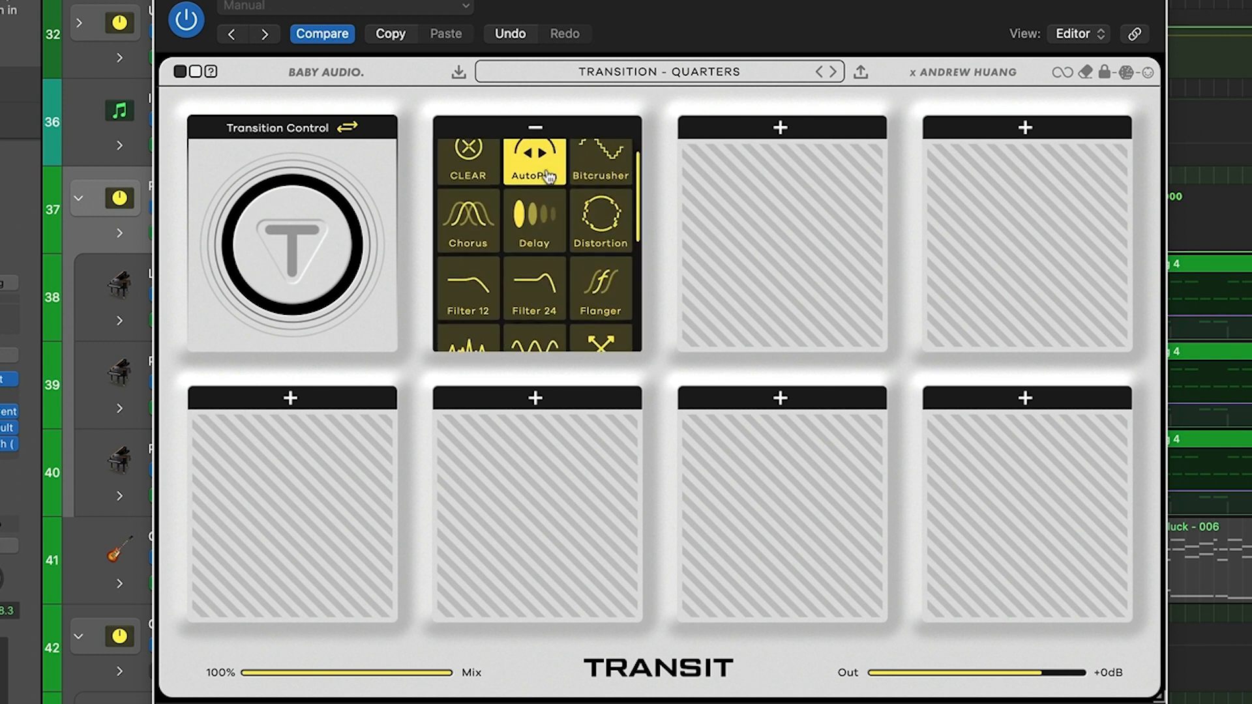
{"action": "scroll", "coordinate": [533, 178], "scroll_direction": "down", "scroll_amount": 10}
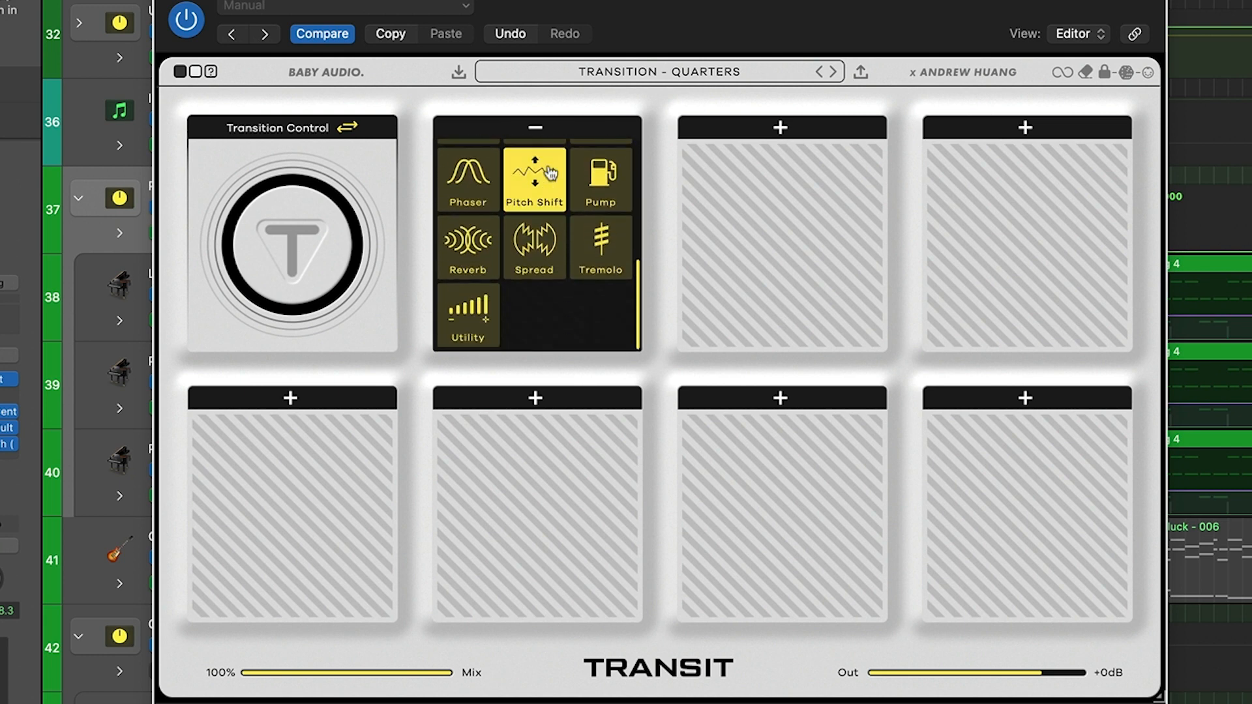
{"action": "scroll", "coordinate": [568, 297], "scroll_direction": "up", "scroll_amount": 10}
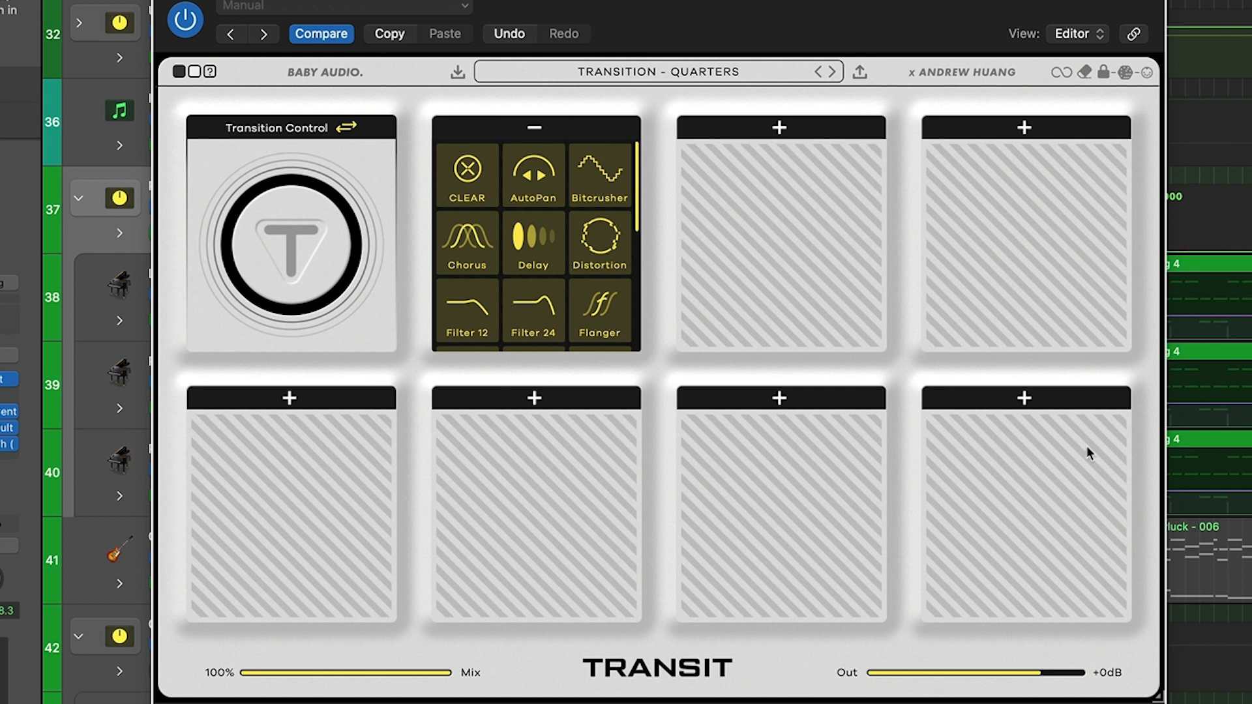
{"action": "left_click", "coordinate": [422, 95]}
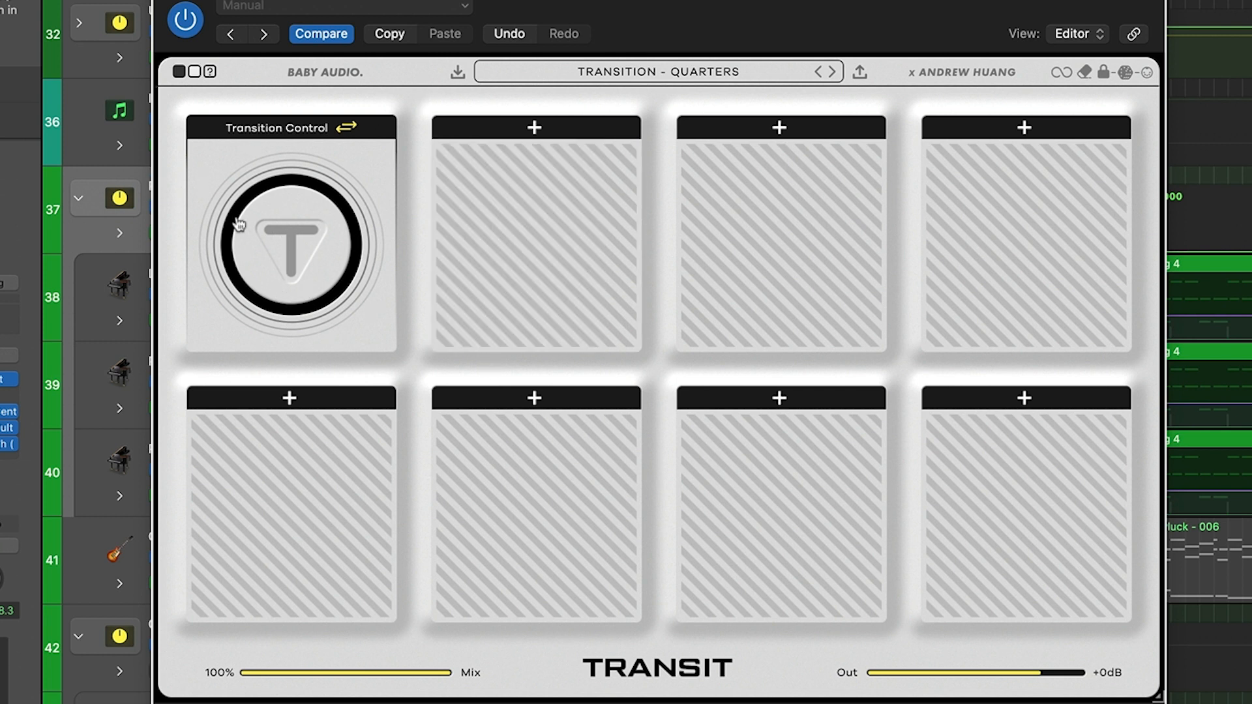
Step: Show the Transition Control timing settings and set the transition to 0 bars and 0/16 divisions
{"action": "left_click_drag", "start_coordinate": [317, 248], "coordinate": [242, 300]}
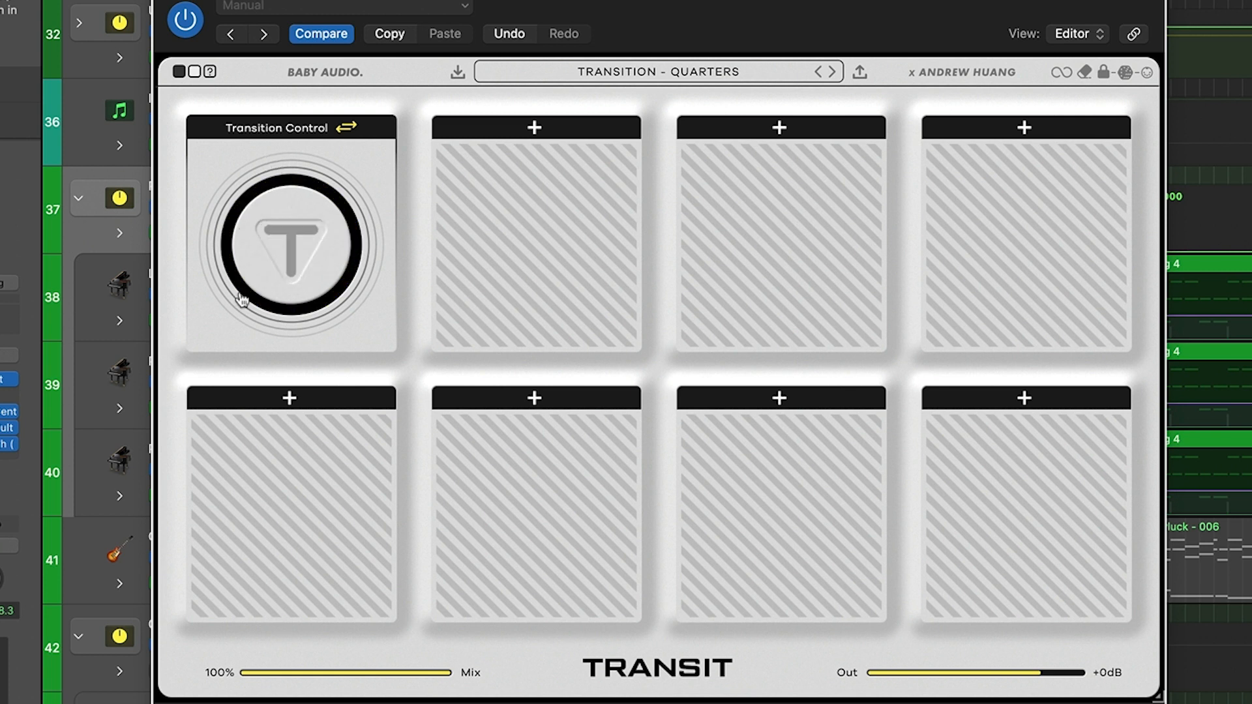
{"action": "left_click", "coordinate": [347, 128]}
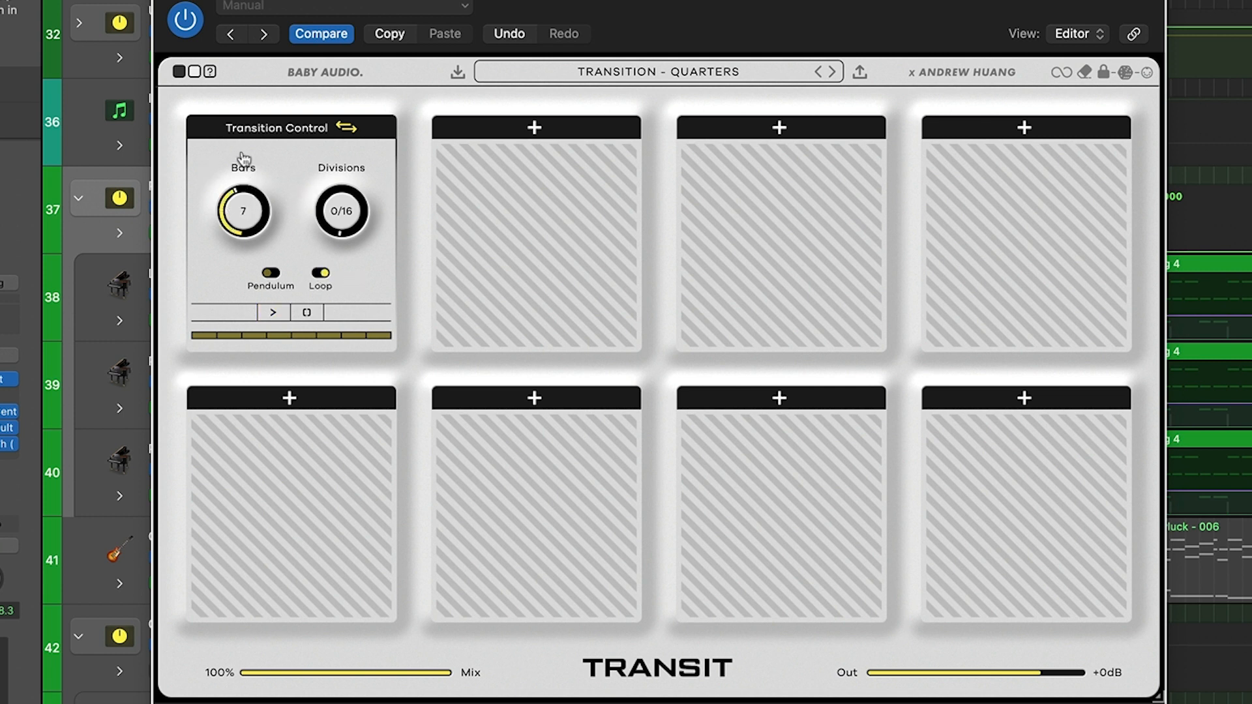
{"action": "left_click_drag", "start_coordinate": [235, 206], "coordinate": [212, 218]}
{"action": "left_click_drag", "start_coordinate": [361, 159], "coordinate": [343, 179]}
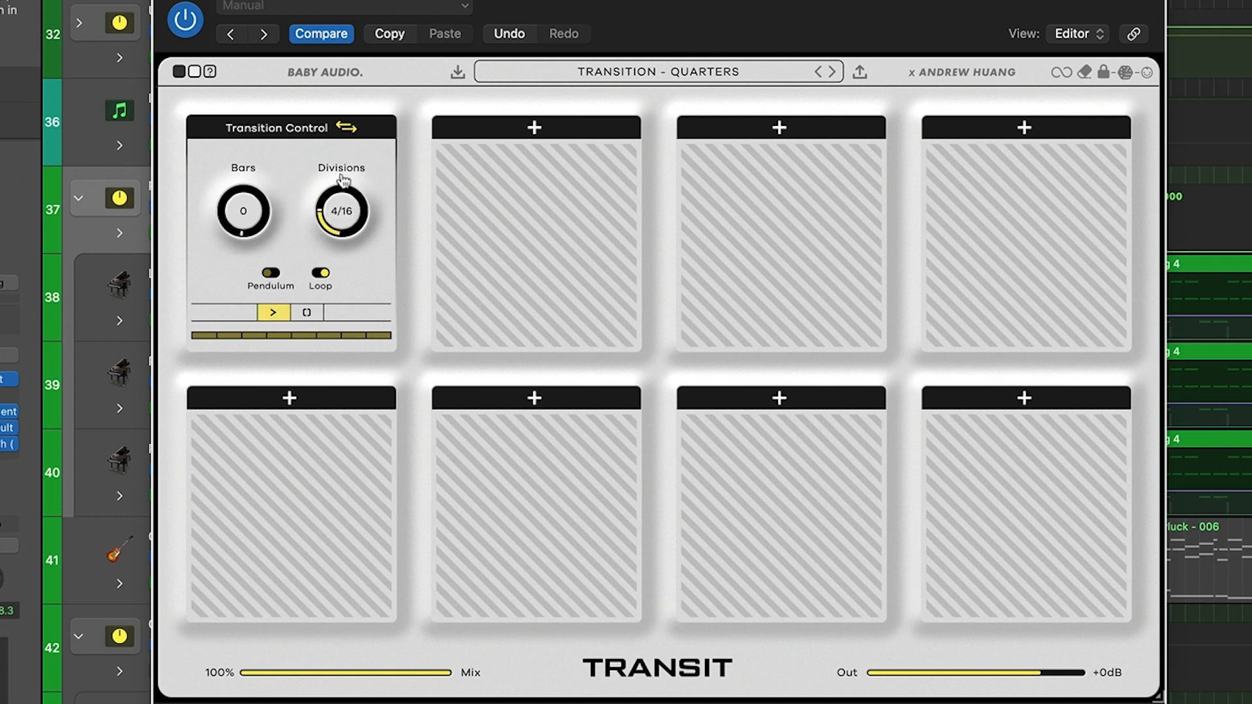
Step: Load the Delay module into the empty slot beside Transition Control
{"action": "left_click", "coordinate": [535, 128]}
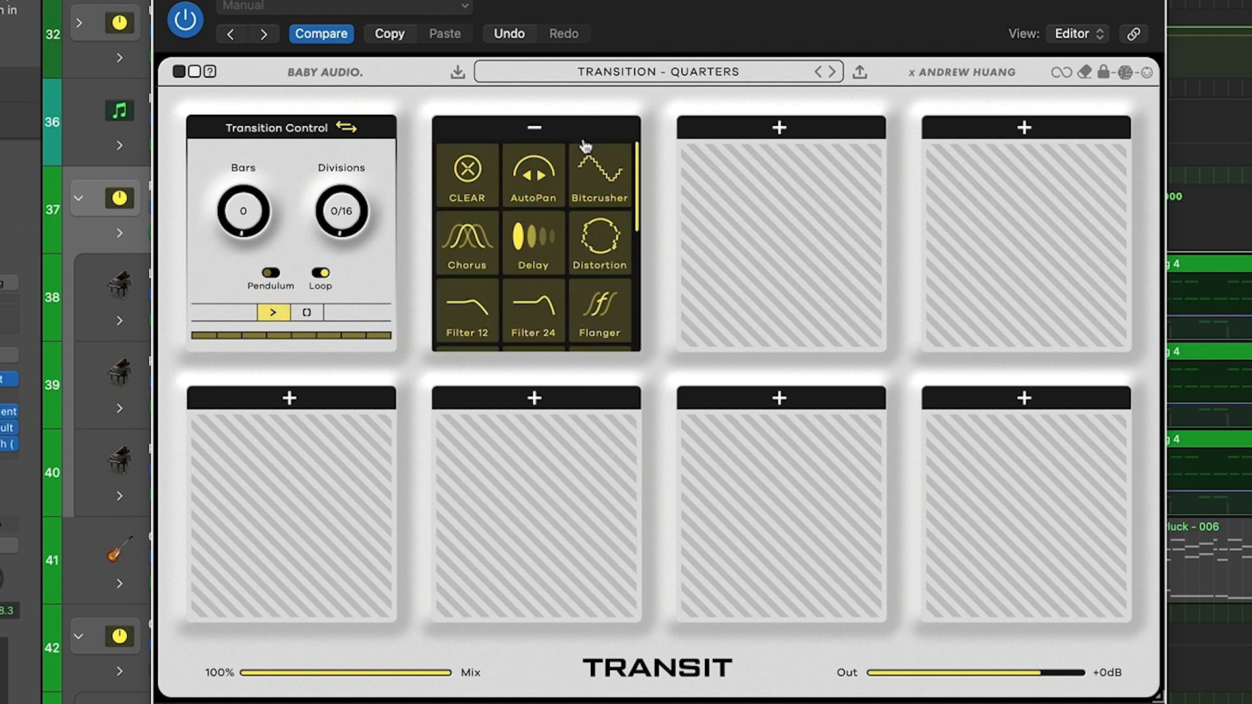
{"action": "scroll", "coordinate": [587, 193], "scroll_direction": "down", "scroll_amount": 3}
{"action": "scroll", "coordinate": [581, 212], "scroll_direction": "down", "scroll_amount": 4}
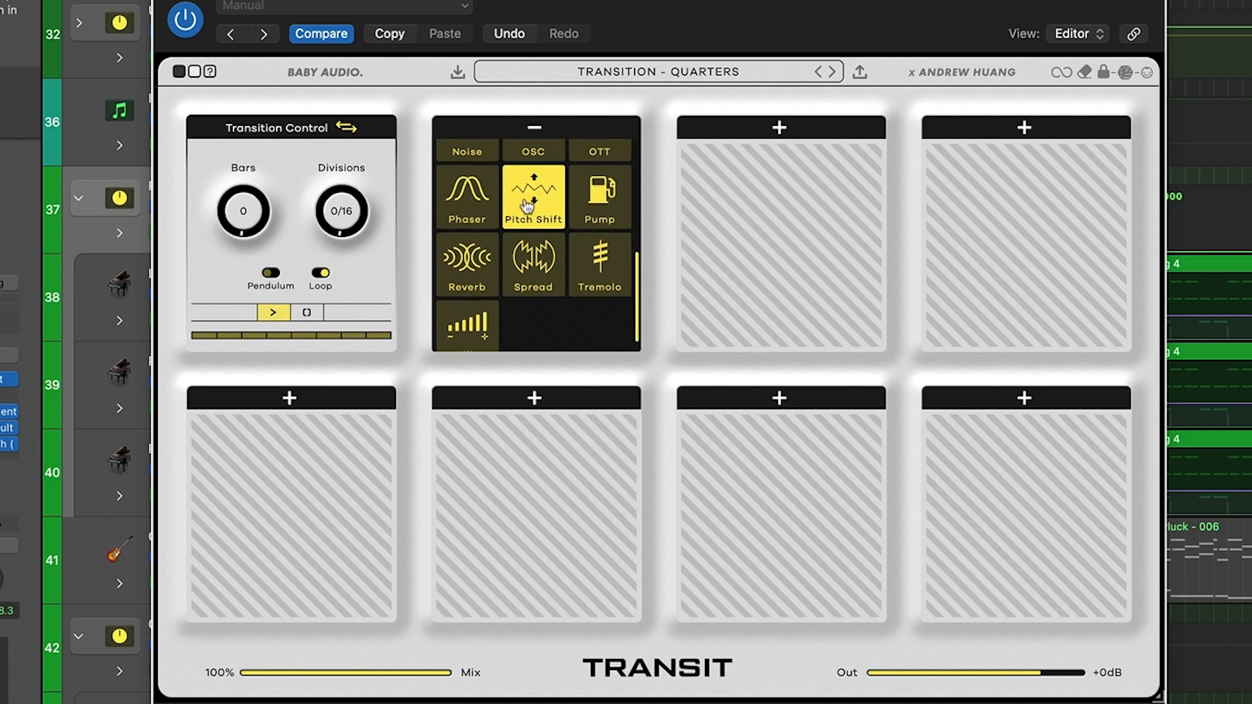
{"action": "scroll", "coordinate": [532, 215], "scroll_direction": "up", "scroll_amount": 6}
{"action": "left_click", "coordinate": [531, 277]}
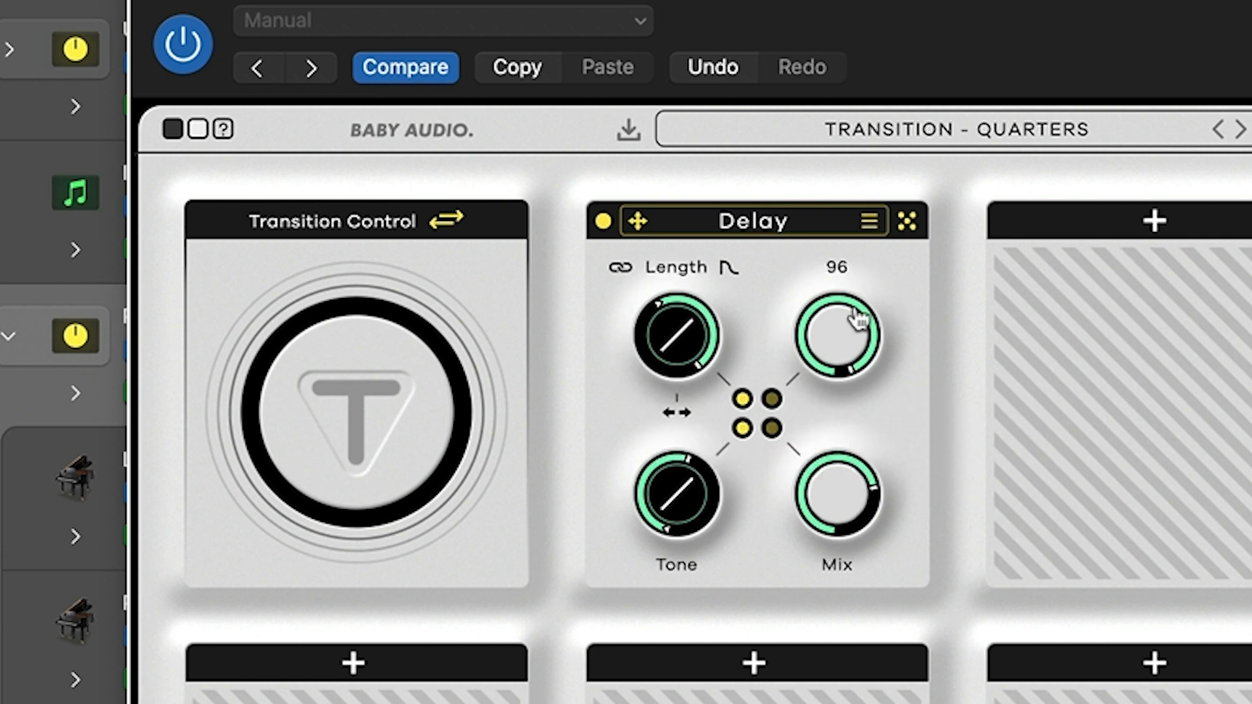
Step: Adjust the Delay's feedback, extend its Tone range upward and lower its Mix to 0
{"action": "mouse_move", "coordinate": [852, 322]}
{"action": "left_mouse_down"}
{"action": "mouse_move", "coordinate": [855, 463]}
{"action": "mouse_move", "coordinate": [854, 333]}
{"action": "left_mouse_up"}
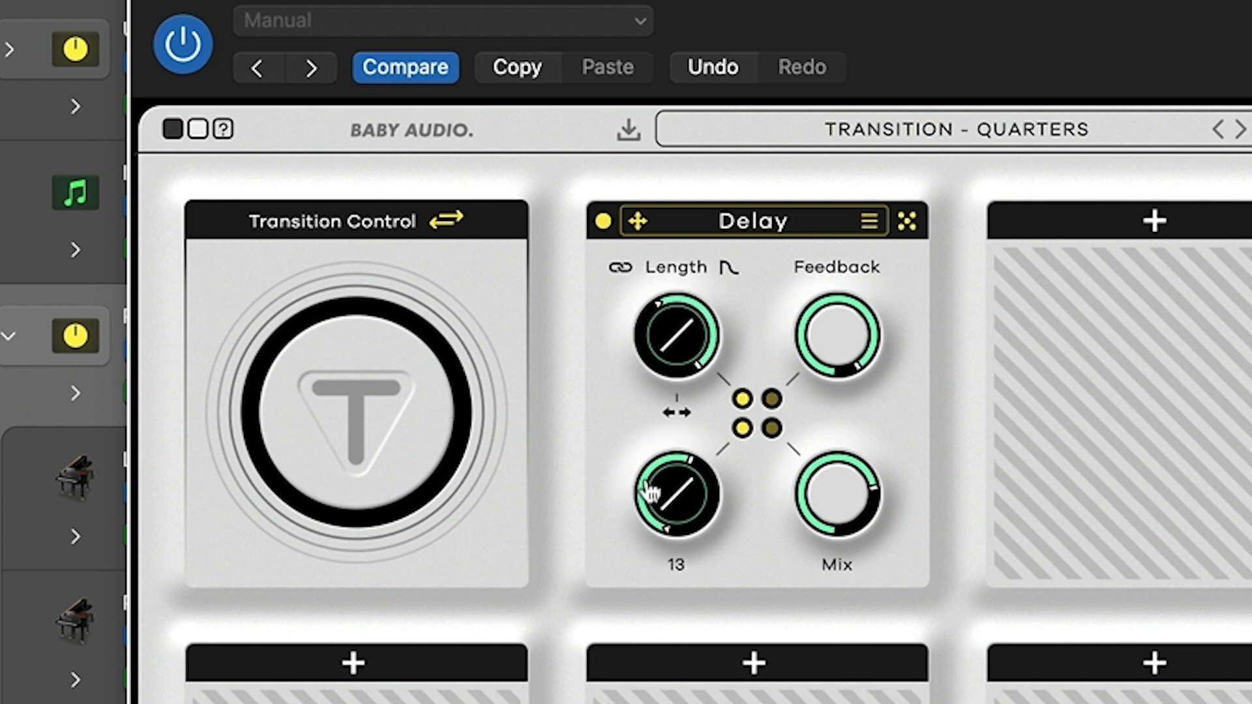
{"action": "left_click_drag", "start_coordinate": [649, 492], "coordinate": [698, 437]}
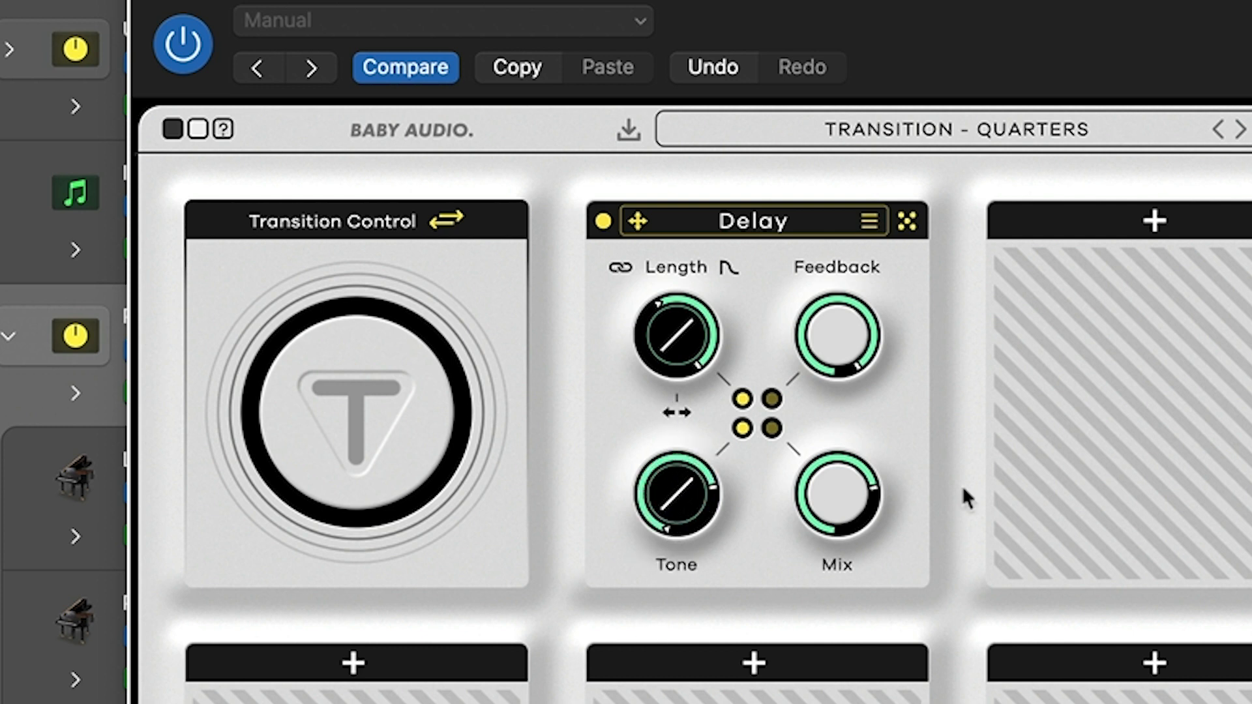
{"action": "left_click_drag", "start_coordinate": [838, 504], "coordinate": [833, 523]}
Step: Enable transition motion for the Delay's Mix and Feedback, and give Feedback a narrow range starting around 50
{"action": "left_click", "coordinate": [772, 429]}
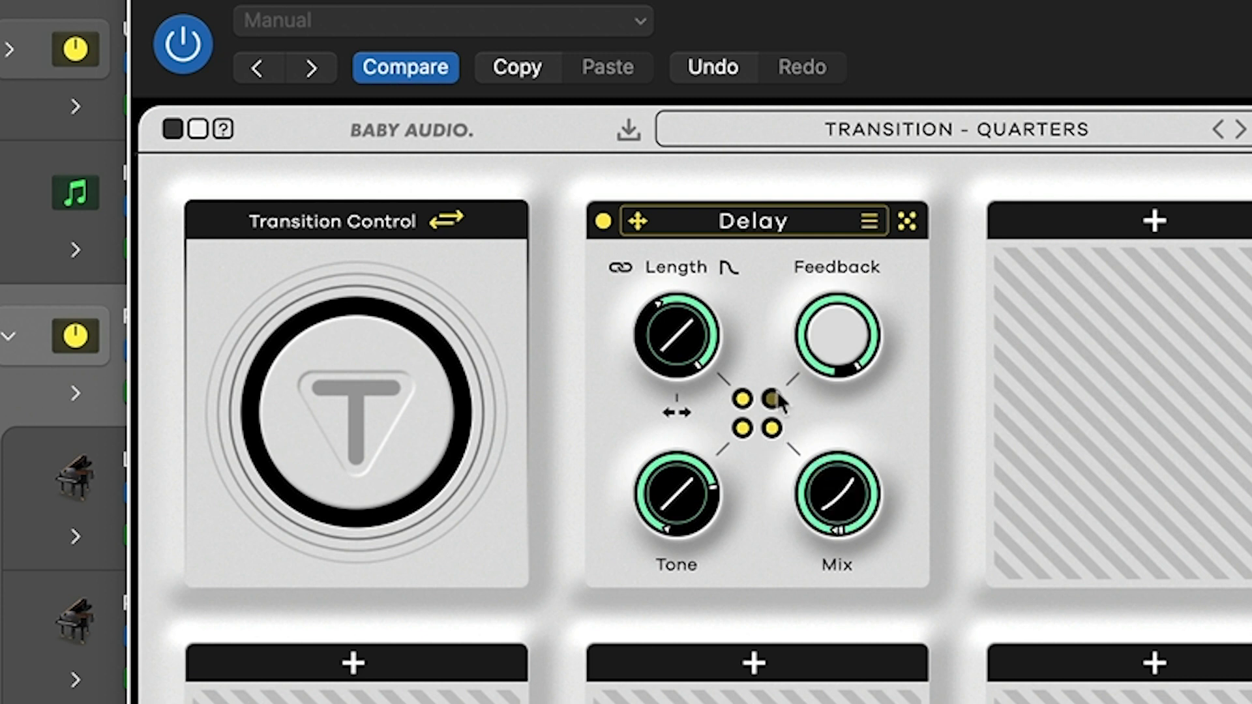
{"action": "left_click", "coordinate": [772, 399]}
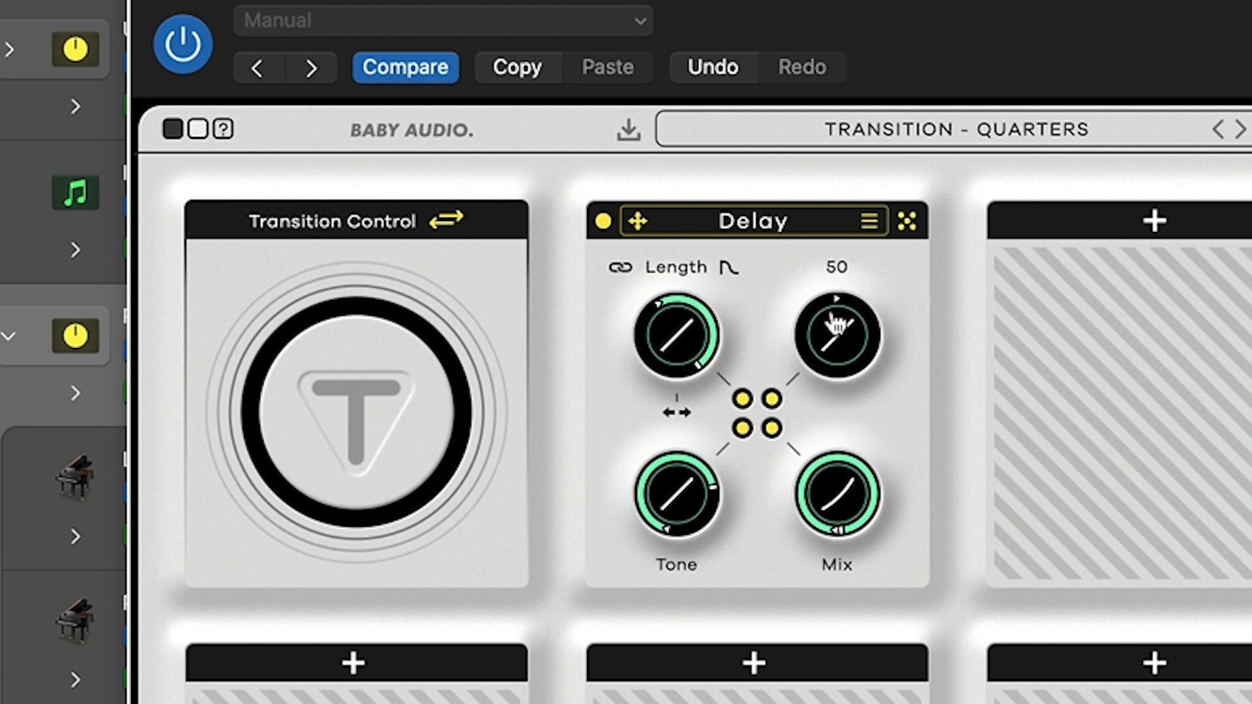
{"action": "left_click_drag", "start_coordinate": [831, 307], "coordinate": [338, 456]}
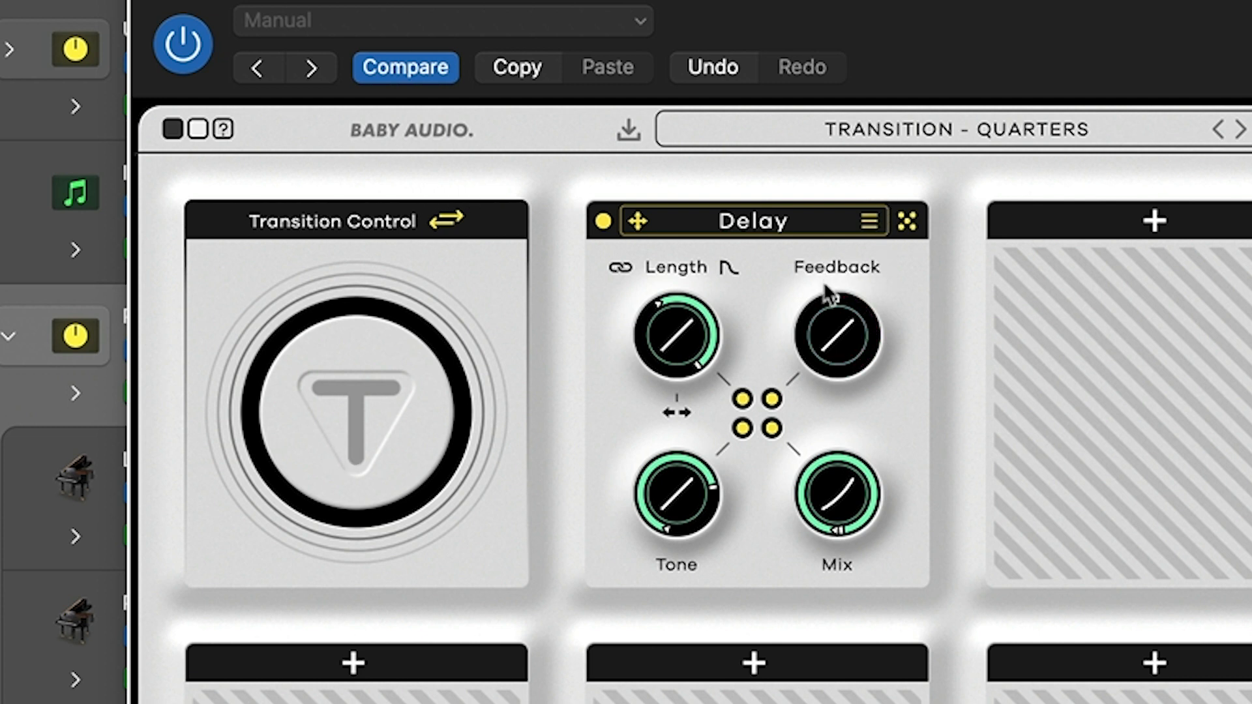
{"action": "left_click_drag", "start_coordinate": [825, 287], "coordinate": [800, 310]}
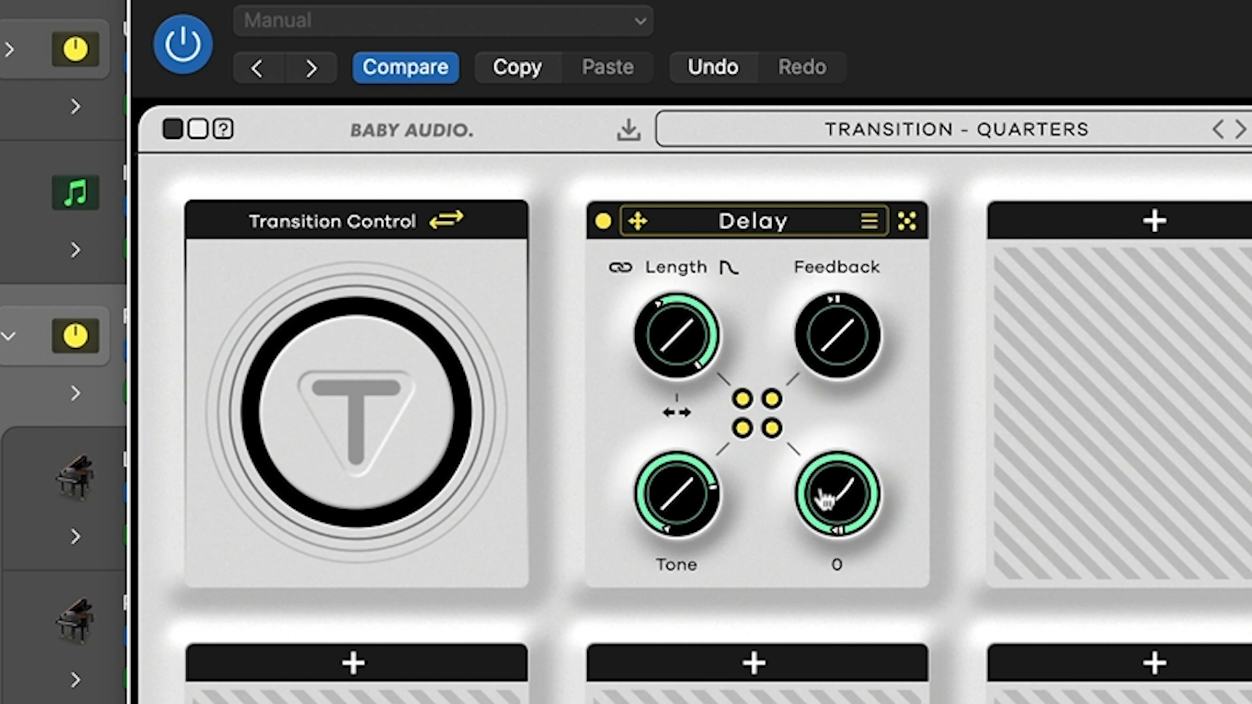
Step: Widen the Delay's Mix motion from near zero to near full and bend its curve so the rise comes late
{"action": "left_click_drag", "start_coordinate": [825, 501], "coordinate": [844, 652]}
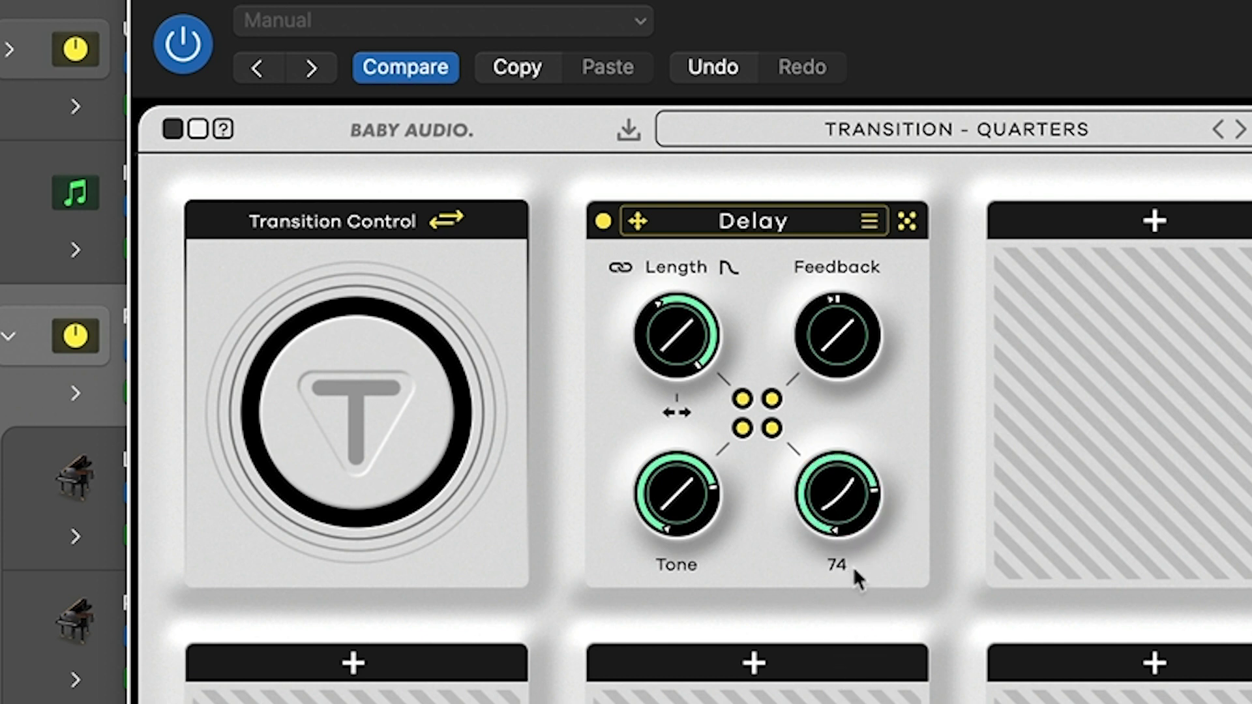
{"action": "left_click_drag", "start_coordinate": [870, 525], "coordinate": [825, 425]}
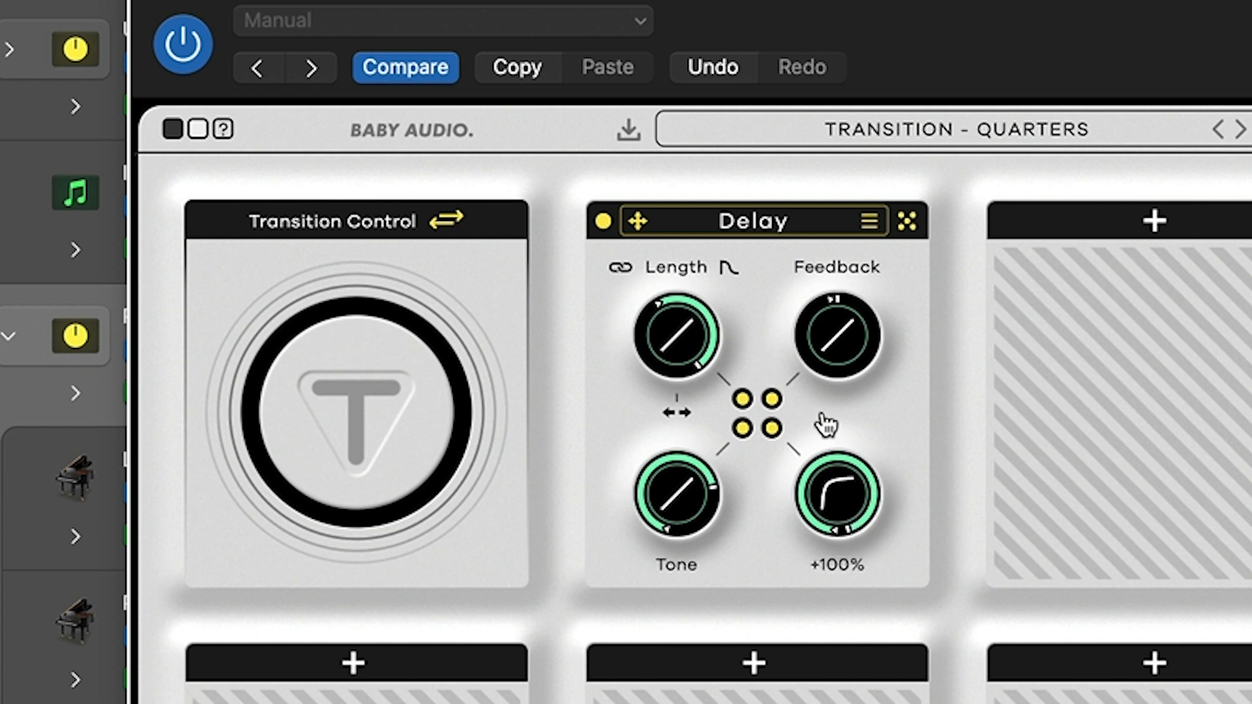
{"action": "left_click_drag", "start_coordinate": [825, 426], "coordinate": [920, 703]}
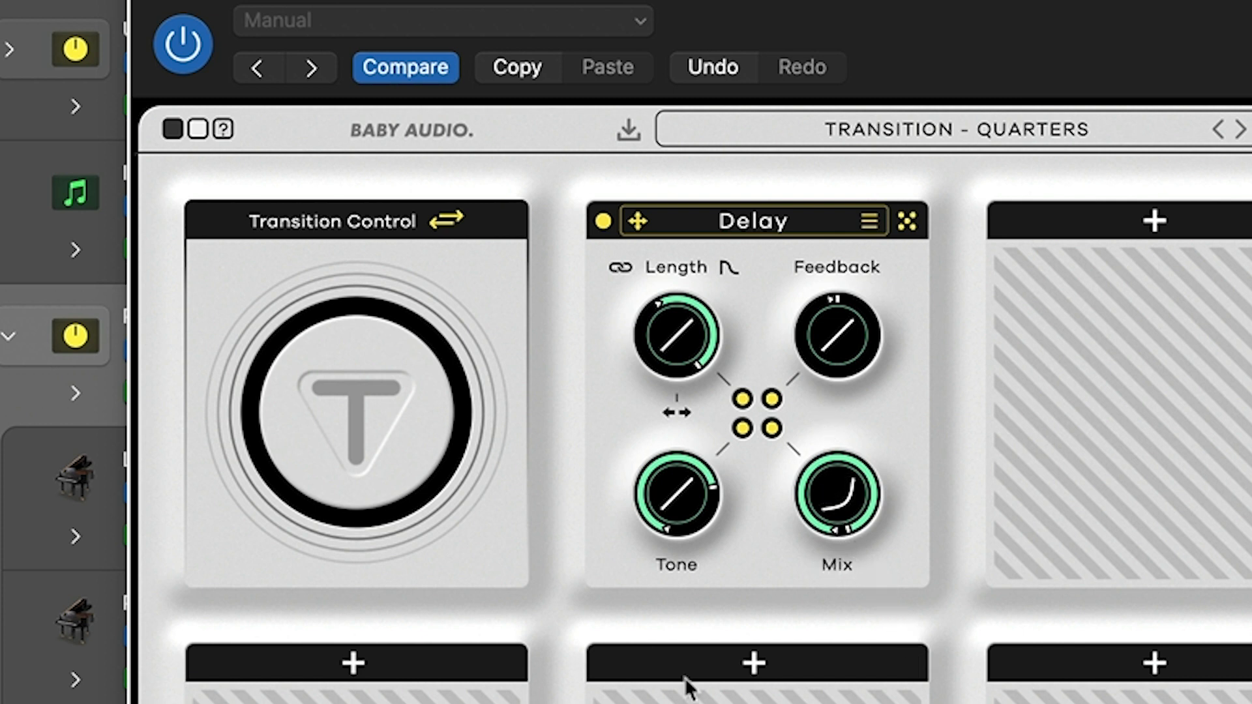
Step: Shorten the Delay's Tone range and bend its curve for an early rise, and widen the Feedback range
{"action": "left_click_drag", "start_coordinate": [671, 503], "coordinate": [698, 481]}
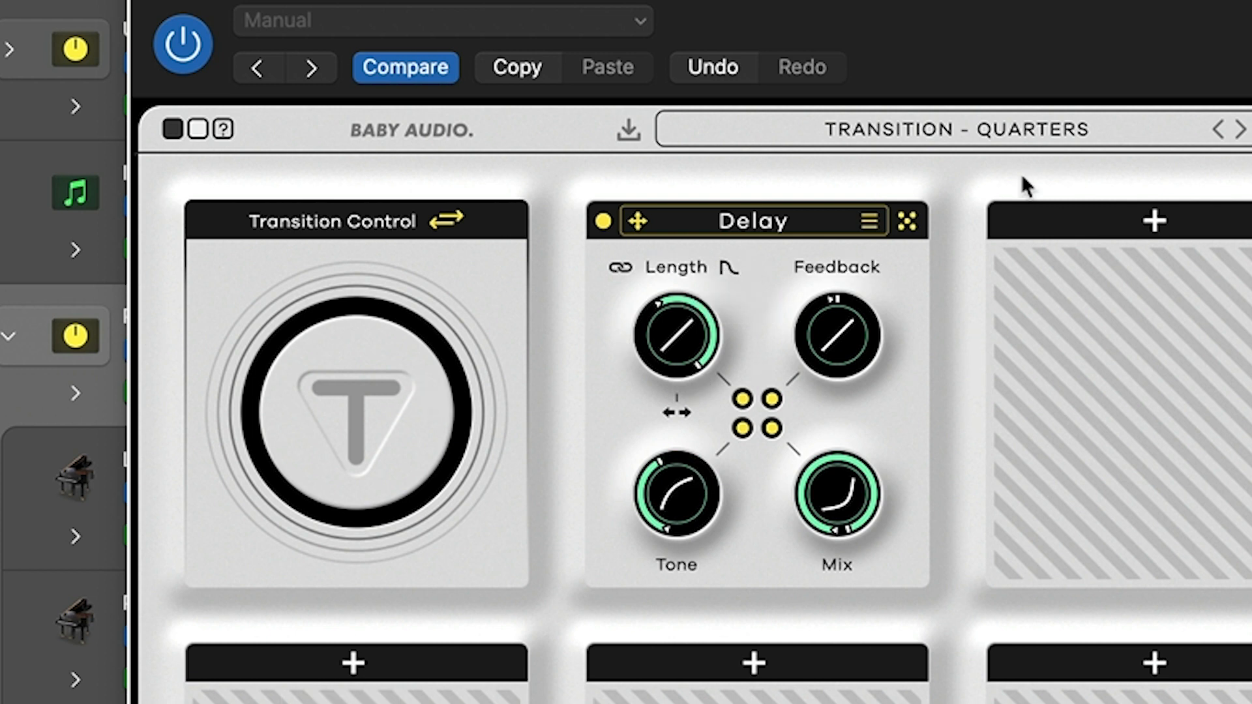
{"action": "left_click", "coordinate": [725, 277]}
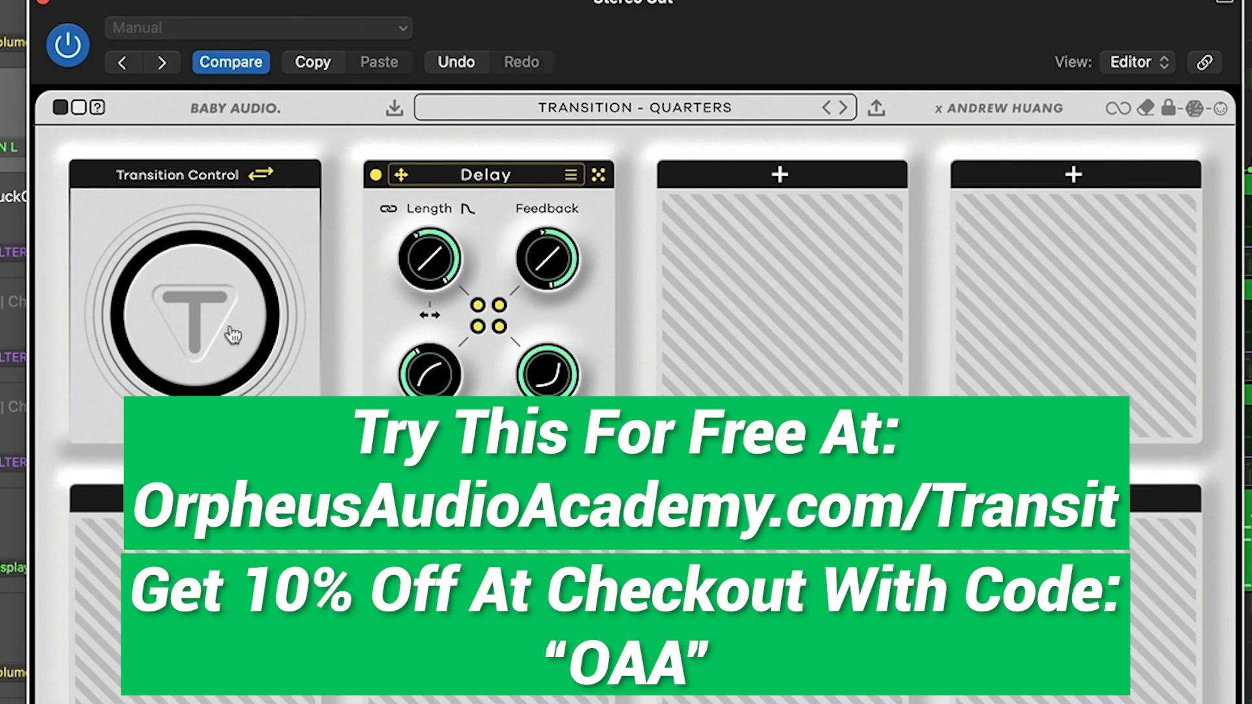
Step: Sweep the main transition knob up and back down to audition the Delay motion
{"action": "left_click_drag", "start_coordinate": [233, 335], "coordinate": [190, 299]}
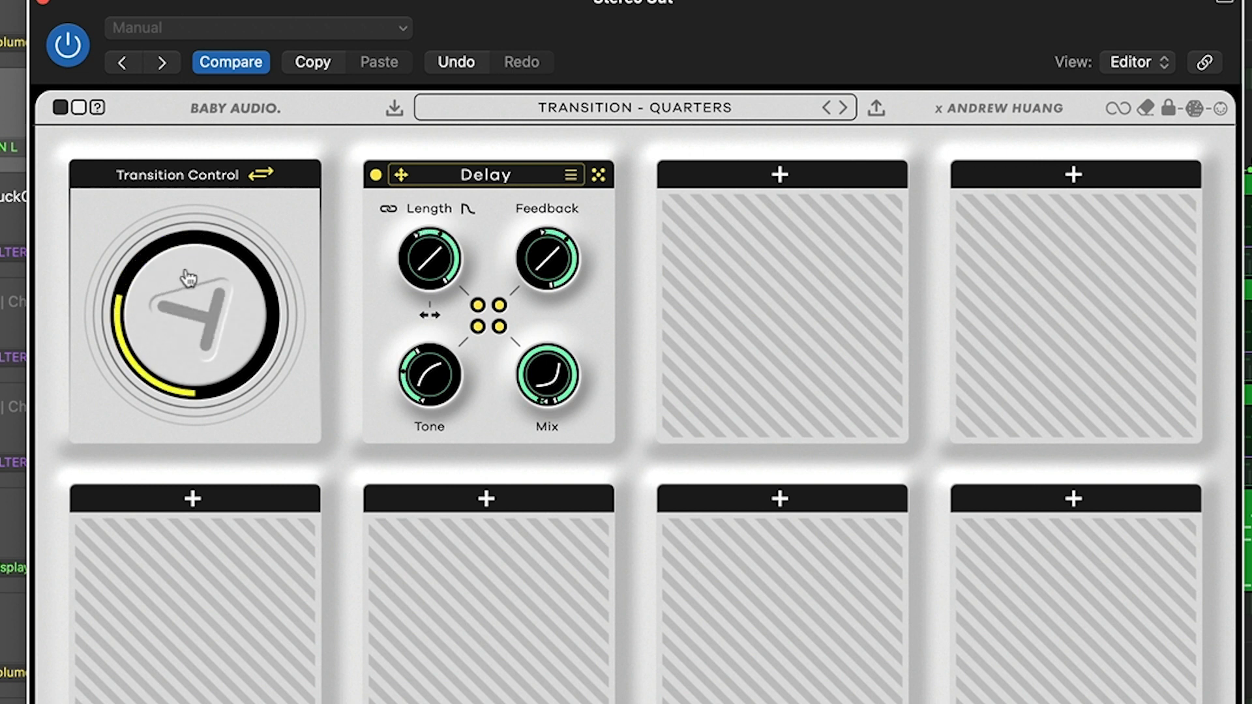
{"action": "left_click_drag", "start_coordinate": [189, 246], "coordinate": [191, 203]}
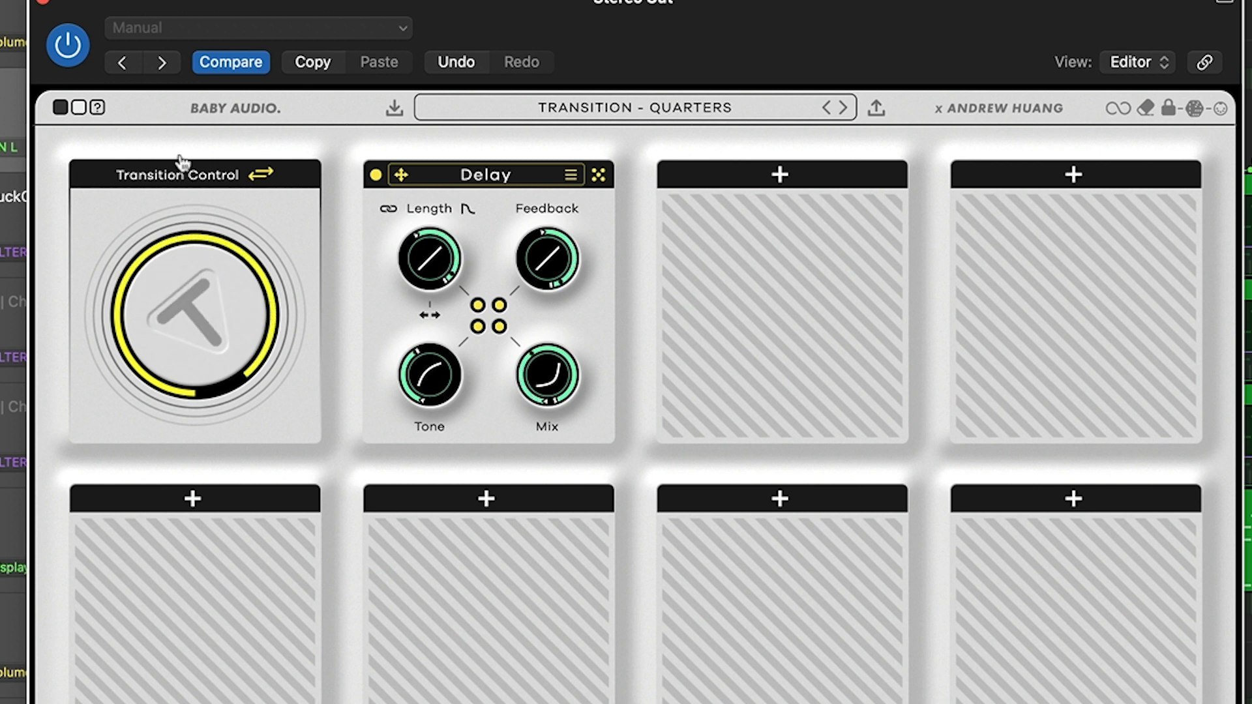
{"action": "mouse_move", "coordinate": [186, 203]}
{"action": "left_mouse_down"}
{"action": "mouse_move", "coordinate": [182, 287]}
{"action": "mouse_move", "coordinate": [185, 198]}
{"action": "left_mouse_up"}
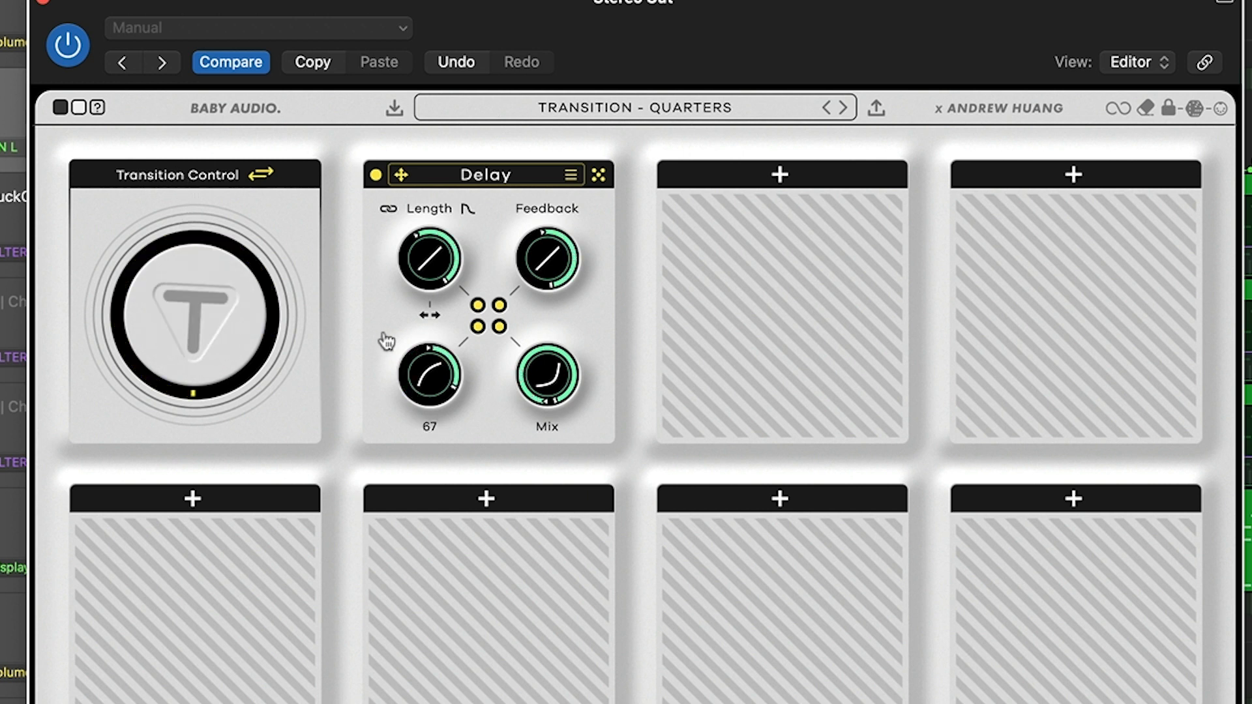
Step: Reverse the Delay's Tone motion so it falls across the transition, and reshape the Tone and Mix curves while auditioning
{"action": "left_click_drag", "start_coordinate": [431, 366], "coordinate": [469, 491]}
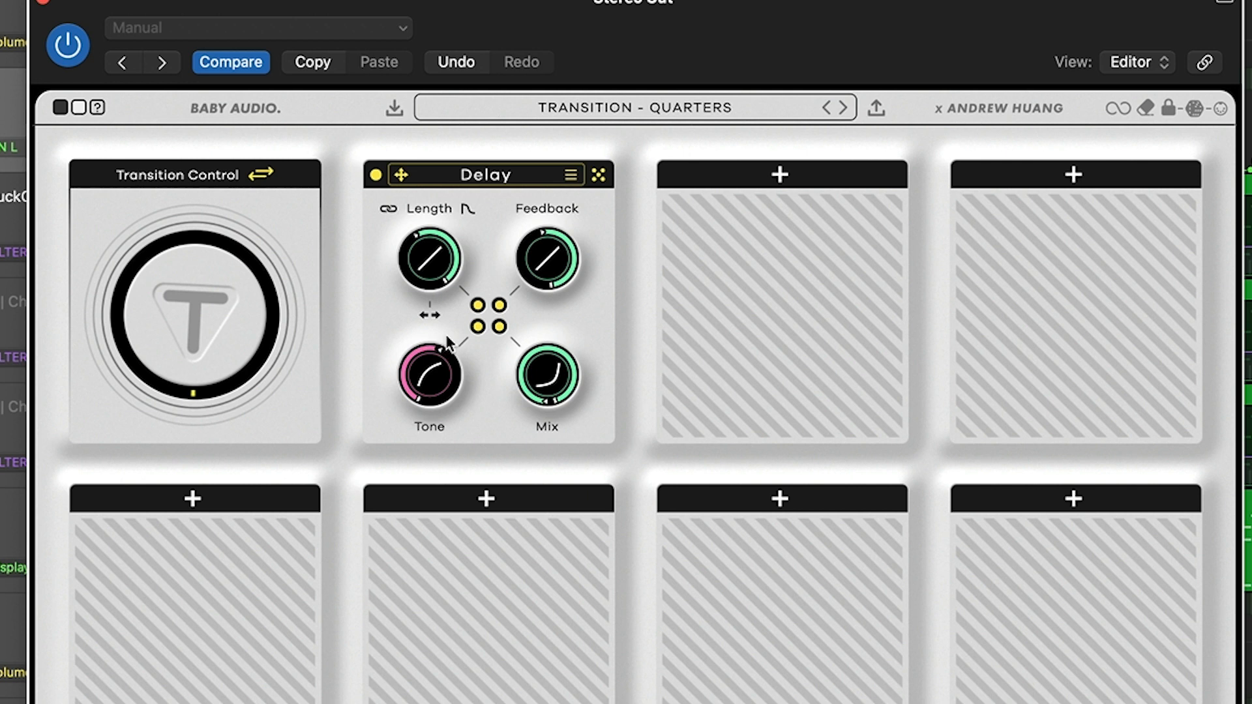
{"action": "left_click_drag", "start_coordinate": [224, 324], "coordinate": [224, 295]}
{"action": "left_click_drag", "start_coordinate": [213, 251], "coordinate": [209, 350]}
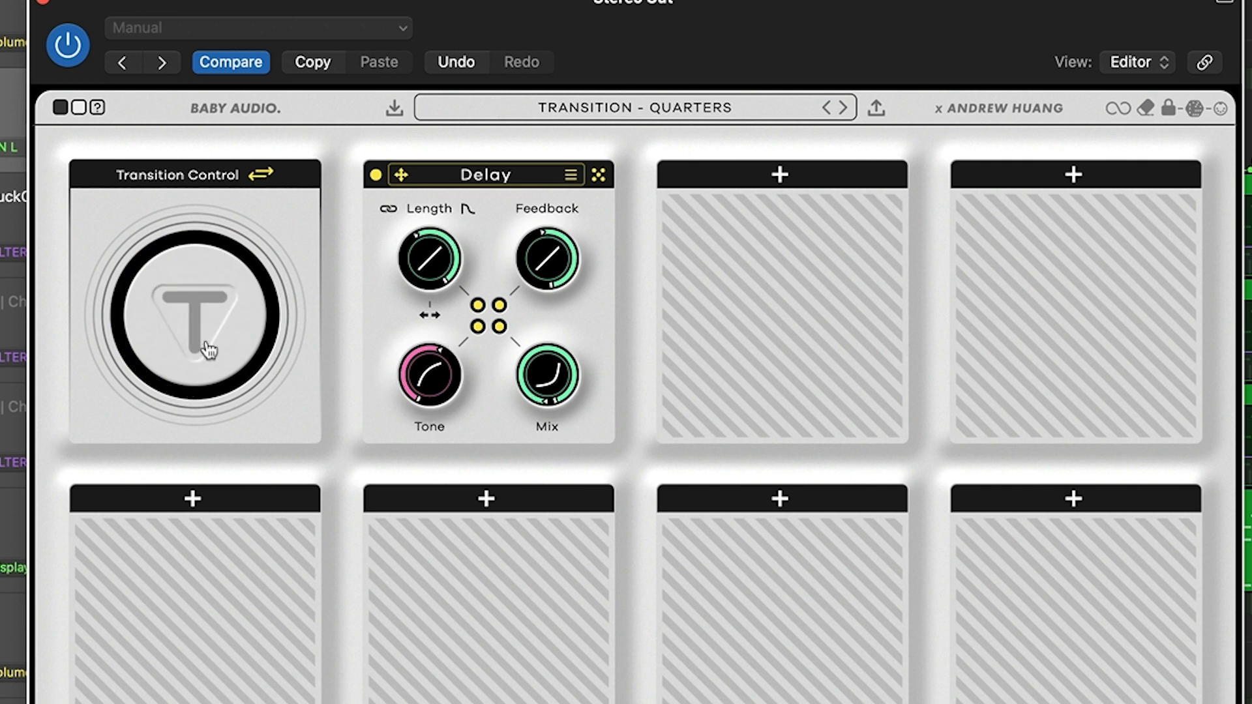
{"action": "left_click_drag", "start_coordinate": [430, 376], "coordinate": [487, 506]}
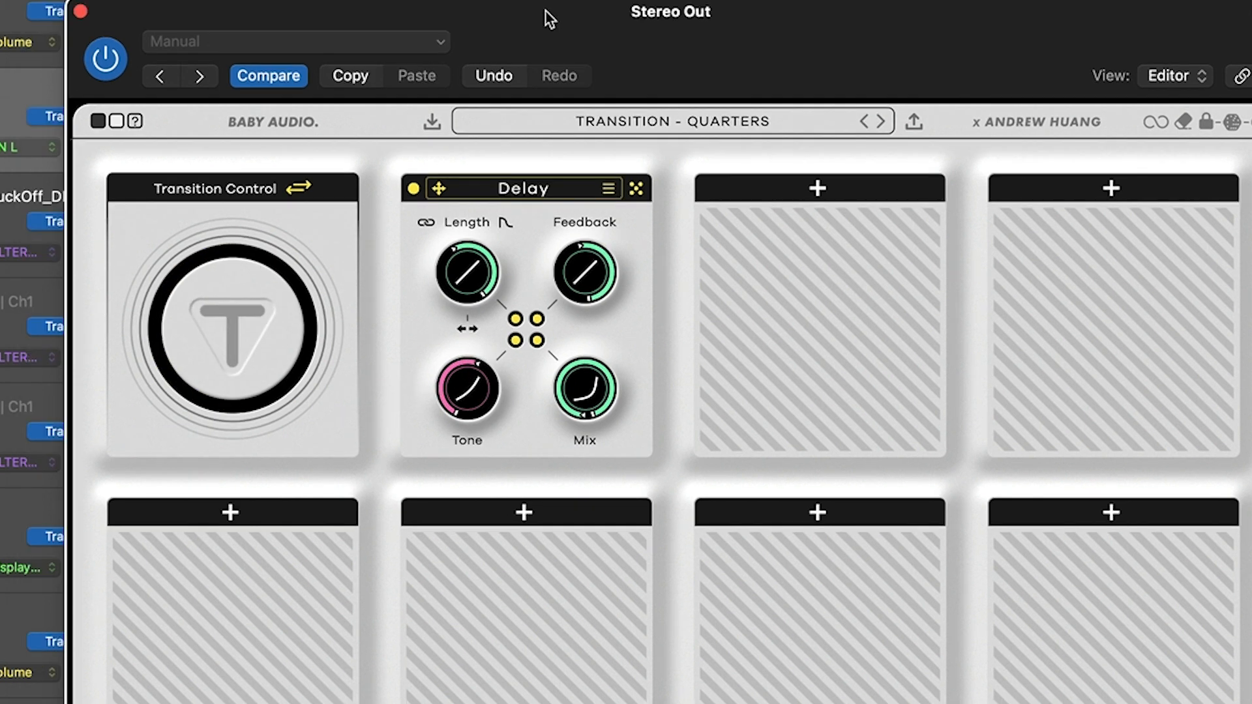
{"action": "left_click_drag", "start_coordinate": [229, 373], "coordinate": [208, 176]}
{"action": "left_click_drag", "start_coordinate": [581, 390], "coordinate": [554, 356]}
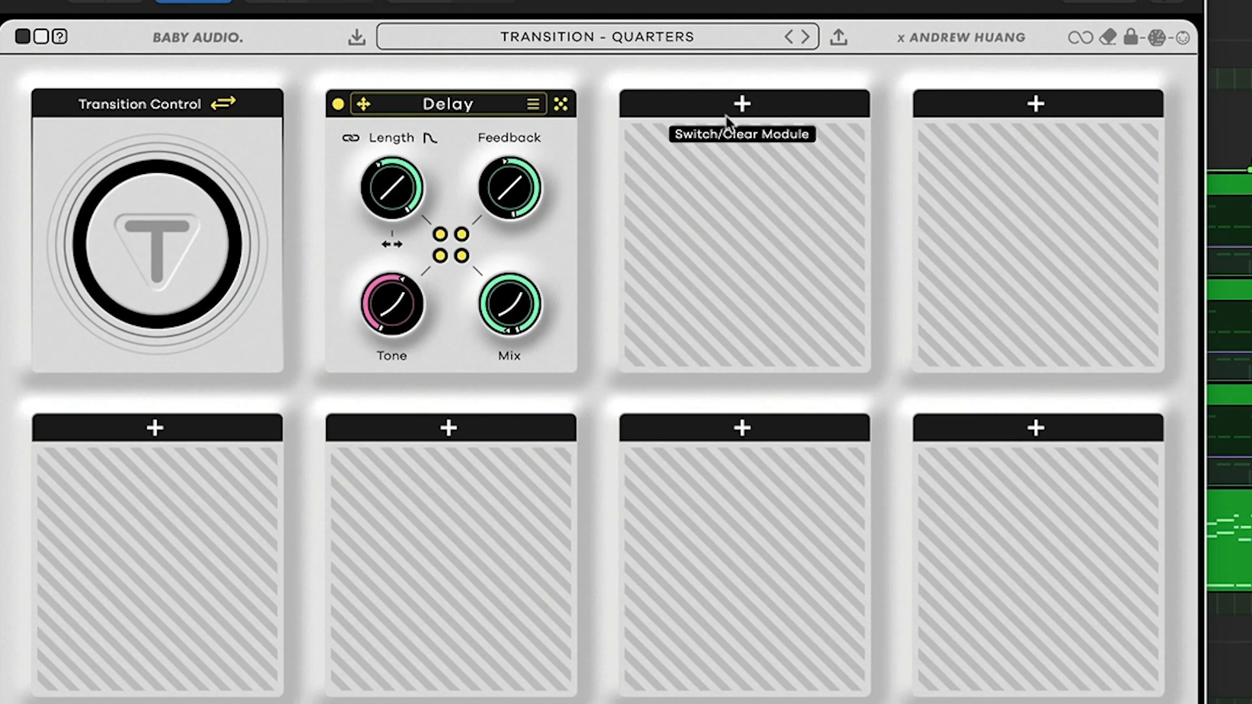
Step: Load the Noise module into the empty slot after the Delay
{"action": "left_click", "coordinate": [817, 189]}
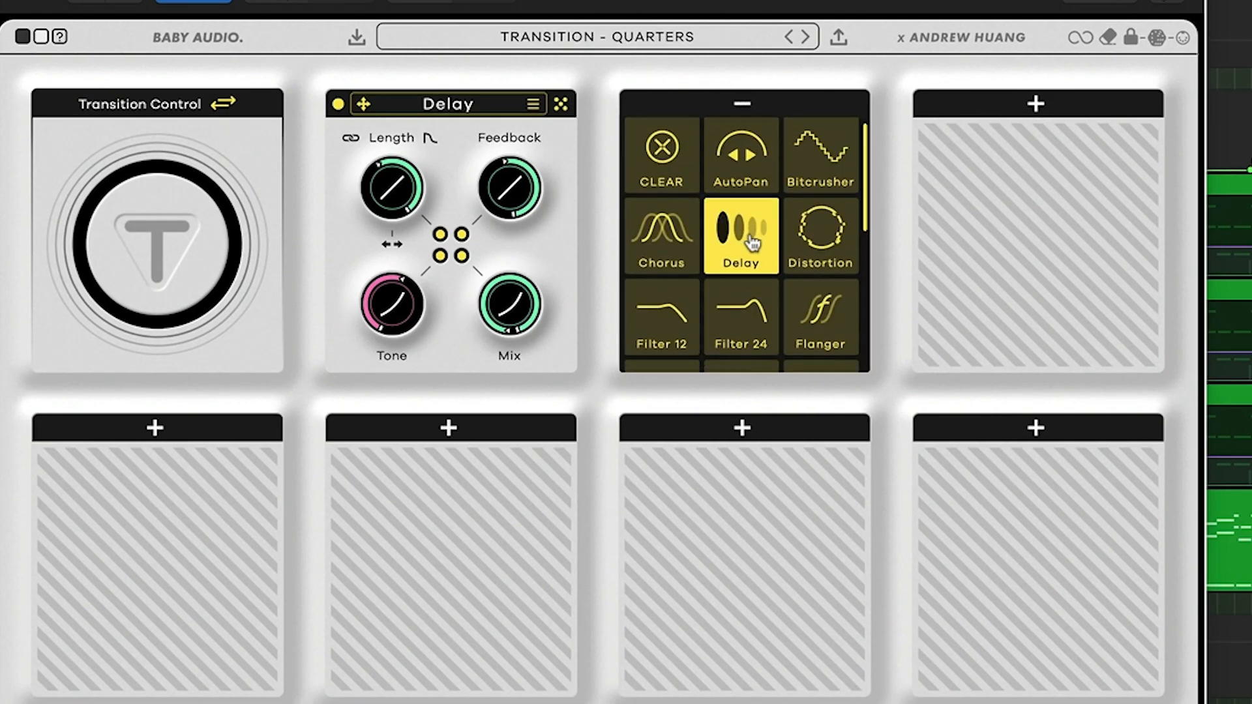
{"action": "scroll", "coordinate": [830, 241], "scroll_direction": "down", "scroll_amount": 3}
{"action": "scroll", "coordinate": [823, 225], "scroll_direction": "down", "scroll_amount": 3}
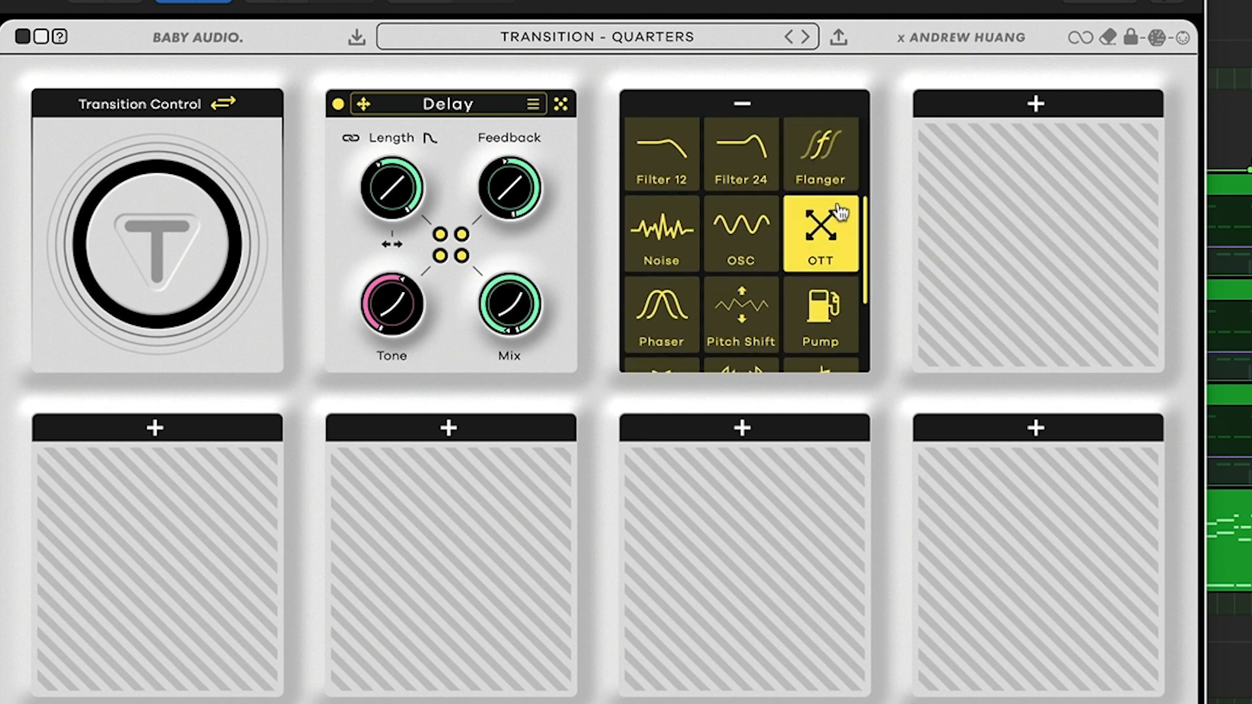
{"action": "left_click", "coordinate": [636, 189]}
{"action": "mouse_move", "coordinate": [792, 191]}
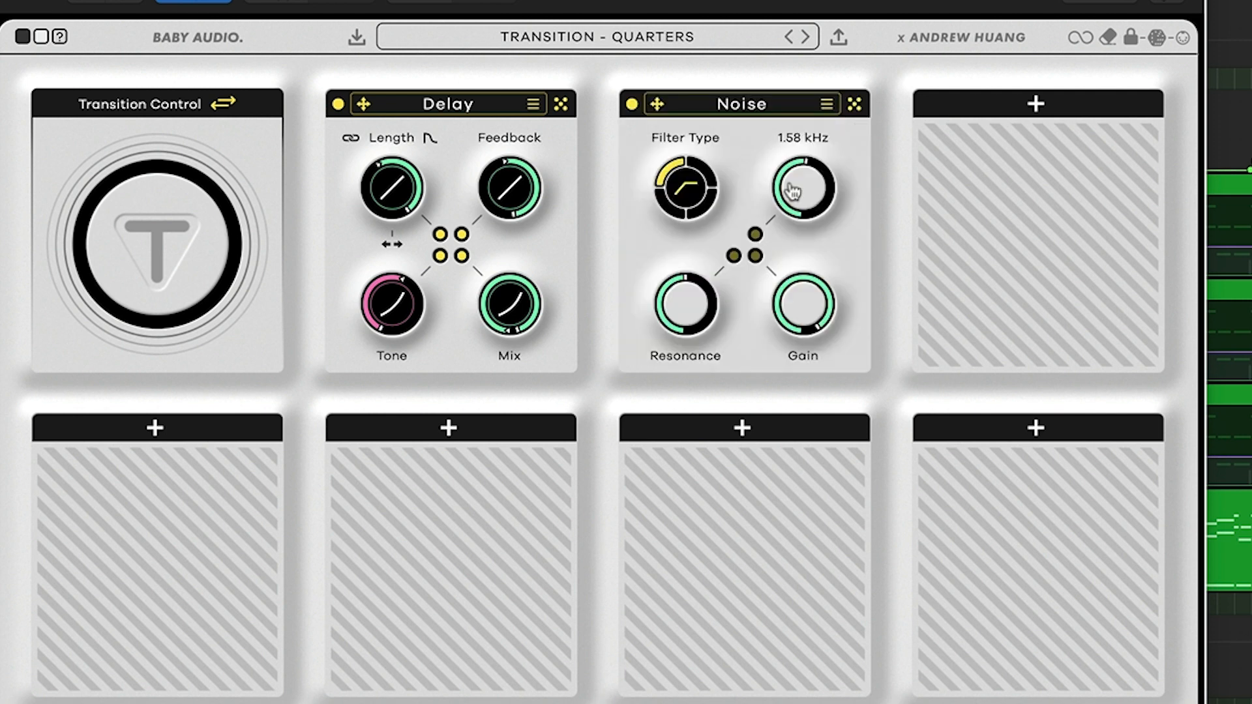
Step: Link the Noise module's Gain, Resonance and Cutoff to the main transition knob, bending the Gain and Cutoff curves for a late rise
{"action": "left_click_drag", "start_coordinate": [212, 293], "coordinate": [179, 350]}
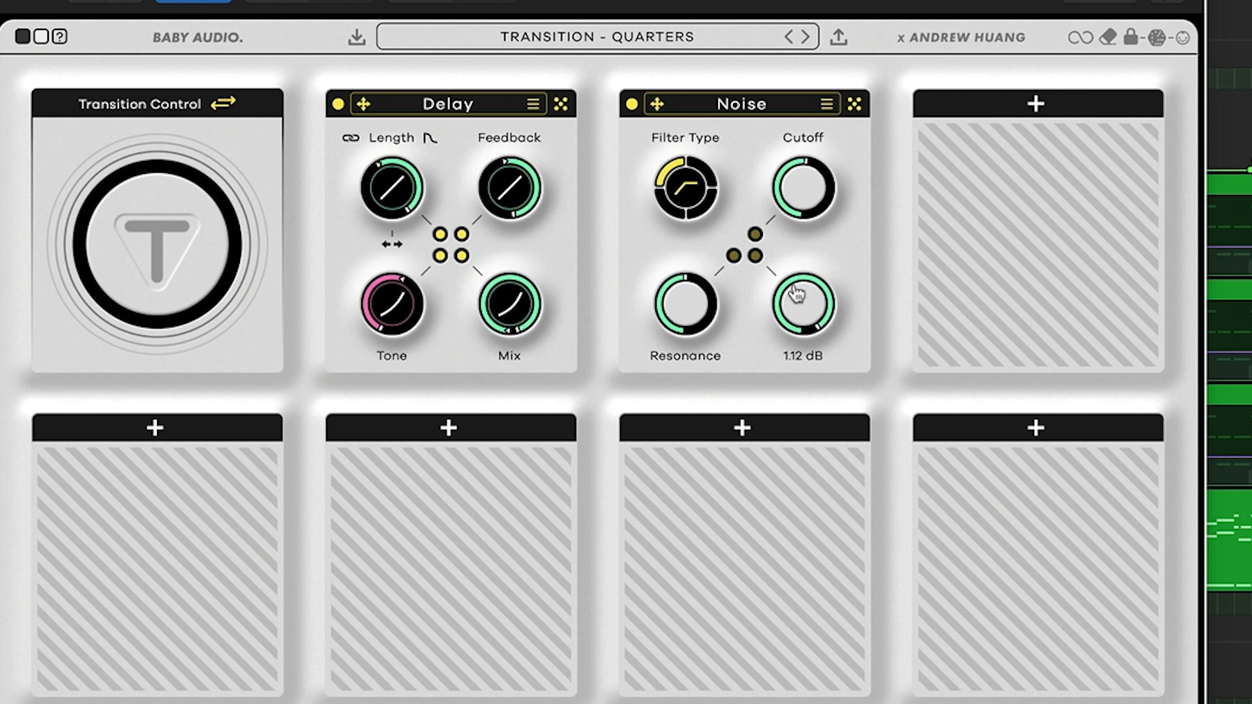
{"action": "left_click", "coordinate": [756, 255]}
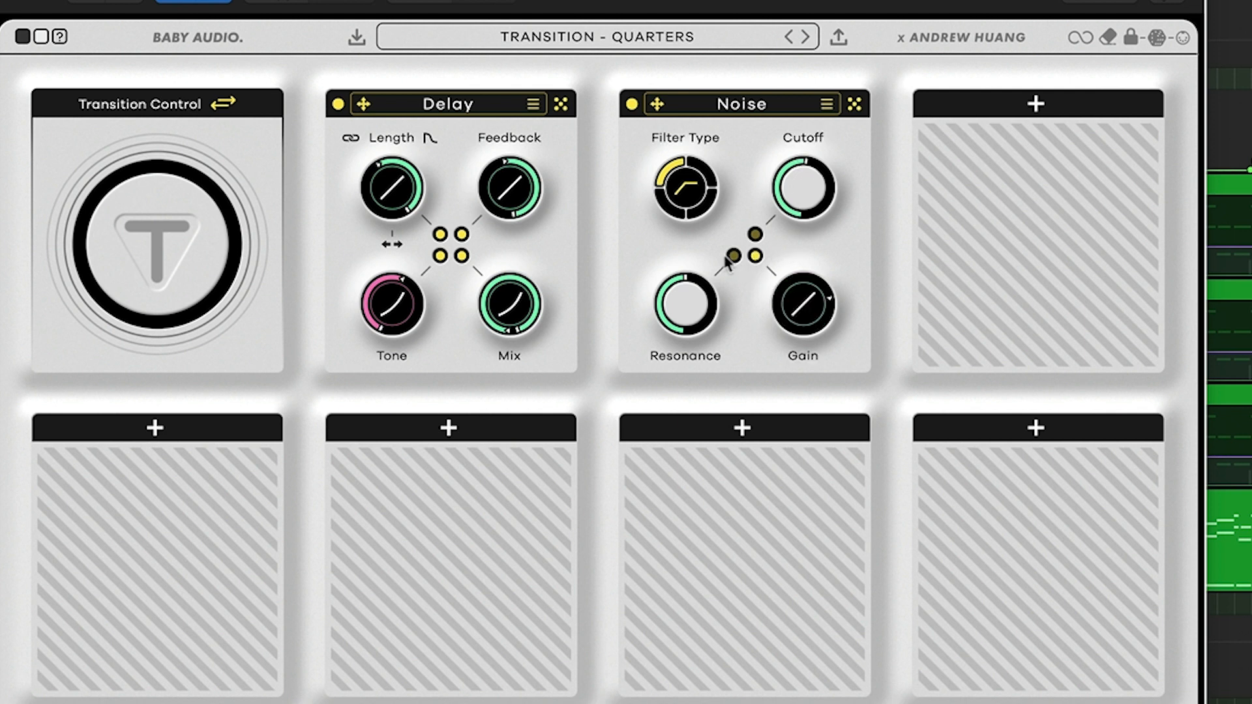
{"action": "left_click", "coordinate": [734, 255]}
{"action": "left_click", "coordinate": [754, 234]}
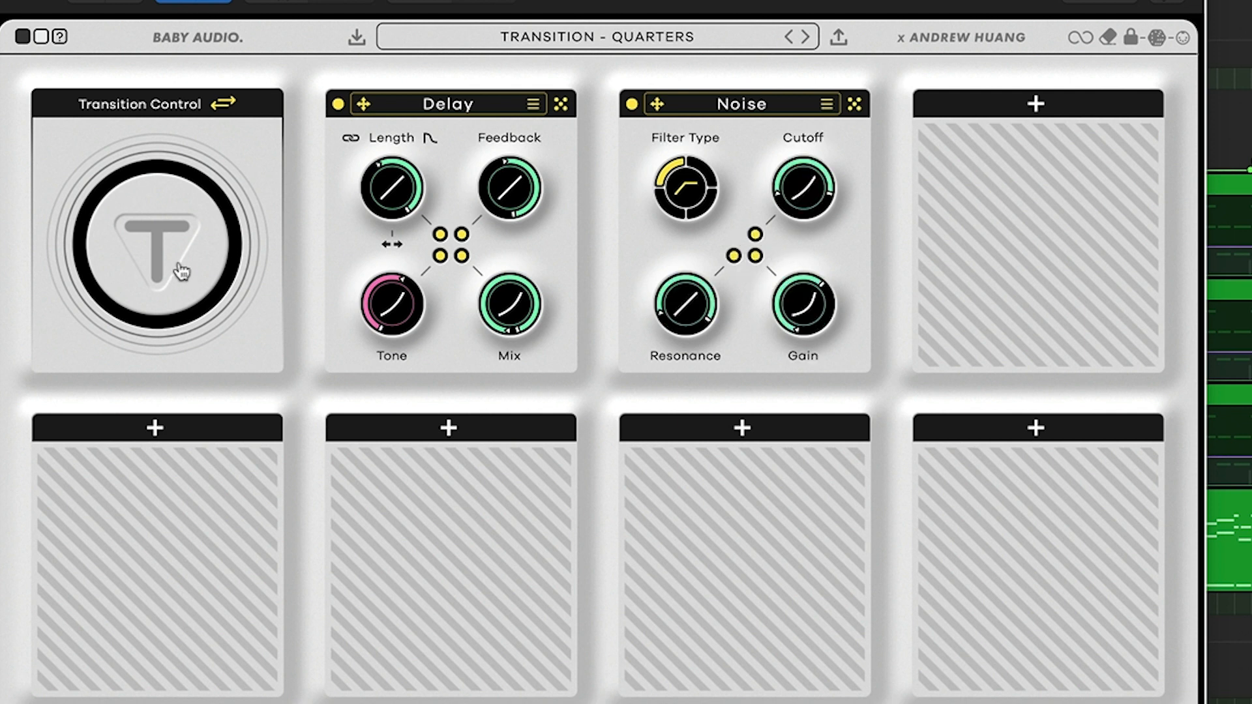
Step: Sweep the main transition knob to audition the Noise motion, reset the knob and check the Gain and Cutoff curve amounts
{"action": "left_click_drag", "start_coordinate": [182, 271], "coordinate": [151, 72]}
{"action": "double_click", "coordinate": [196, 243]}
{"action": "mouse_move", "coordinate": [805, 317]}
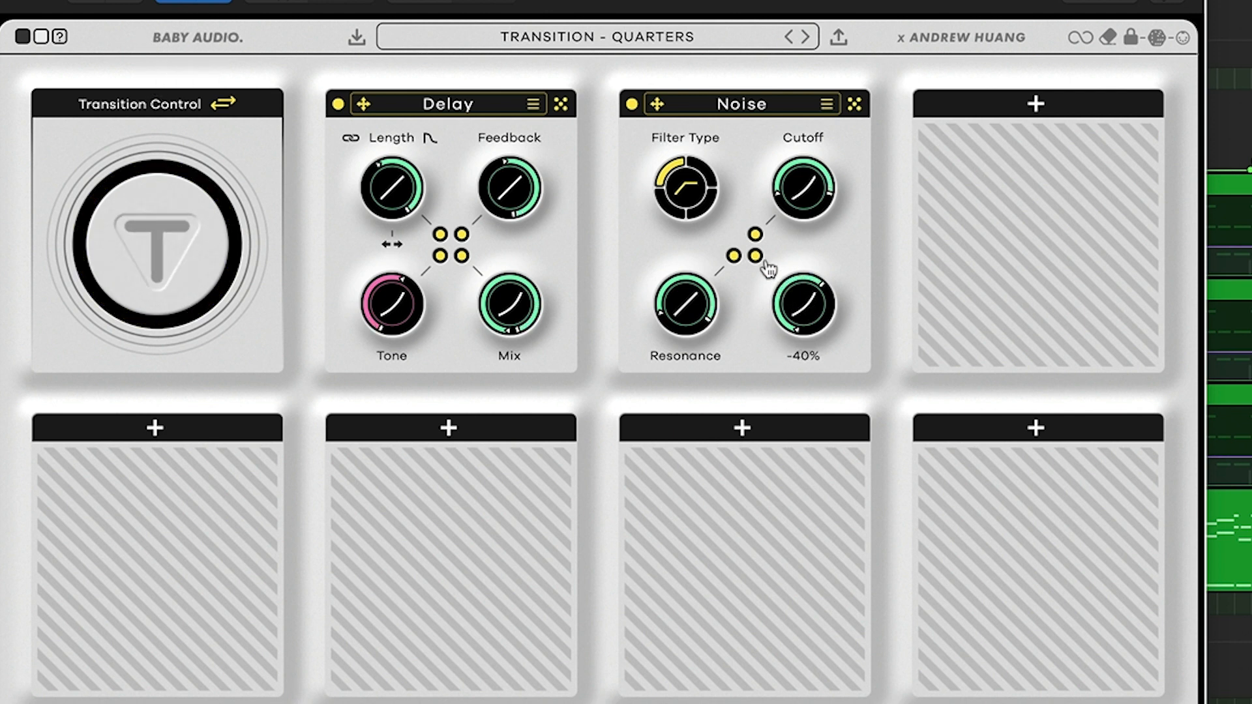
{"action": "mouse_move", "coordinate": [801, 193]}
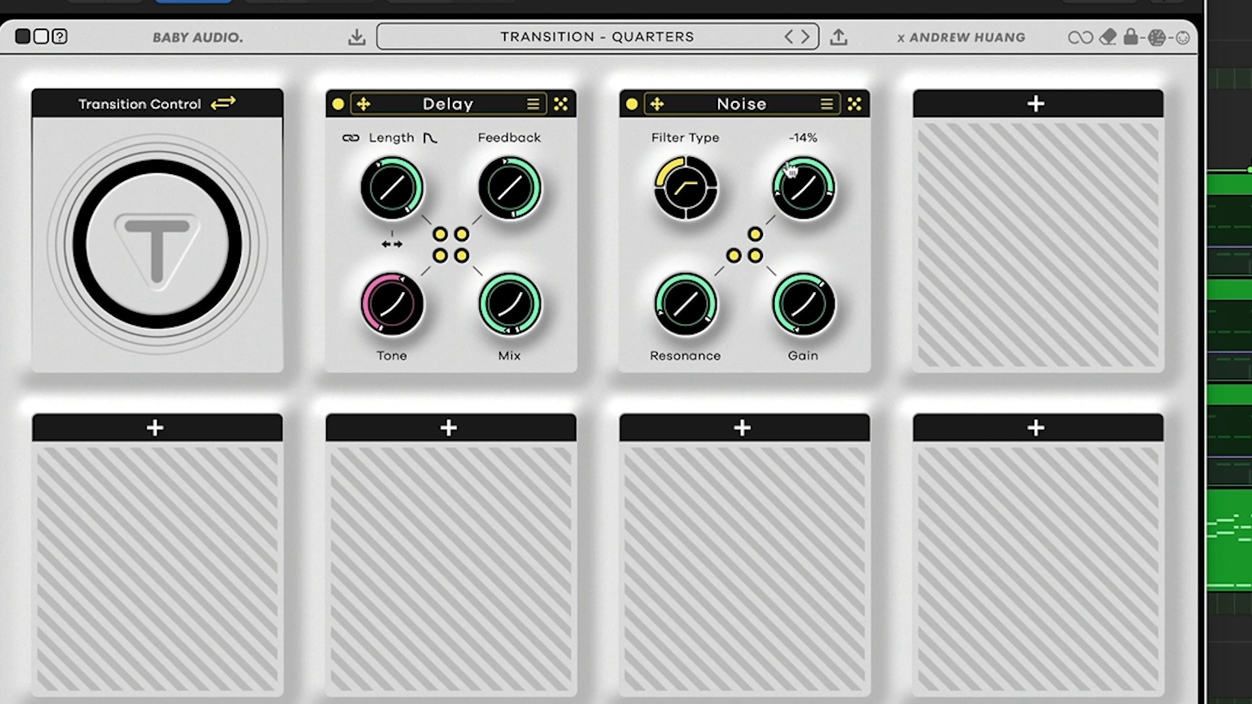
Step: Load the Distortion module into the slot after Noise and sweep the main transition knob up and back down
{"action": "left_click", "coordinate": [1035, 105]}
{"action": "scroll", "coordinate": [1116, 248], "scroll_direction": "down", "scroll_amount": 1}
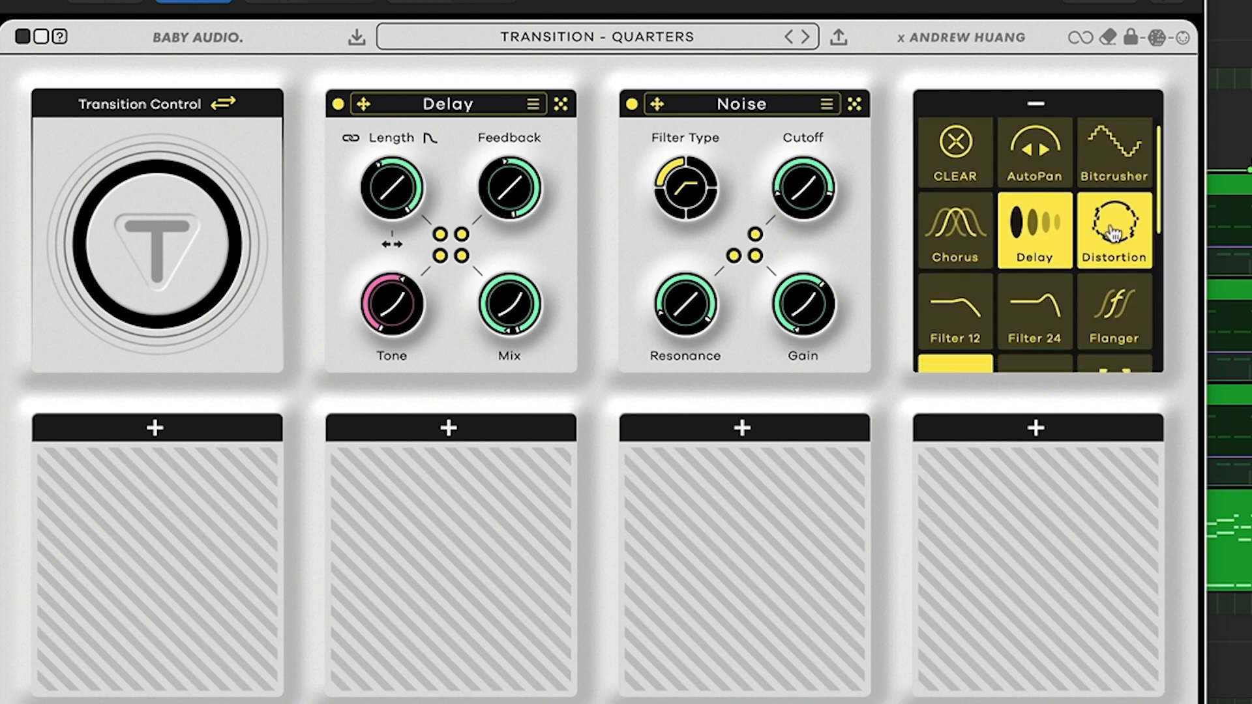
{"action": "left_click", "coordinate": [1121, 235]}
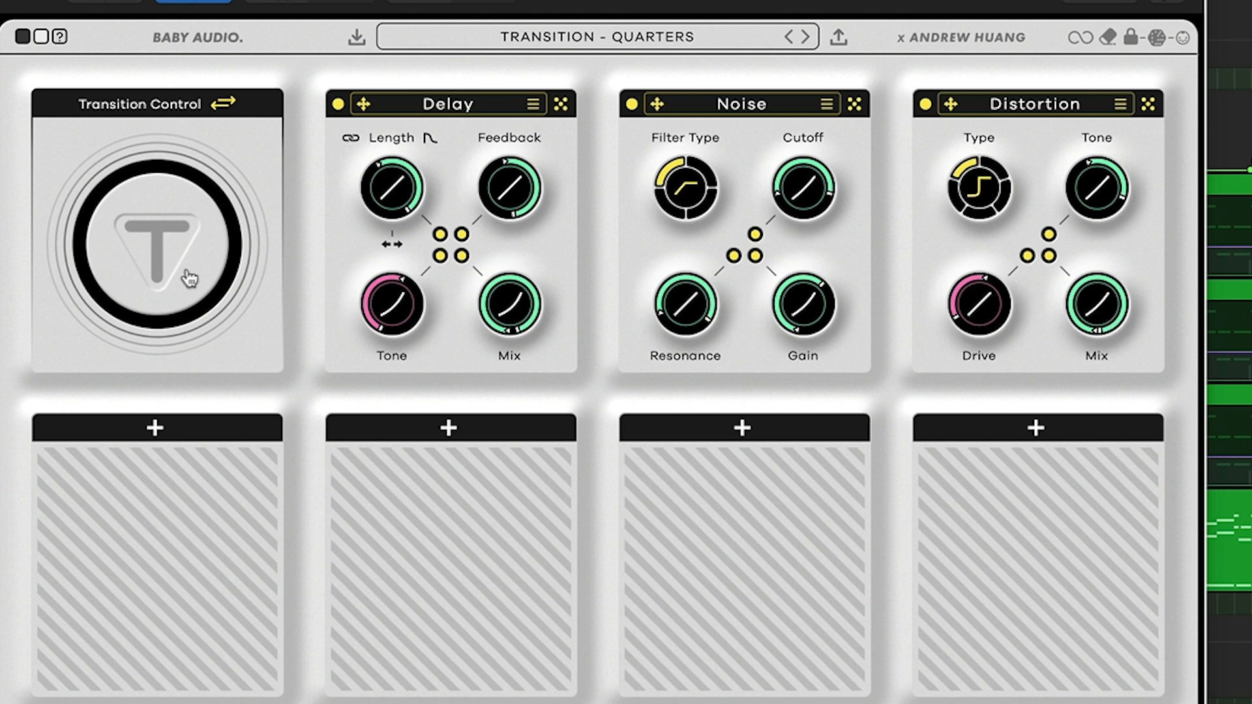
{"action": "left_click_drag", "start_coordinate": [190, 279], "coordinate": [175, 108]}
{"action": "left_click_drag", "start_coordinate": [224, 202], "coordinate": [245, 496]}
Step: Load the Transition - Sweep Down & Out preset and sweep the main transition knob up to audition it
{"action": "left_click", "coordinate": [593, 43]}
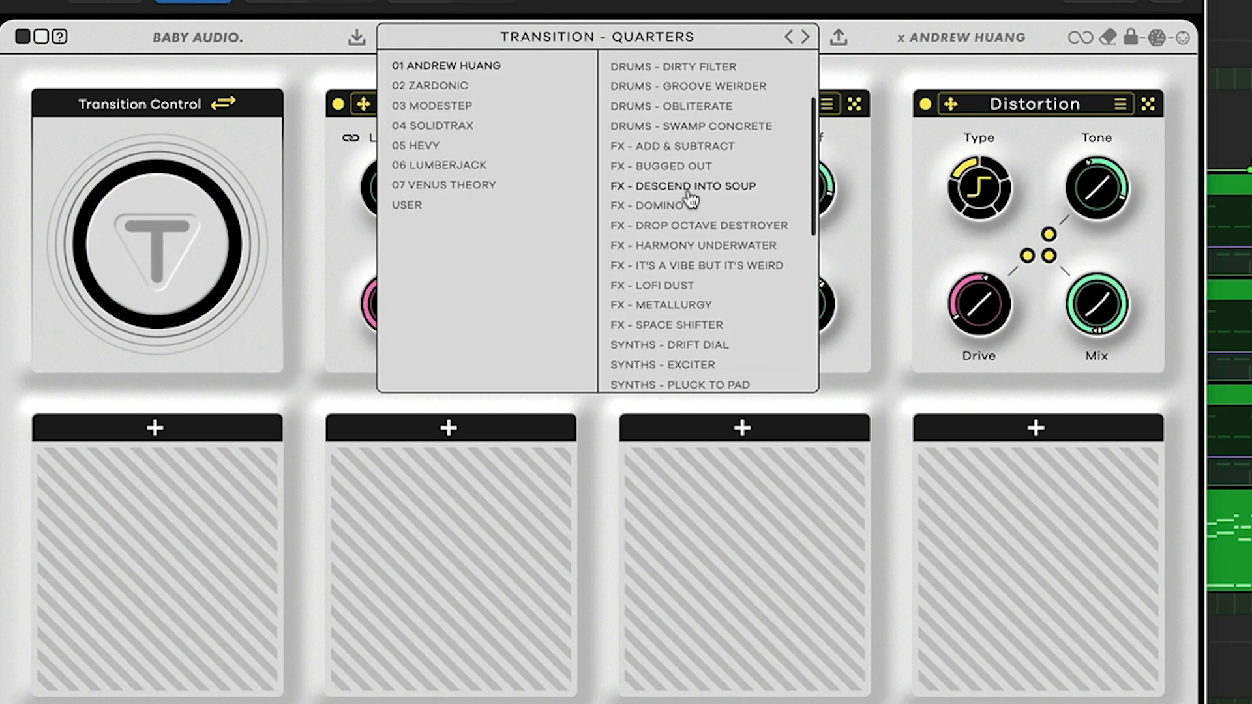
{"action": "scroll", "coordinate": [691, 199], "scroll_direction": "down", "scroll_amount": 5}
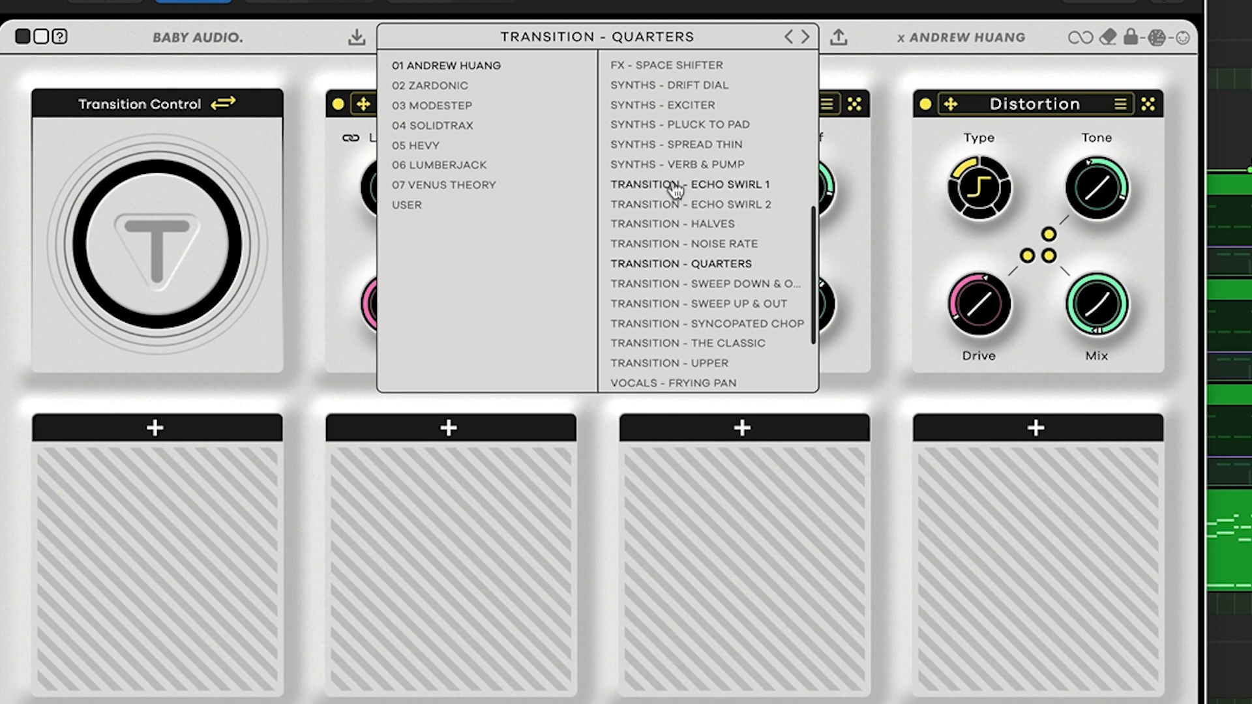
{"action": "left_click", "coordinate": [704, 284]}
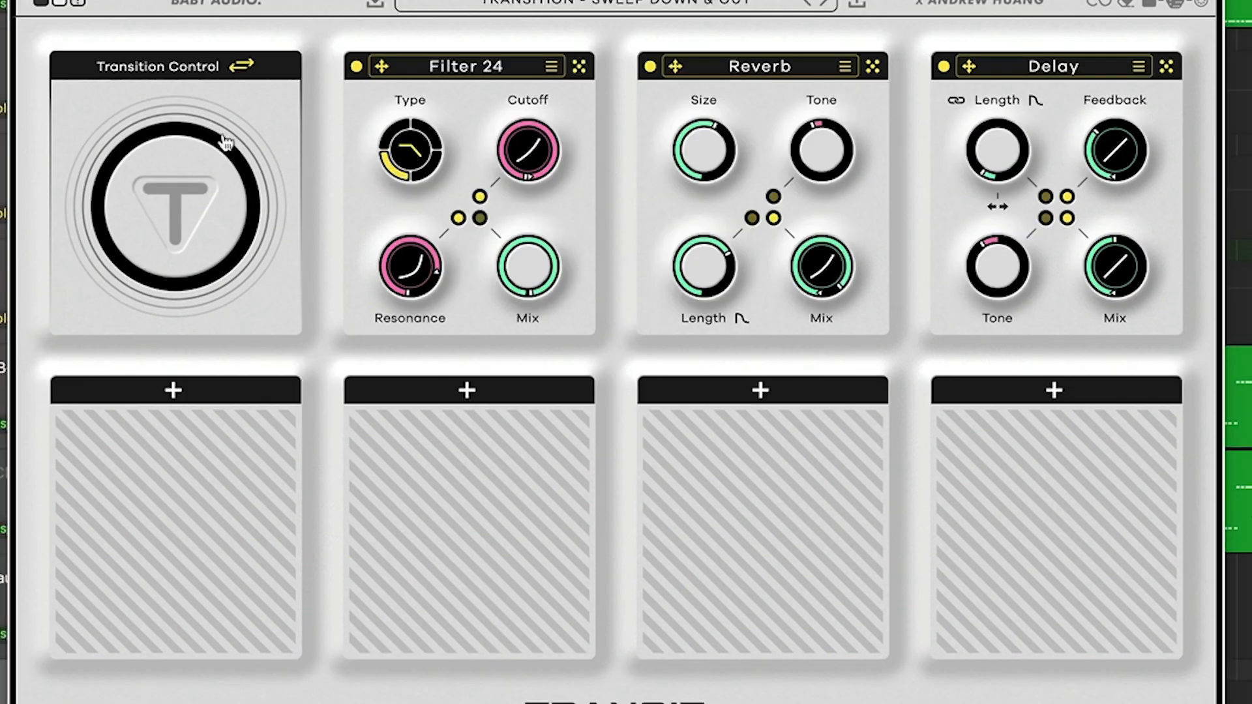
{"action": "left_click_drag", "start_coordinate": [213, 210], "coordinate": [176, 37]}
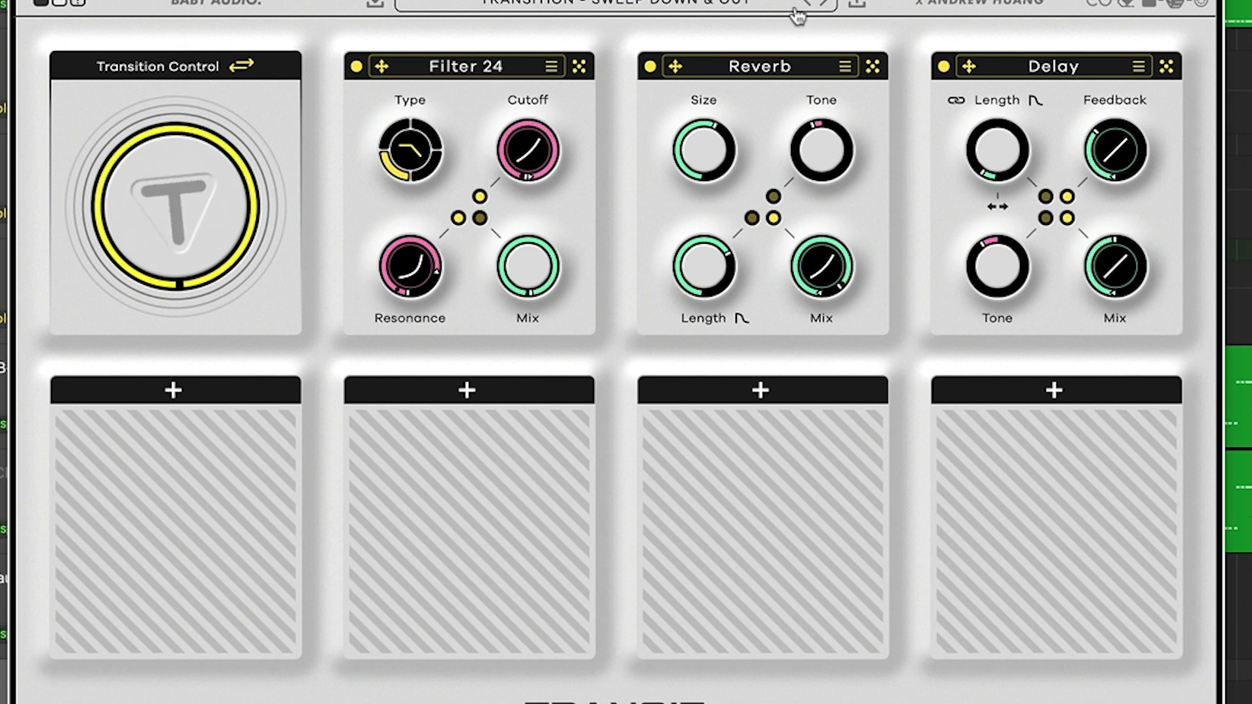
Step: Audition the Transition - Sweep Up & Out and Transition - Syncopated Chop presets in turn by sweeping the main knob
{"action": "left_click", "coordinate": [826, 4]}
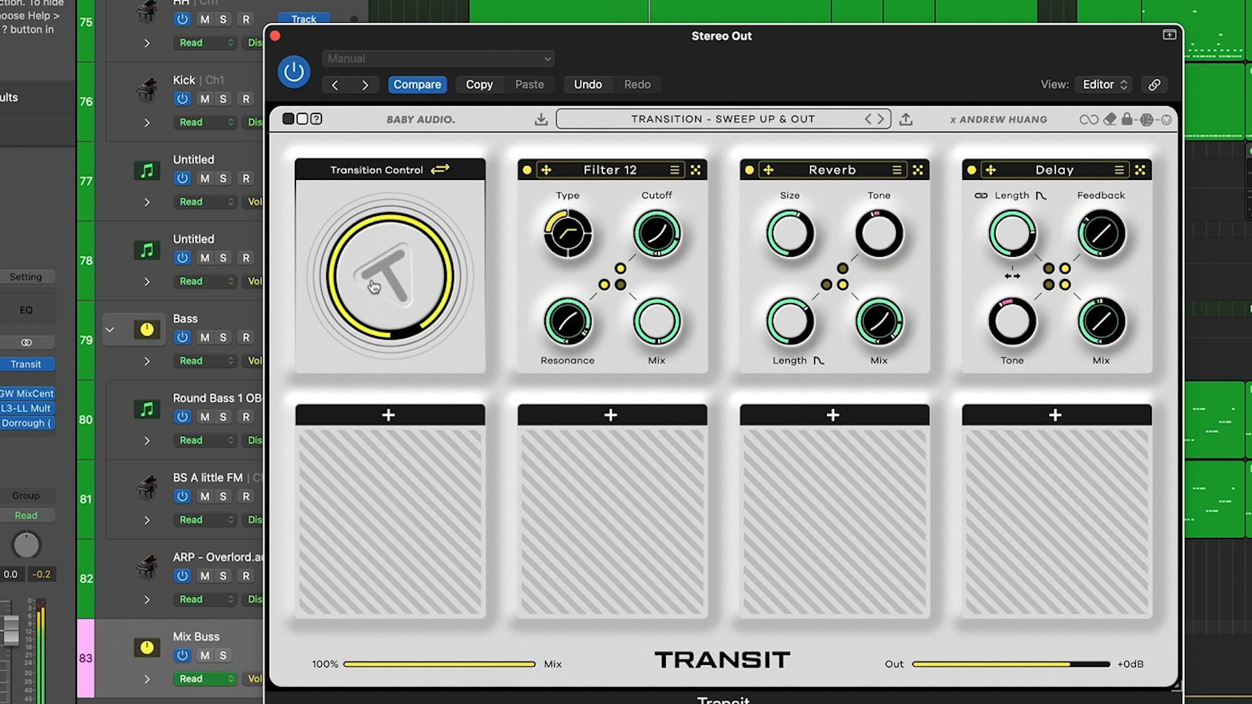
{"action": "left_click", "coordinate": [880, 120]}
{"action": "left_click_drag", "start_coordinate": [393, 280], "coordinate": [388, 145]}
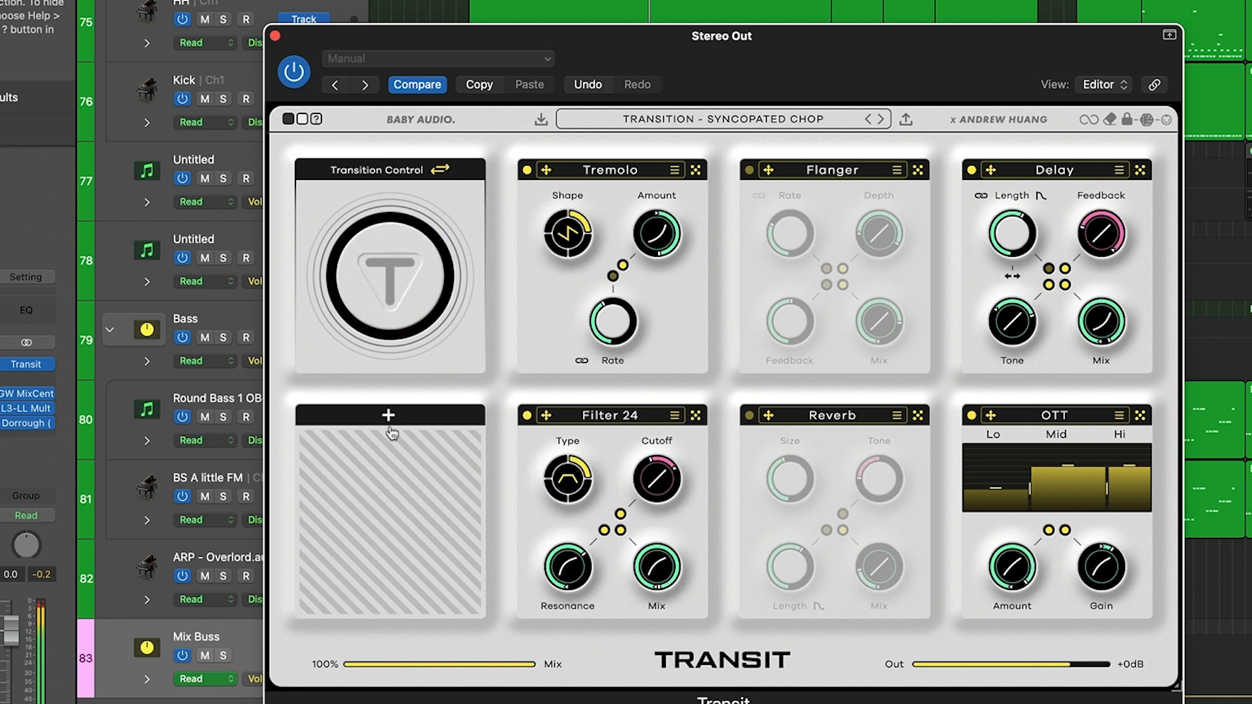
Step: Load the Transition - The Classic preset, audition it with a sweep of the main knob and stop playback
{"action": "left_click", "coordinate": [884, 119]}
{"action": "left_click_drag", "start_coordinate": [442, 267], "coordinate": [400, 114]}
{"action": "key", "text": "space"}
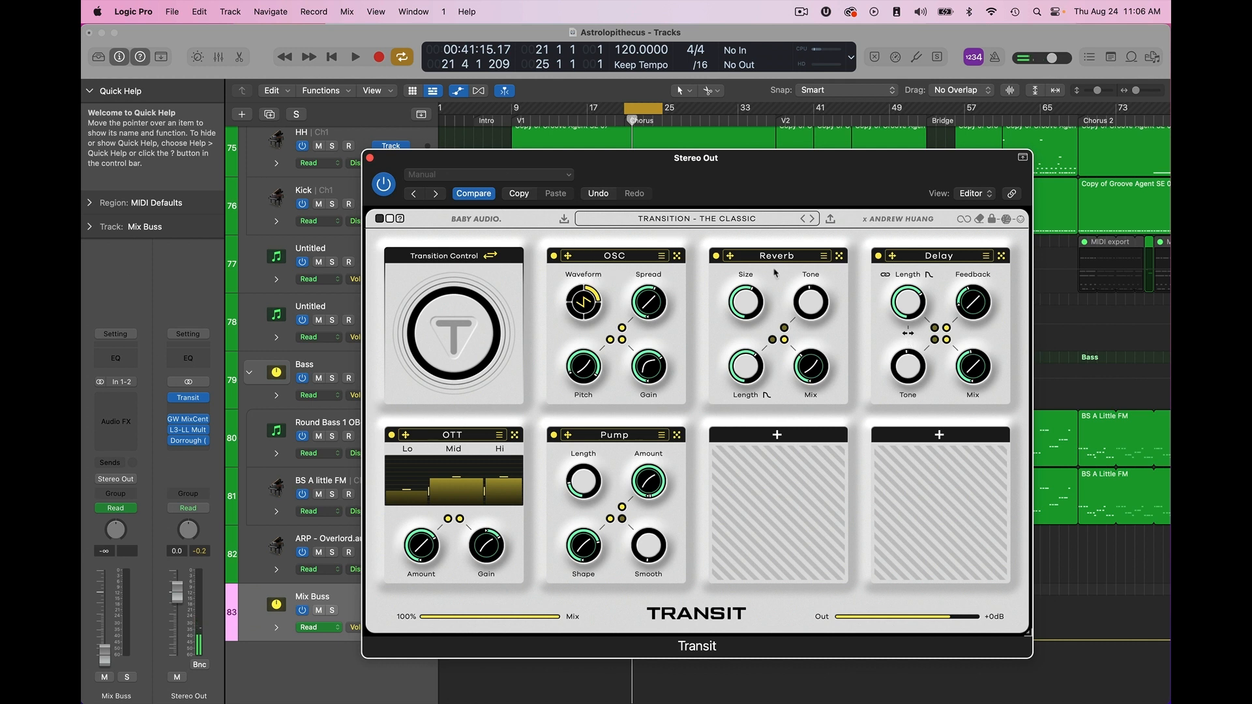
Step: Load the Transition - Upper preset, audition it with a sweep of the main knob during playback and stop playback
{"action": "key", "text": "space"}
{"action": "left_click", "coordinate": [812, 219]}
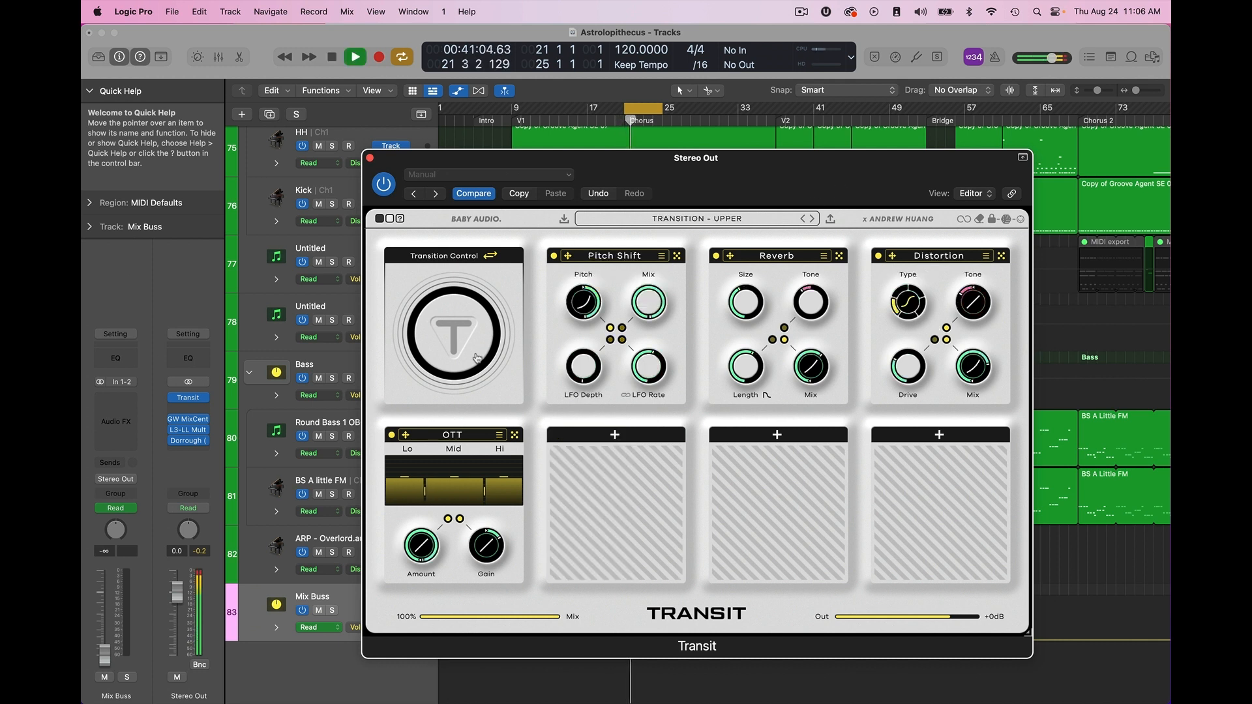
{"action": "left_click_drag", "start_coordinate": [477, 358], "coordinate": [455, 250]}
{"action": "key", "text": "space"}
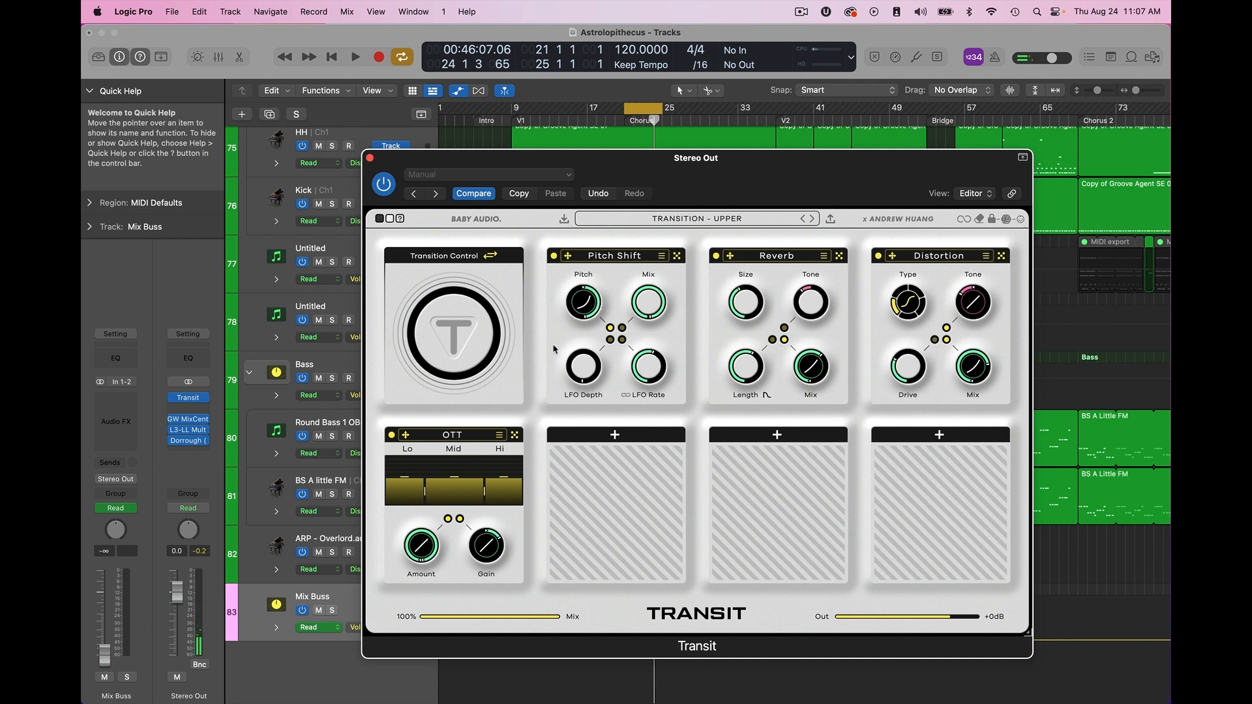
Step: Randomize the whole effect chain several times and inspect the Random Lock settings without changing any locks
{"action": "left_click", "coordinate": [1007, 220]}
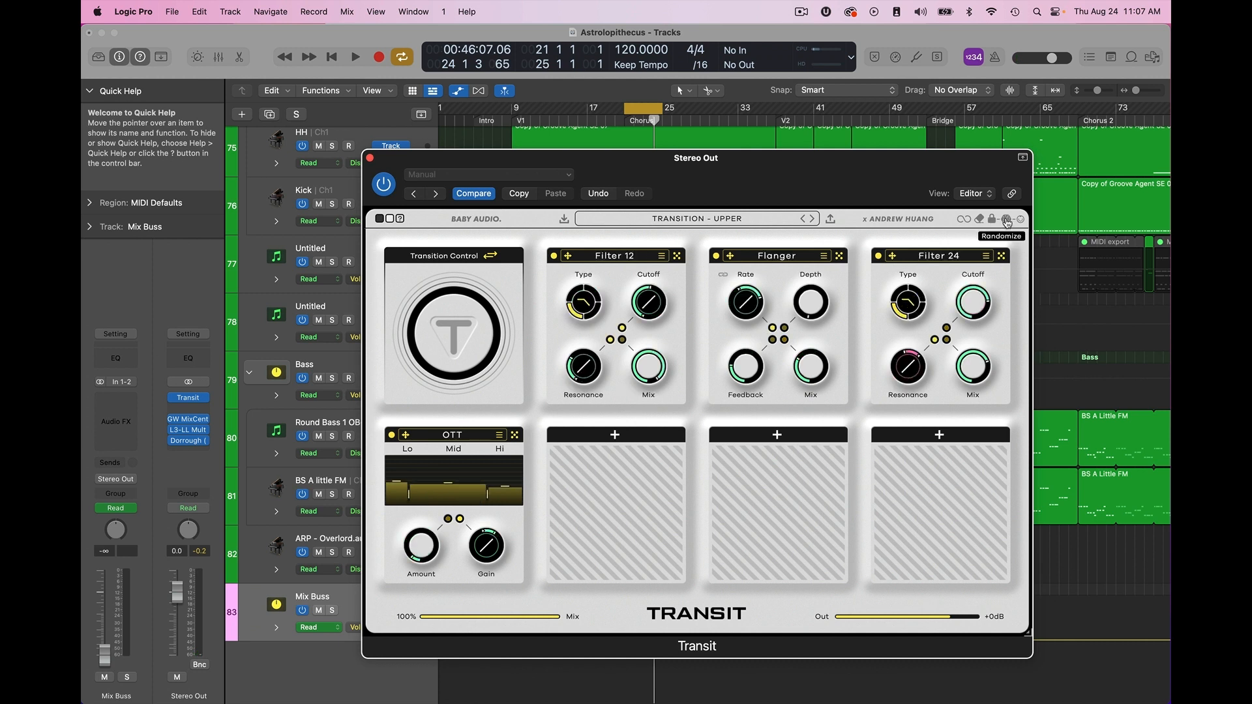
{"action": "left_click", "coordinate": [1007, 220]}
{"action": "left_click", "coordinate": [1007, 219]}
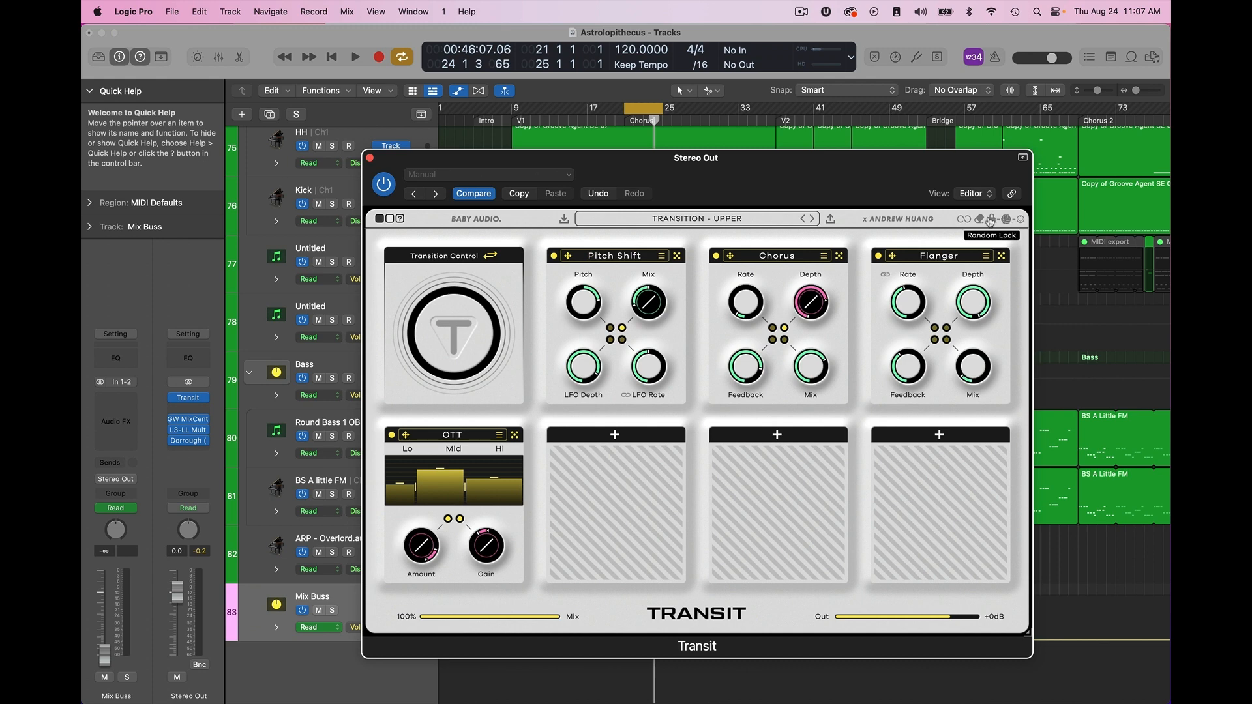
{"action": "left_click", "coordinate": [994, 219]}
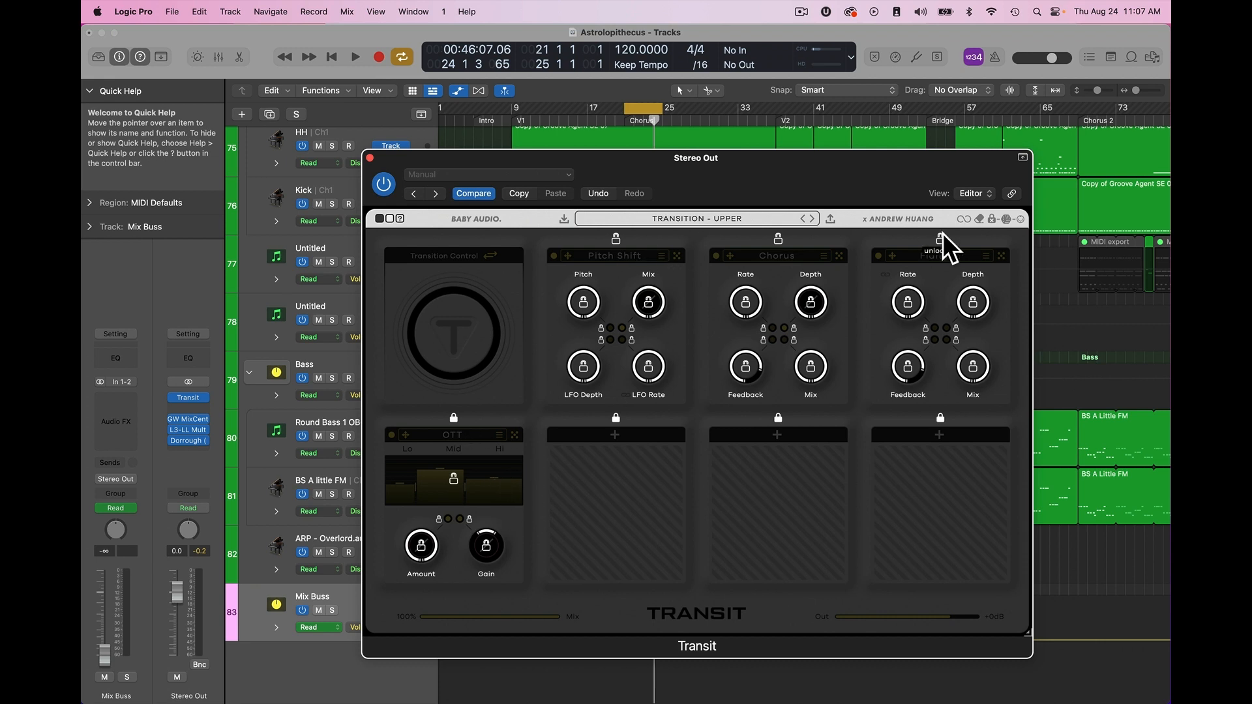
{"action": "left_click", "coordinate": [994, 221]}
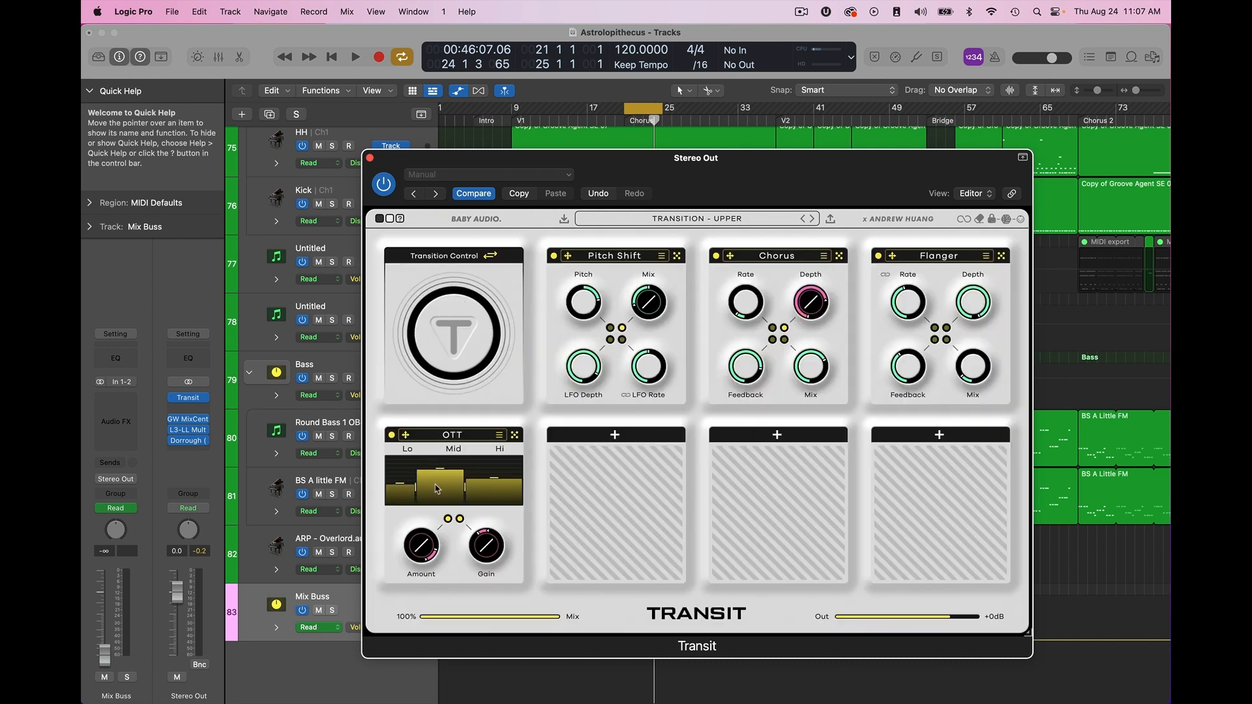
Step: Randomize only the OTT module several times, then sweep the main transition knob during playback
{"action": "left_click", "coordinate": [515, 436]}
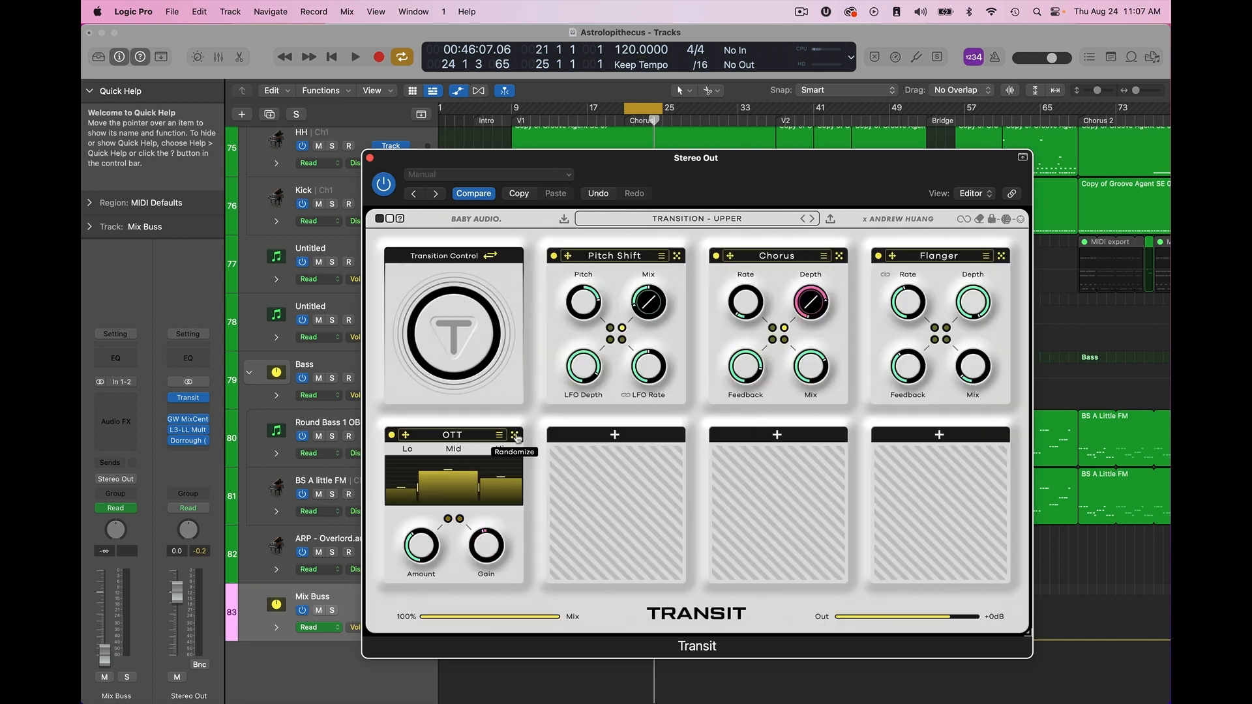
{"action": "left_click", "coordinate": [516, 437]}
{"action": "left_click", "coordinate": [515, 436]}
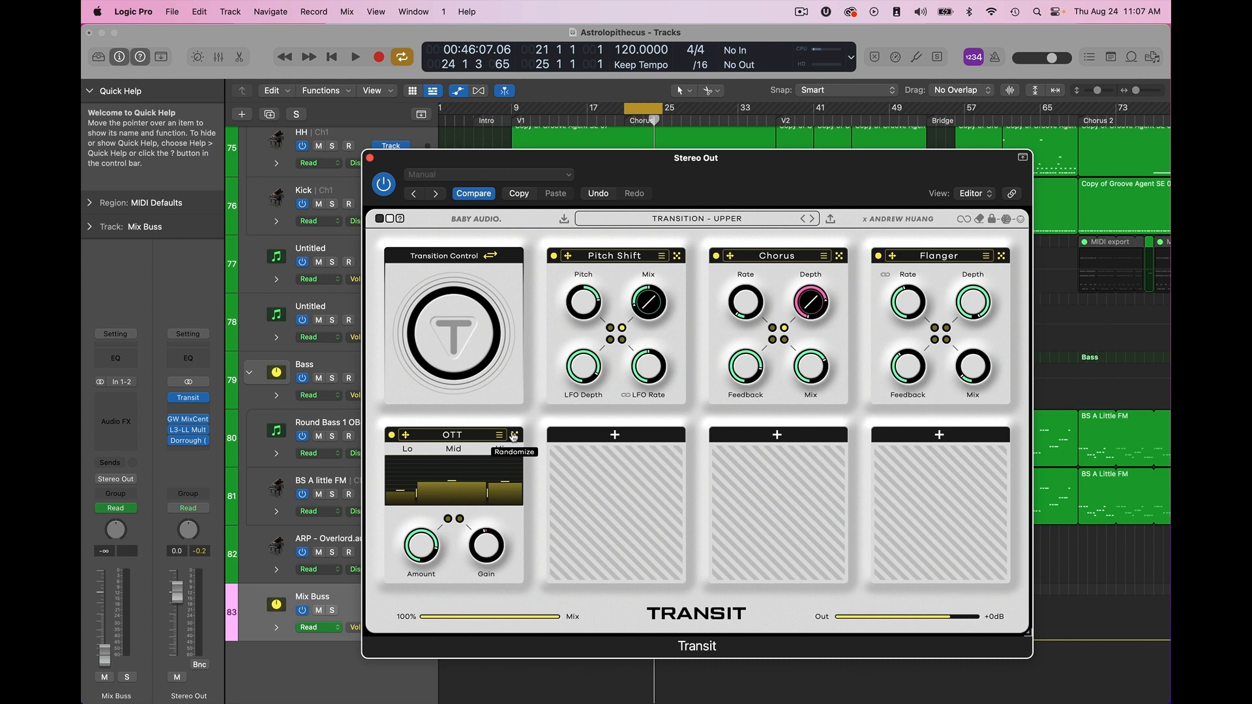
{"action": "key", "text": "space"}
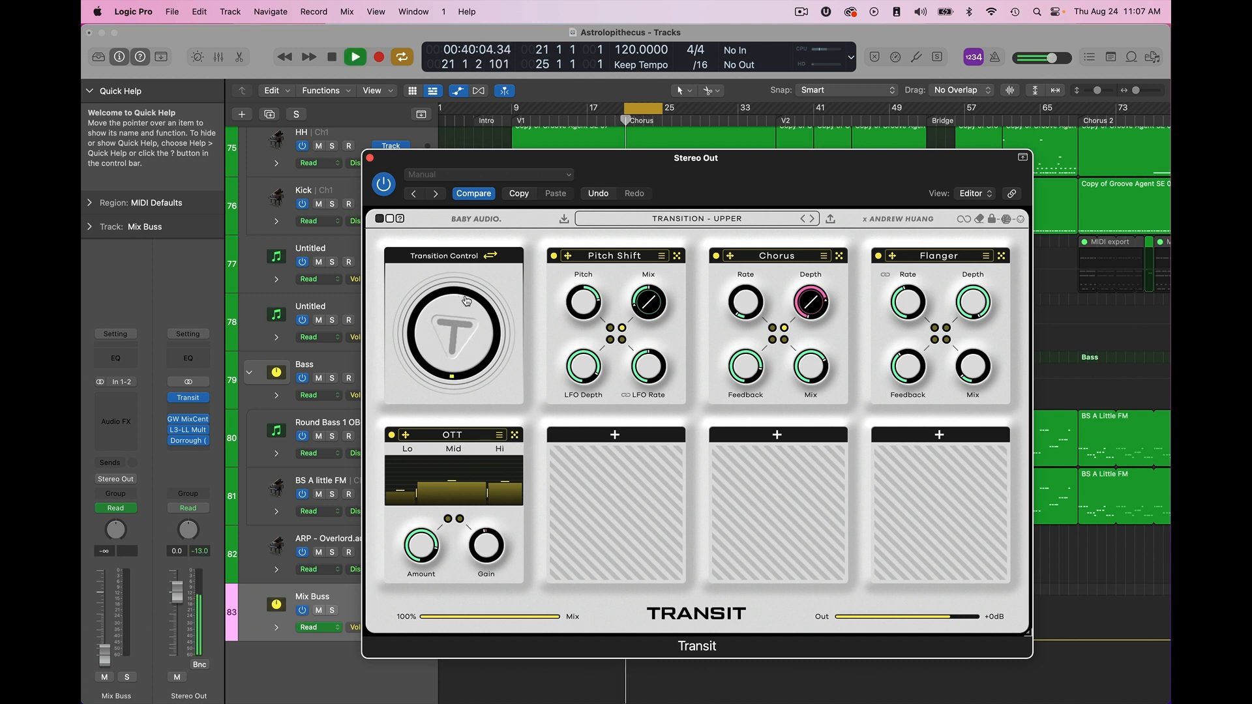
{"action": "left_click_drag", "start_coordinate": [454, 324], "coordinate": [442, 234]}
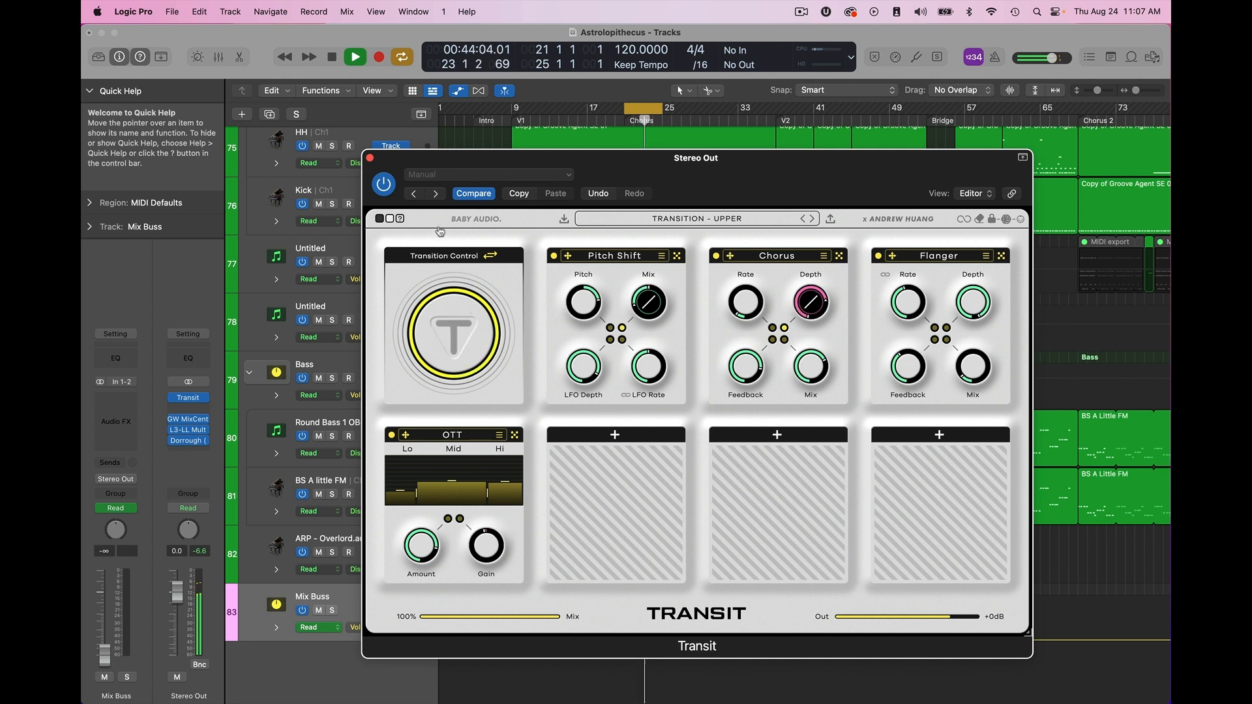
Step: Randomize the whole effect chain repeatedly, auditioning the variations with the main transition knob, and stop playback
{"action": "left_click", "coordinate": [1007, 220]}
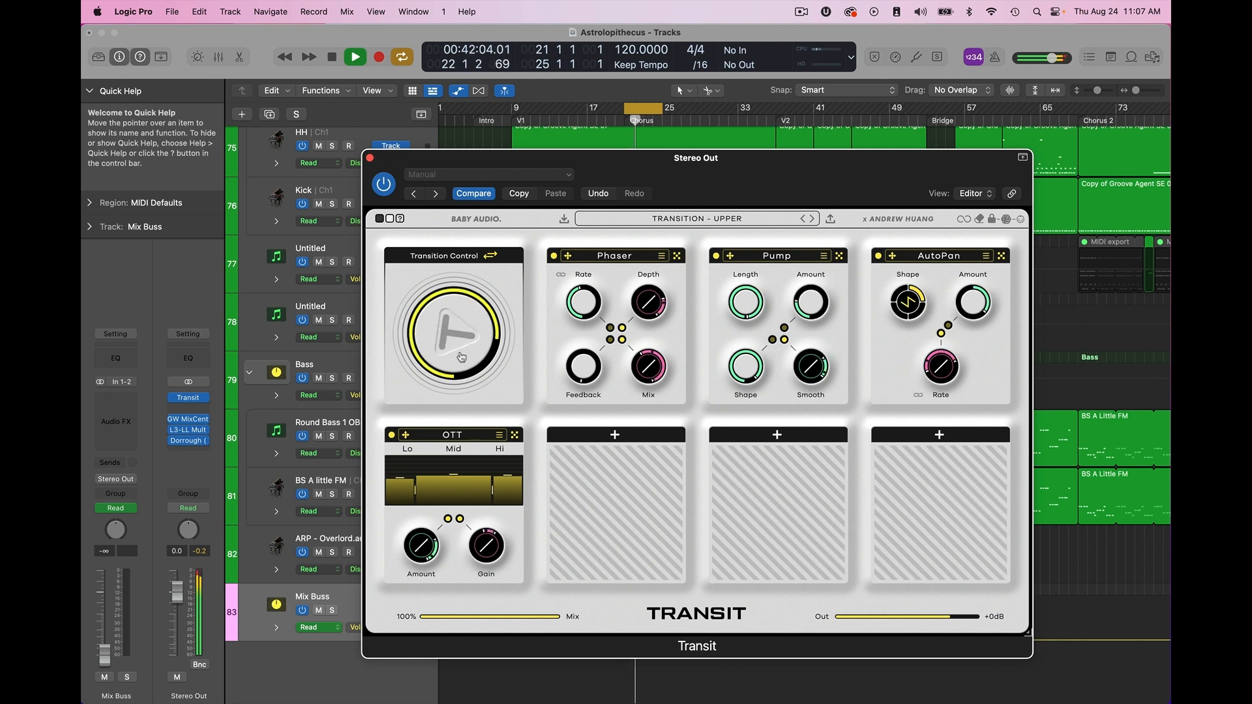
{"action": "left_click", "coordinate": [1006, 220]}
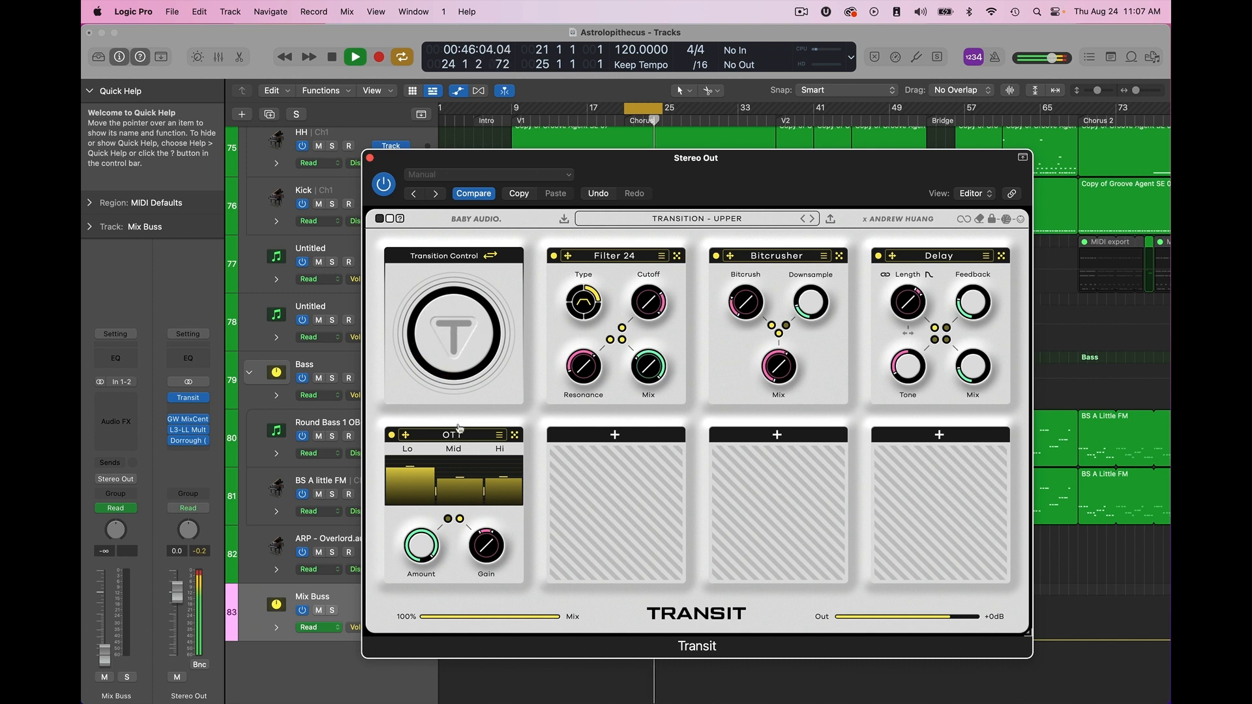
{"action": "left_click", "coordinate": [1004, 222]}
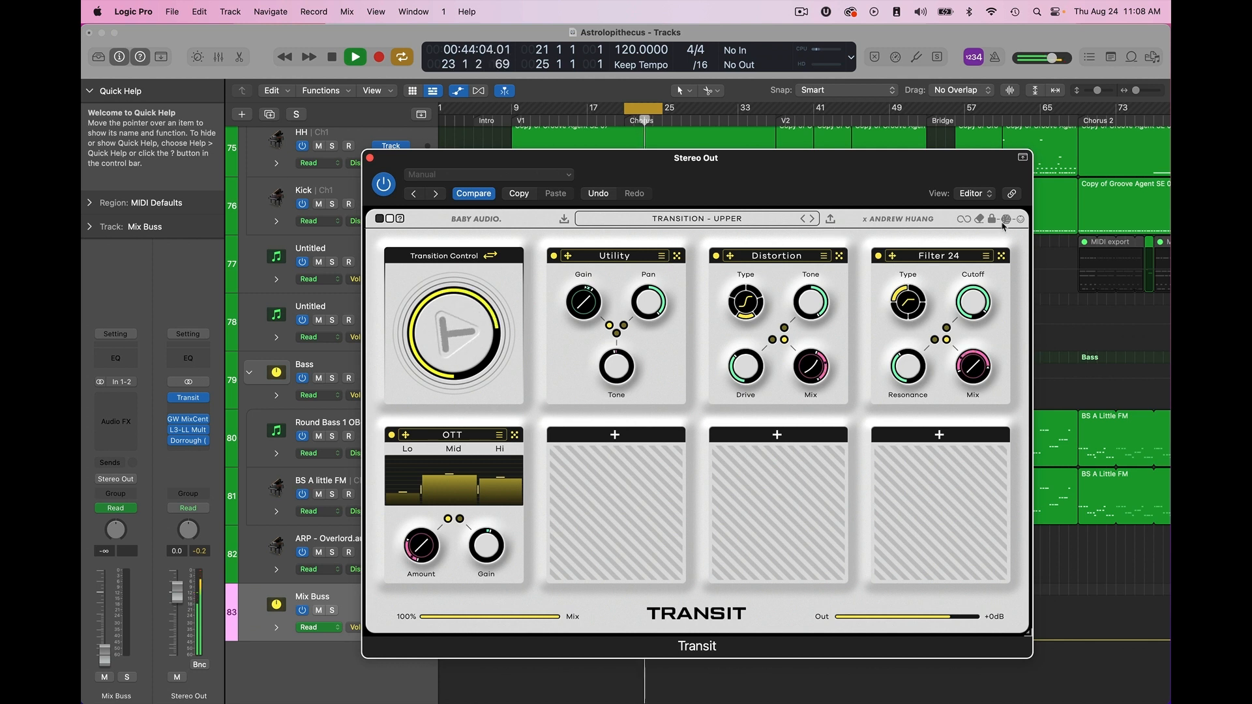
{"action": "left_click", "coordinate": [1005, 222]}
{"action": "left_click", "coordinate": [1005, 222]}
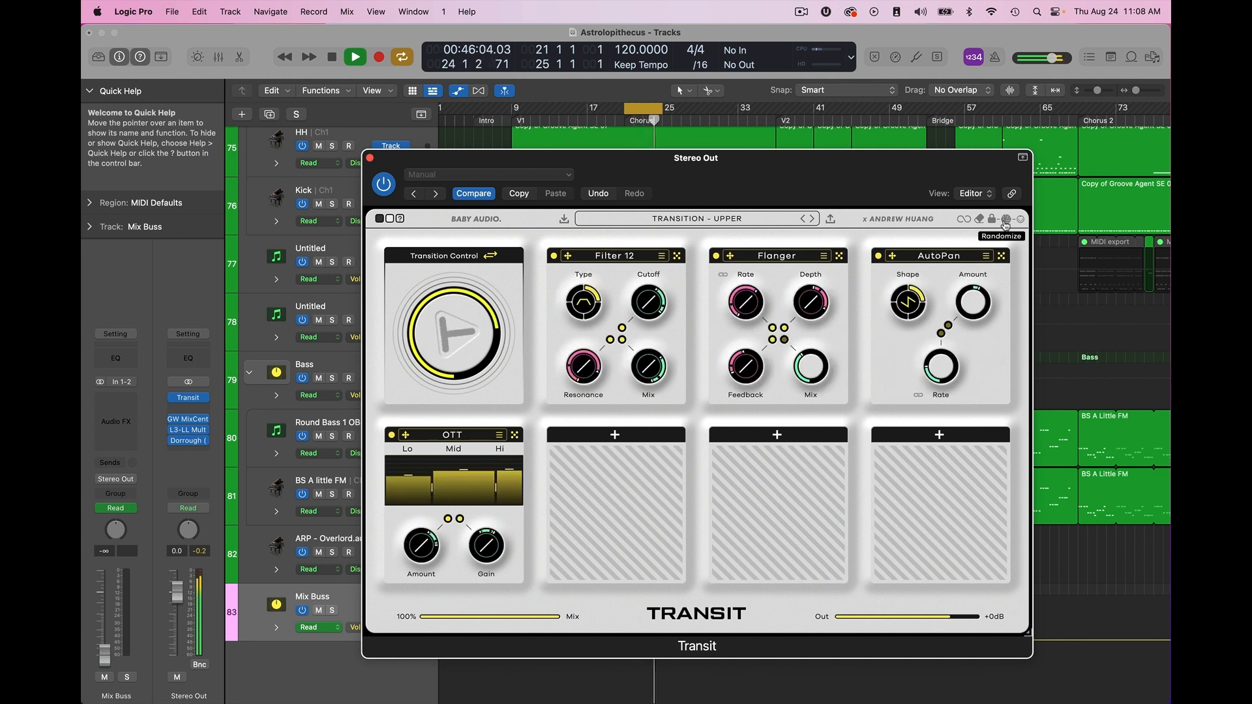
{"action": "left_click", "coordinate": [1005, 222]}
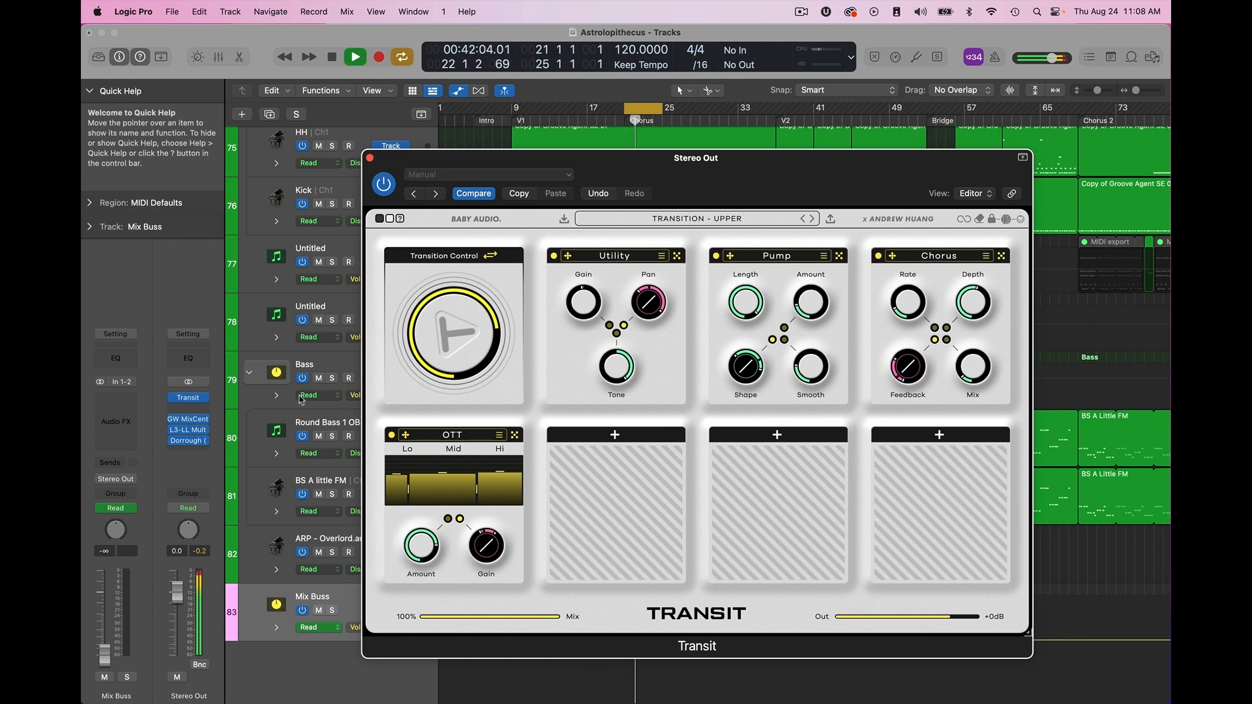
{"action": "key", "text": "space"}
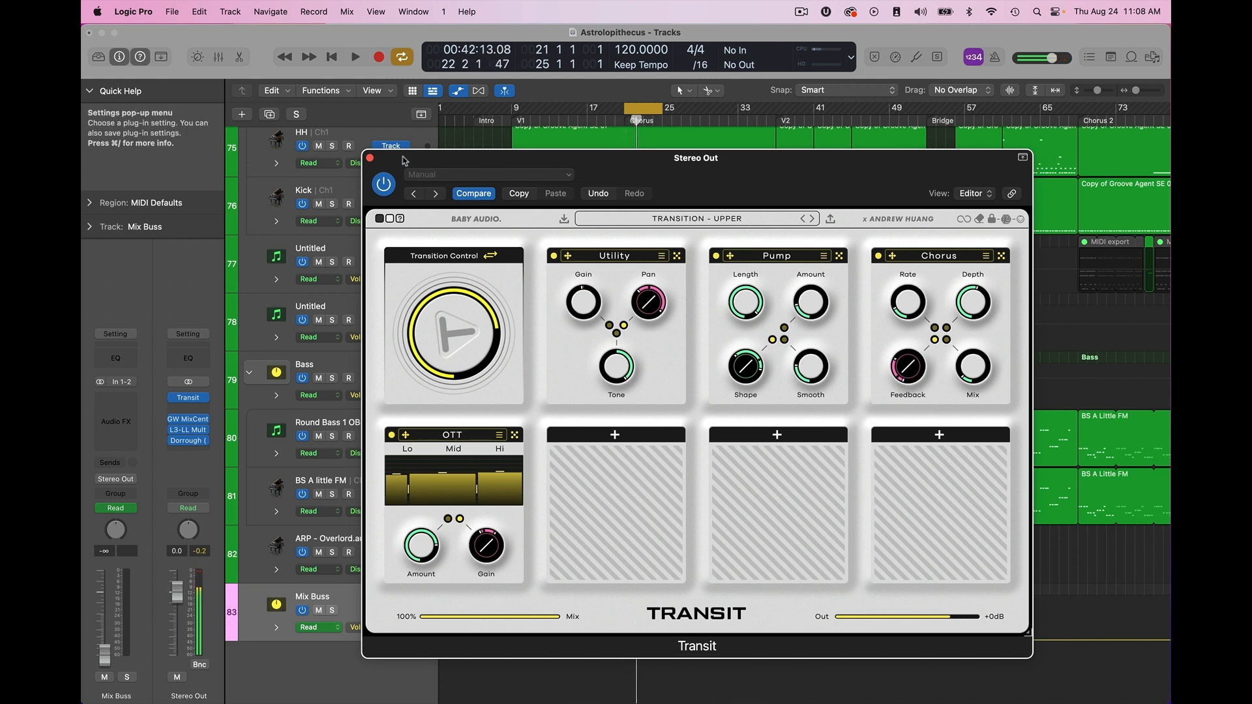
Step: Close the Stereo Out Transit window and solo the Bass track stack
{"action": "left_click", "coordinate": [370, 158]}
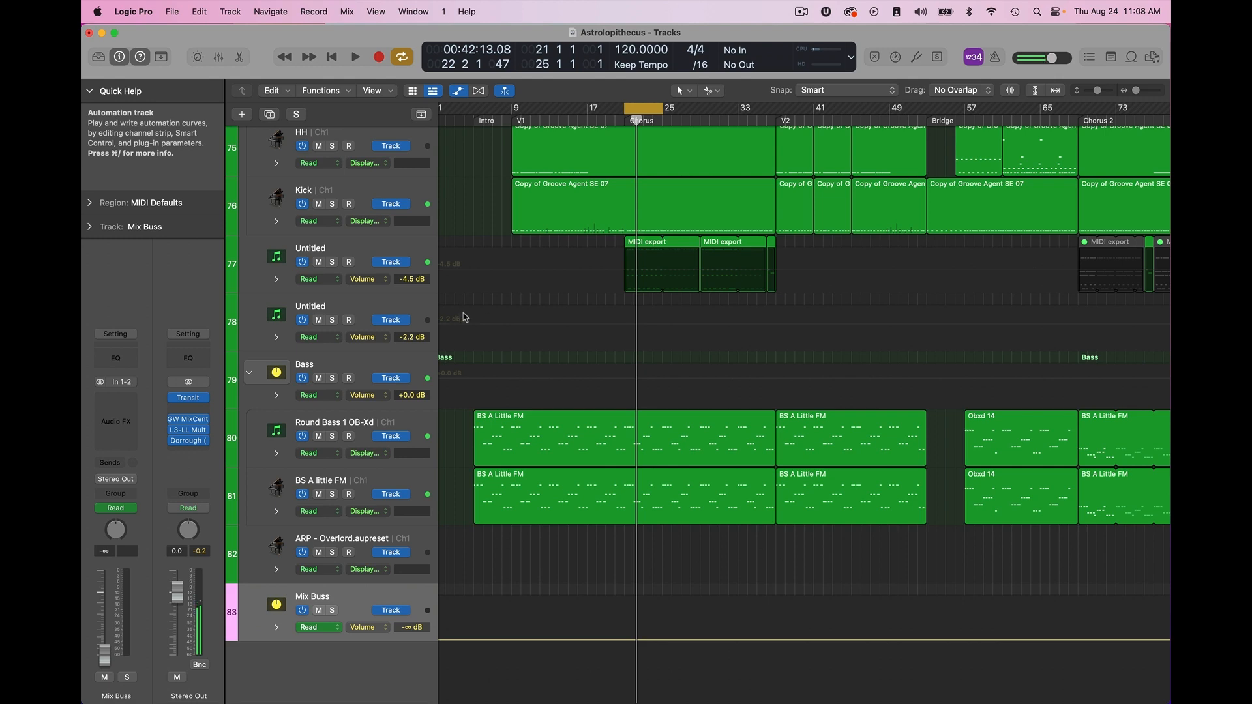
{"action": "scroll", "coordinate": [521, 329], "scroll_direction": "up", "scroll_amount": 3}
{"action": "scroll", "coordinate": [536, 336], "scroll_direction": "down", "scroll_amount": 3}
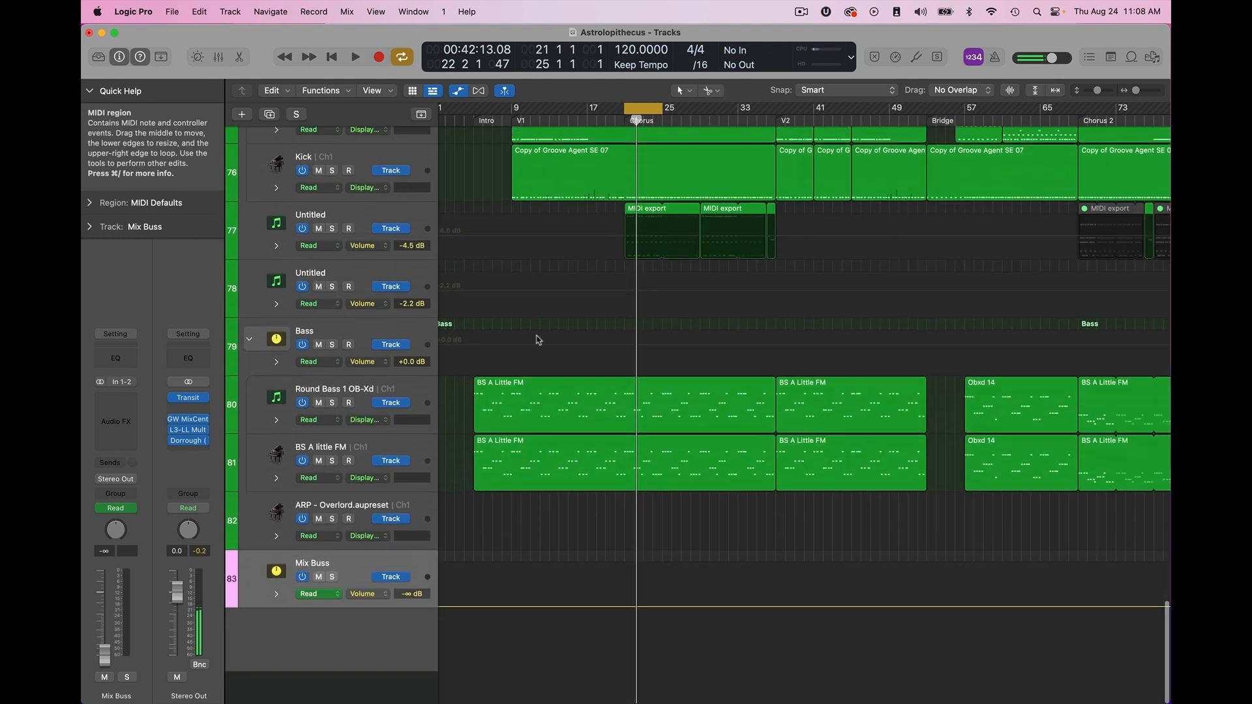
{"action": "left_click", "coordinate": [367, 363]}
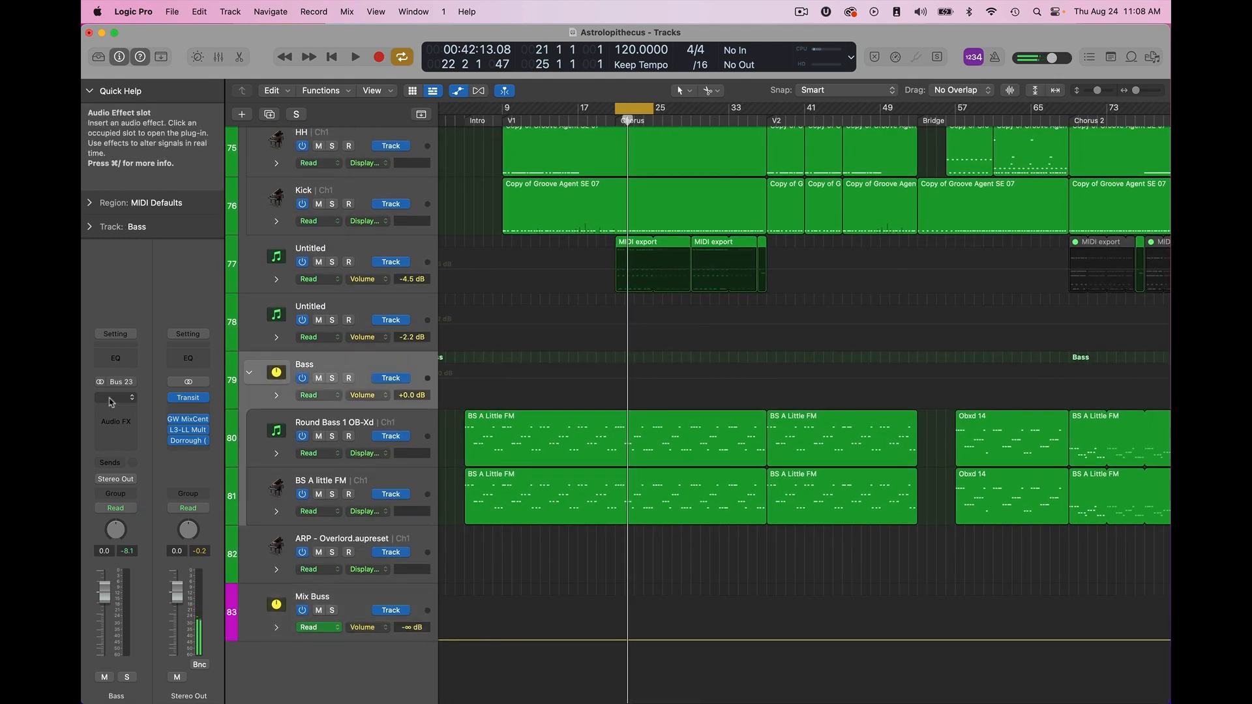
{"action": "left_click", "coordinate": [332, 379]}
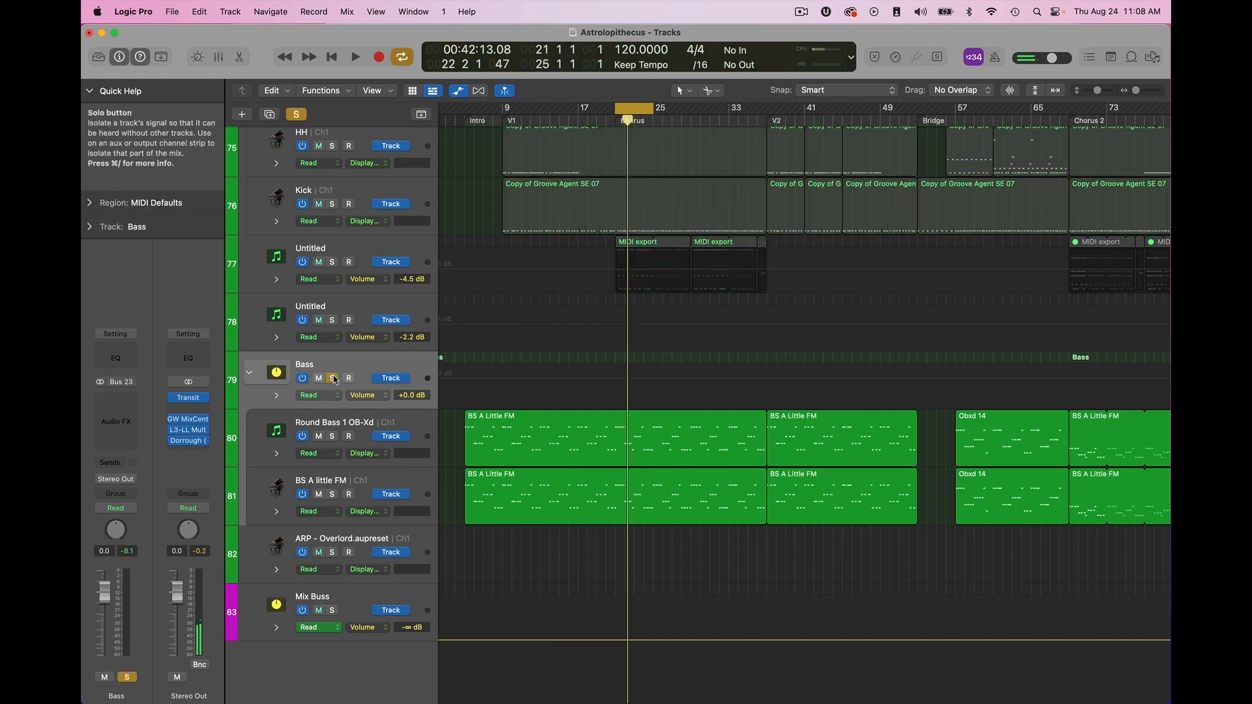
Step: Insert the stereo version of Transit as an audio effect on the Bass channel strip
{"action": "left_click", "coordinate": [116, 399]}
{"action": "mouse_move", "coordinate": [163, 431]}
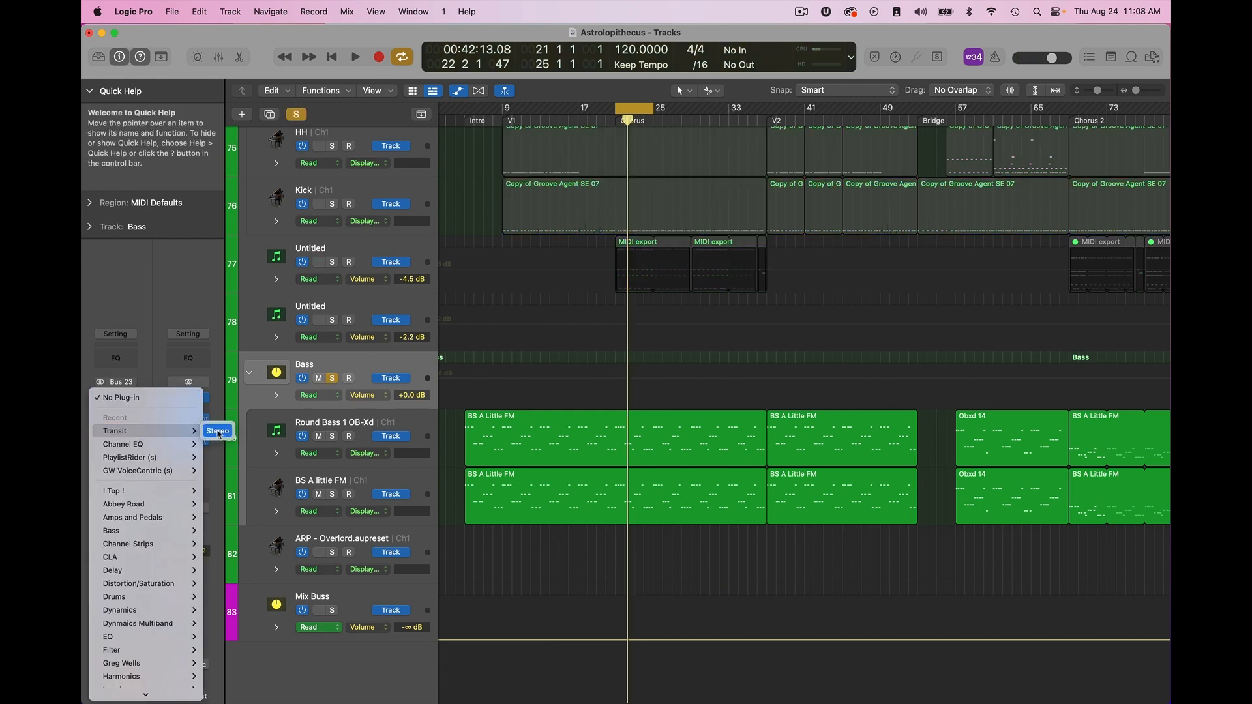
{"action": "left_click", "coordinate": [218, 431]}
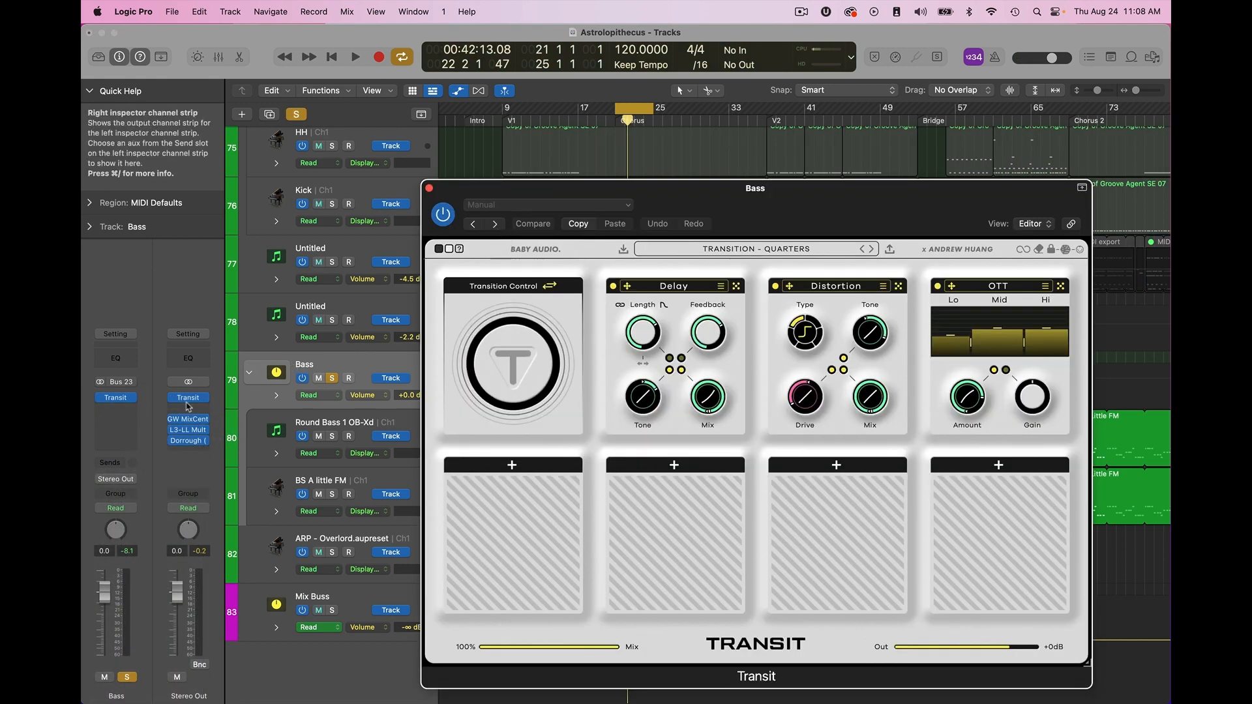
Step: Empty the module slots of the Bass Transit and load Filter 12 into the first slot
{"action": "left_click", "coordinate": [674, 286]}
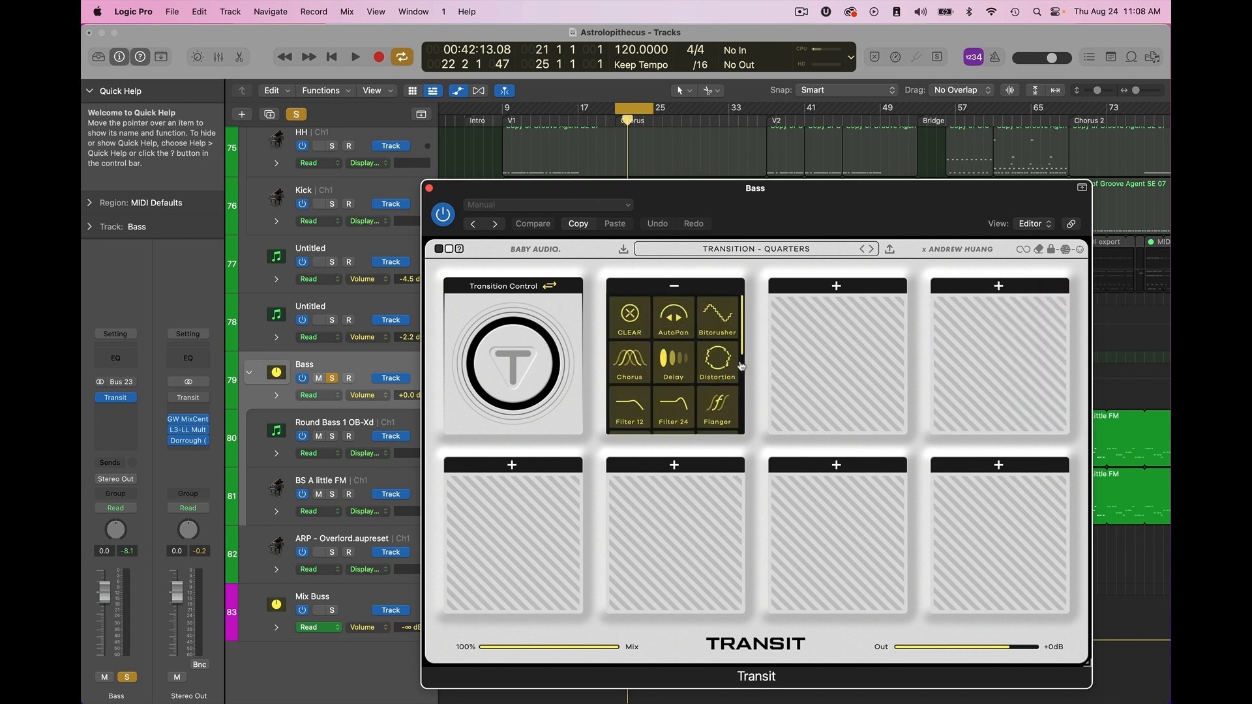
{"action": "scroll", "coordinate": [740, 367], "scroll_direction": "down", "scroll_amount": 1}
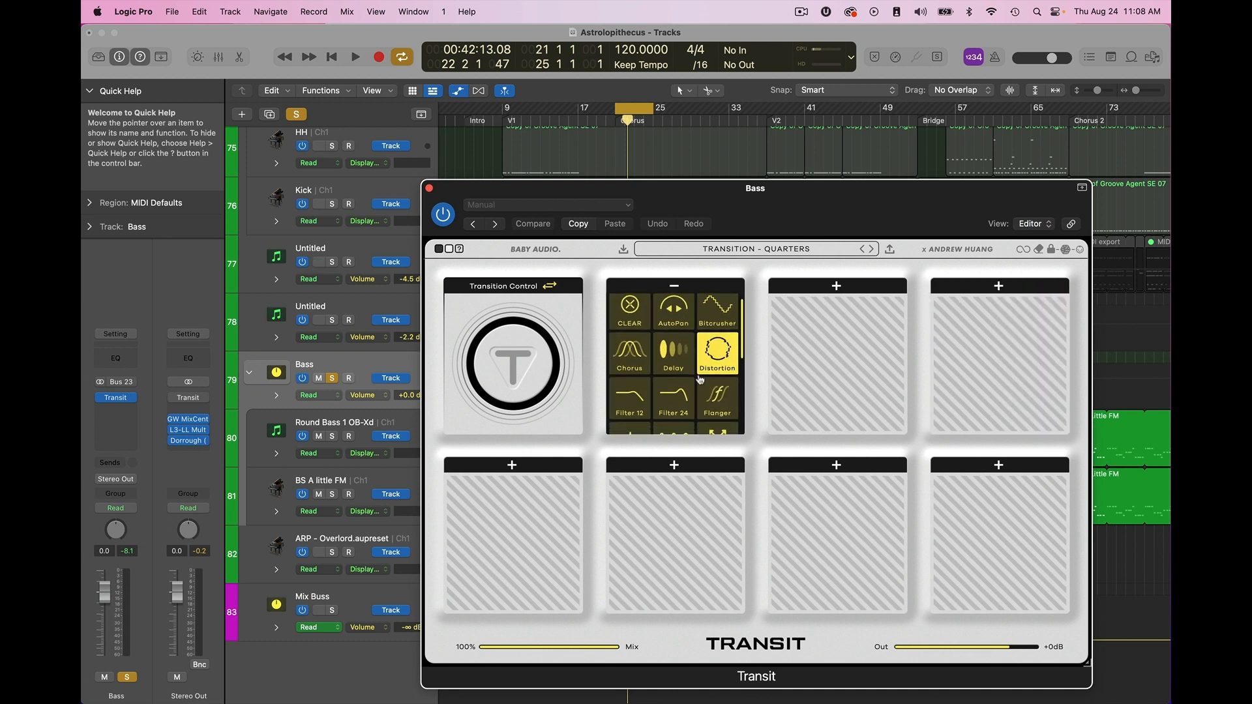
{"action": "left_click", "coordinate": [637, 398]}
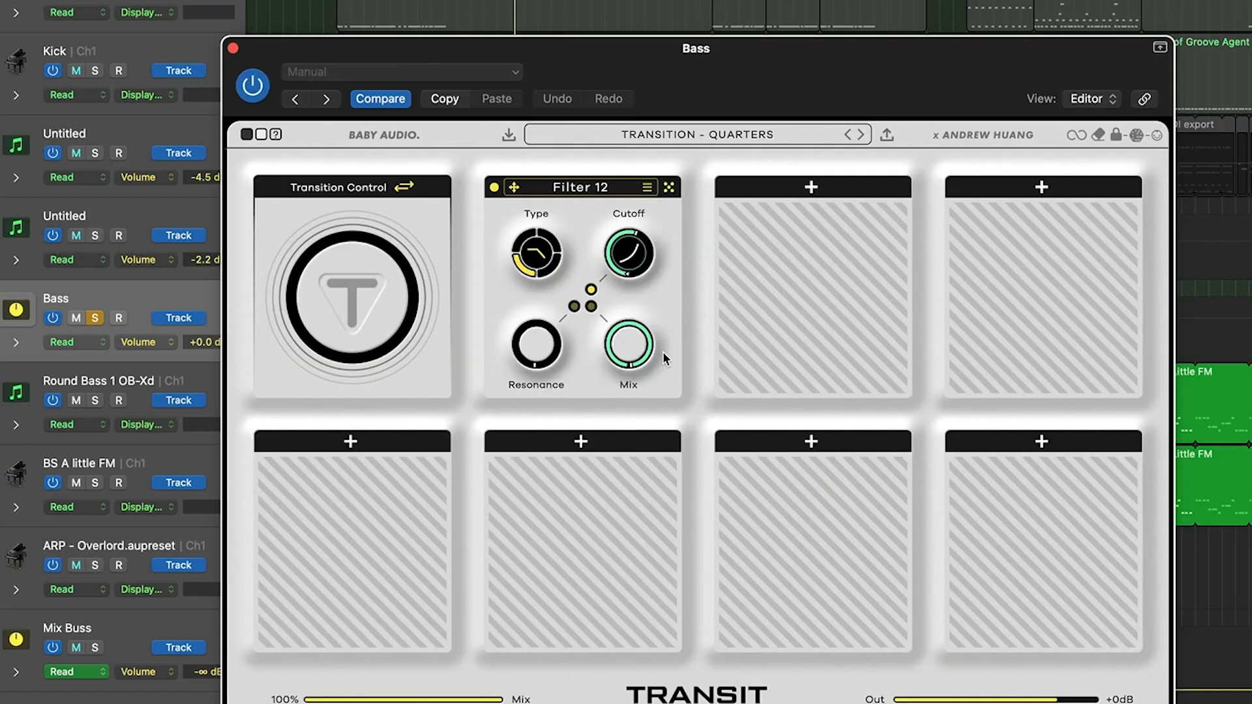
Step: Show the tempo-synced Transition Control in the dark theme, run it looped at 0 bars and 4/16 divisions, and set Filter 12 resonance to 0.11
{"action": "left_click", "coordinate": [406, 188]}
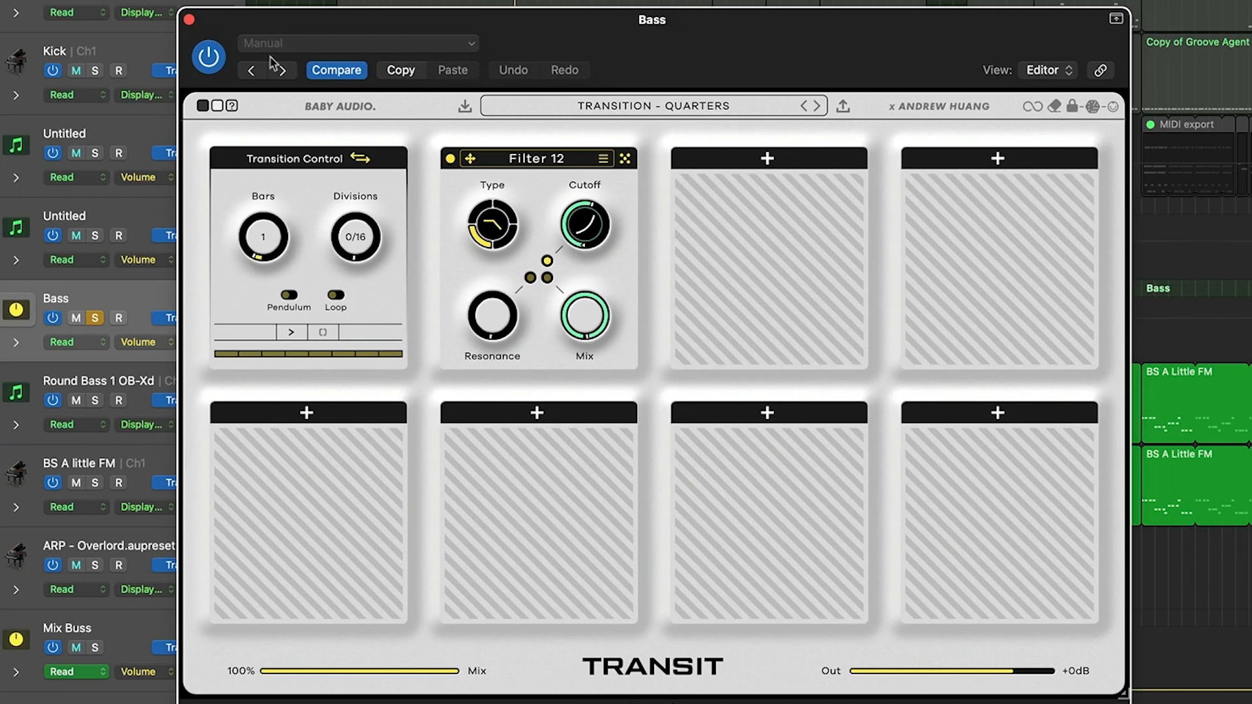
{"action": "left_click", "coordinate": [199, 104]}
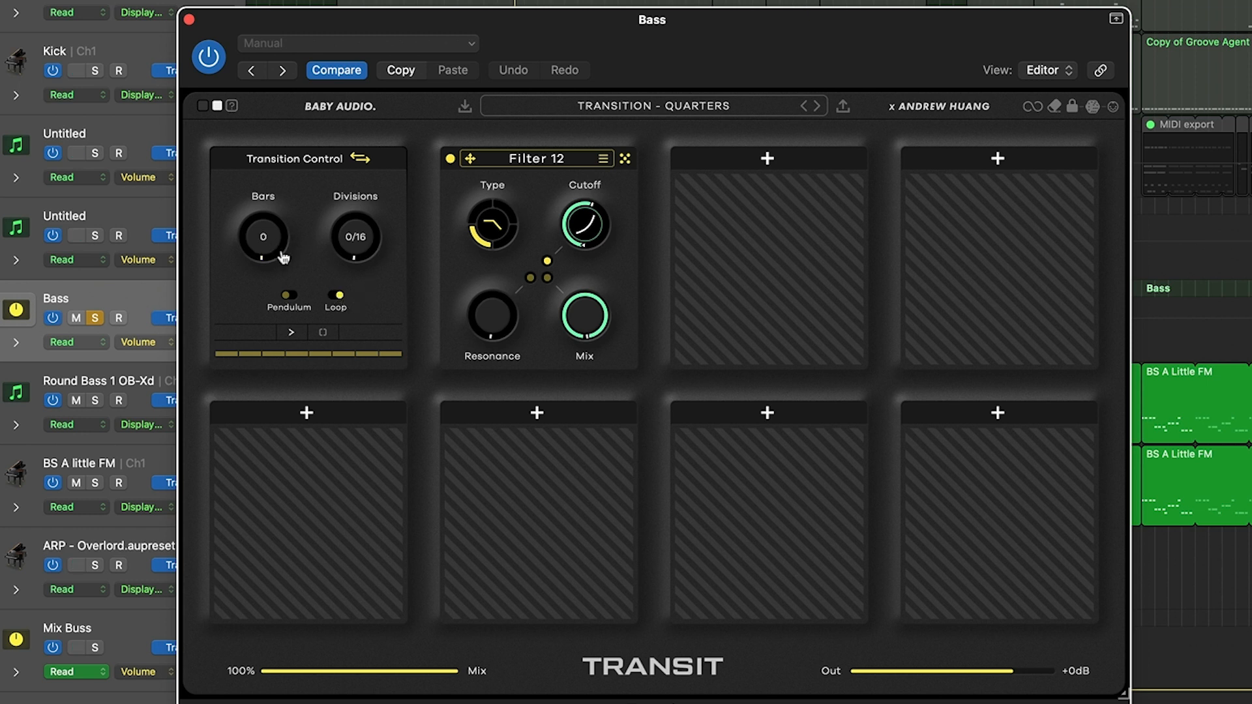
{"action": "left_click_drag", "start_coordinate": [503, 302], "coordinate": [503, 294]}
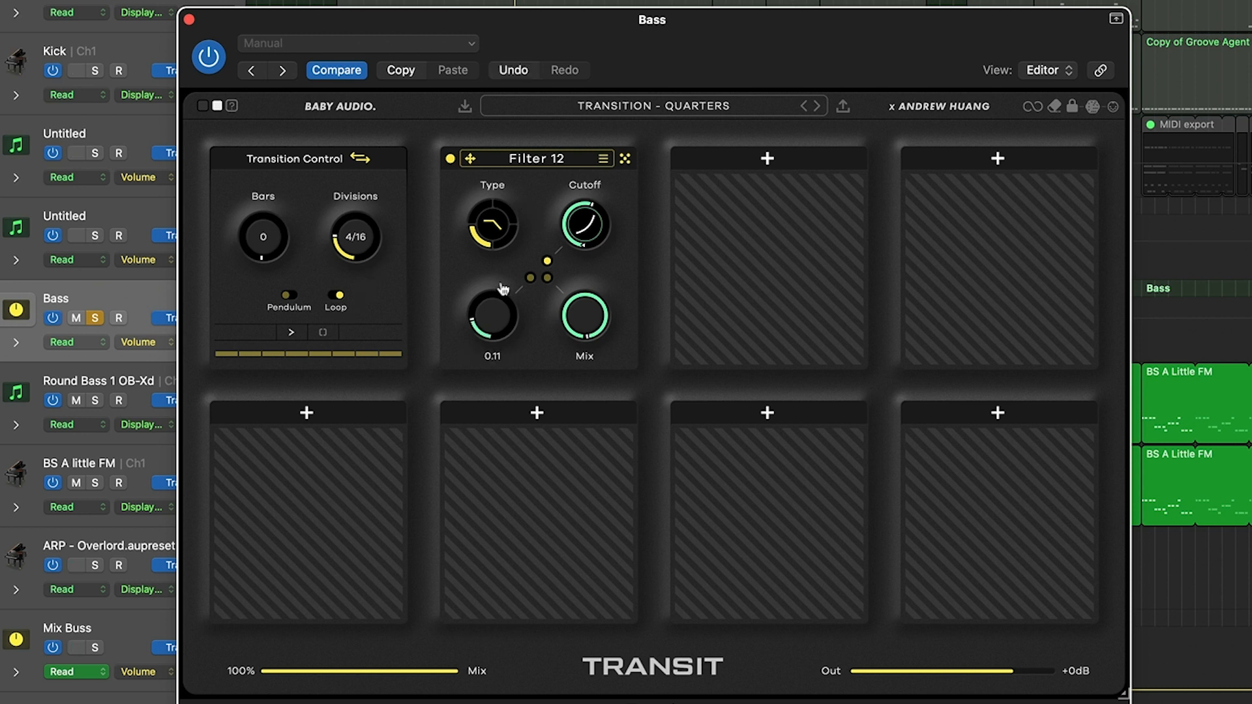
{"action": "left_click", "coordinate": [292, 333]}
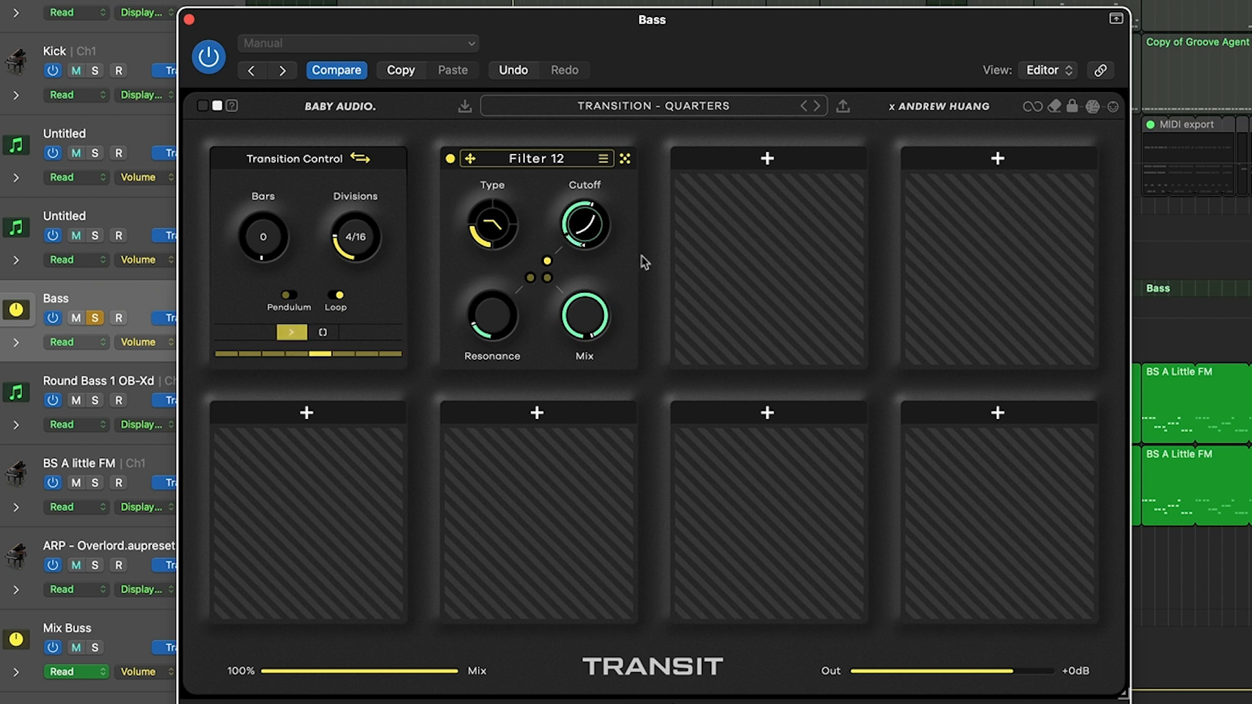
Step: Audition the looped transition at 8/16 and 4/16 divisions, reshape the cutoff and resonance ranges, and settle on 1 bar and 0/16 divisions
{"action": "left_click_drag", "start_coordinate": [378, 229], "coordinate": [380, 218]}
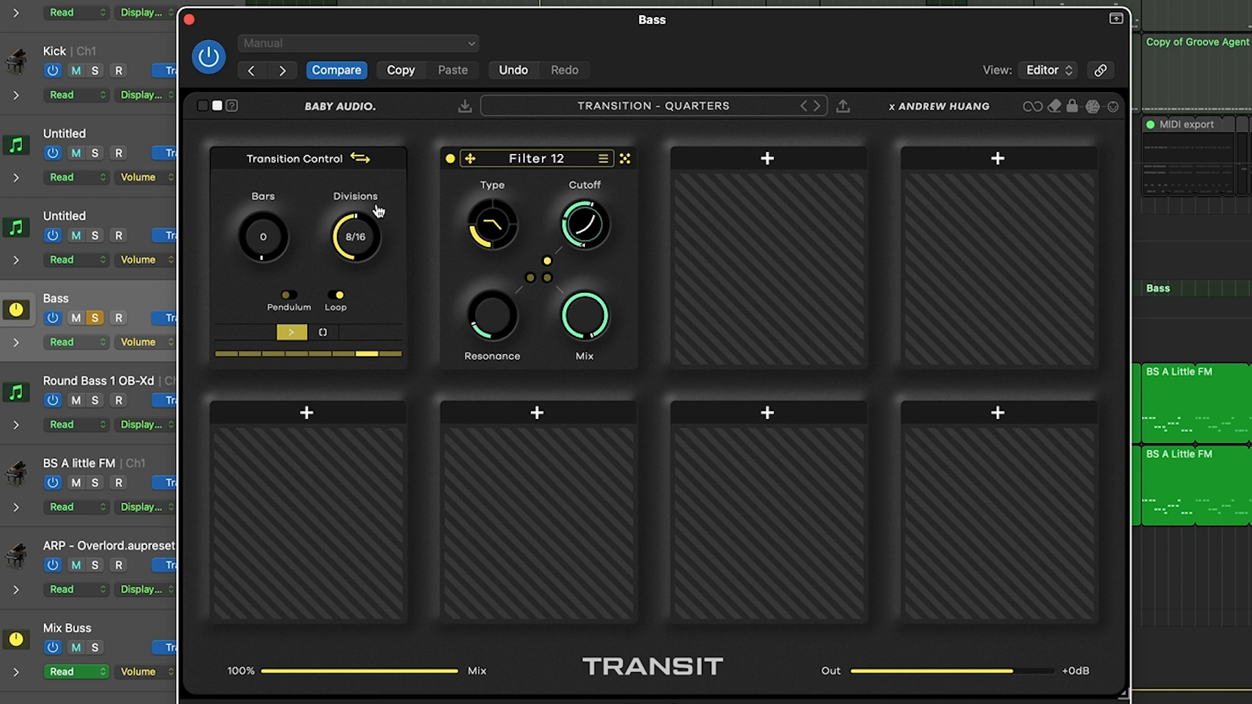
{"action": "left_click_drag", "start_coordinate": [374, 225], "coordinate": [370, 236]}
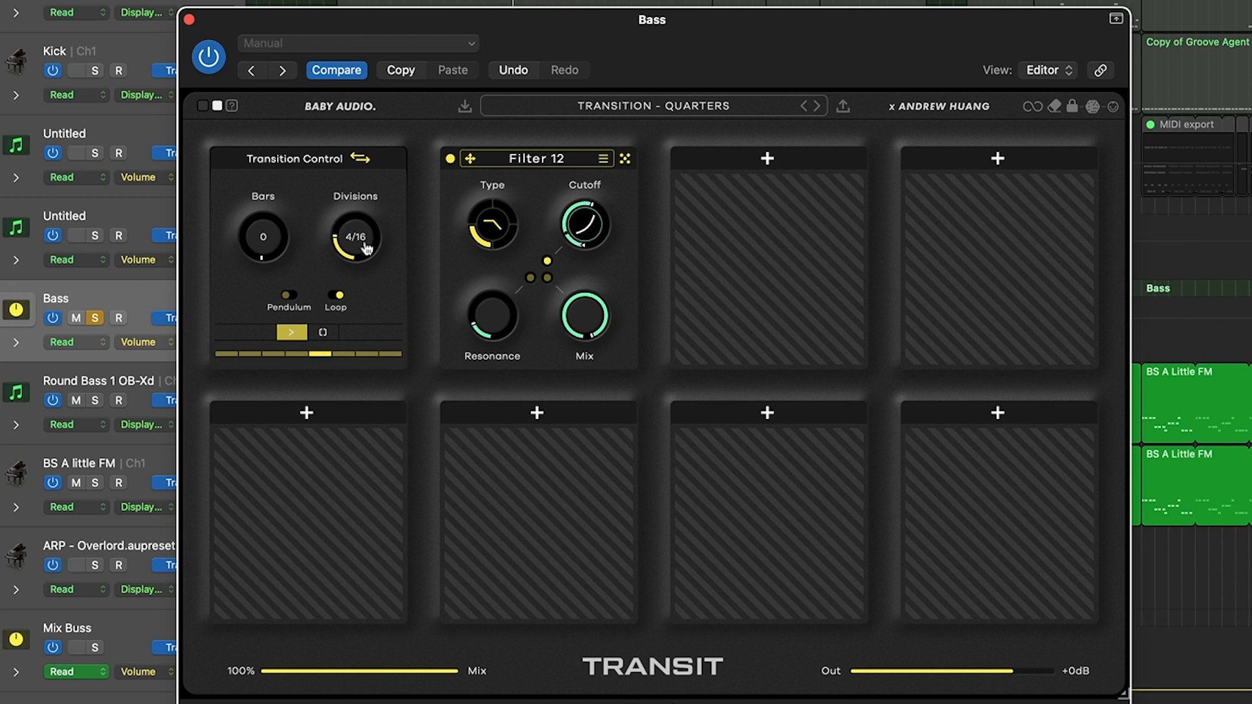
{"action": "mouse_move", "coordinate": [597, 253]}
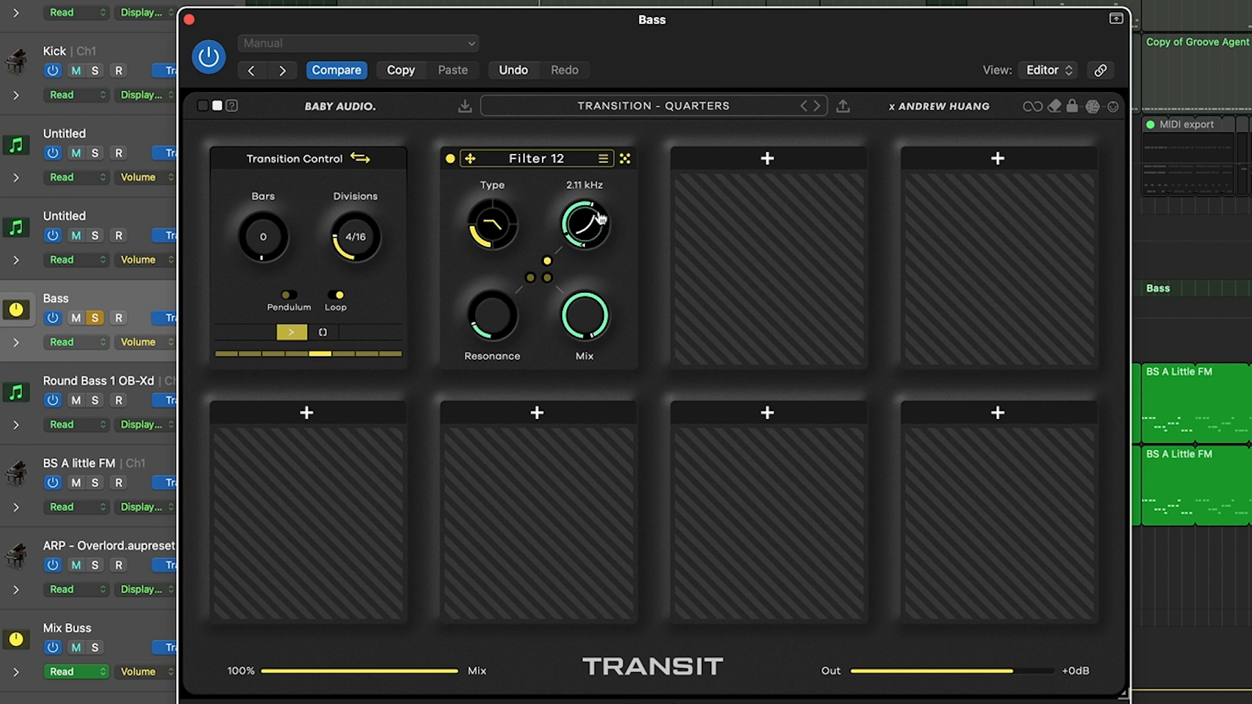
{"action": "mouse_move", "coordinate": [498, 320]}
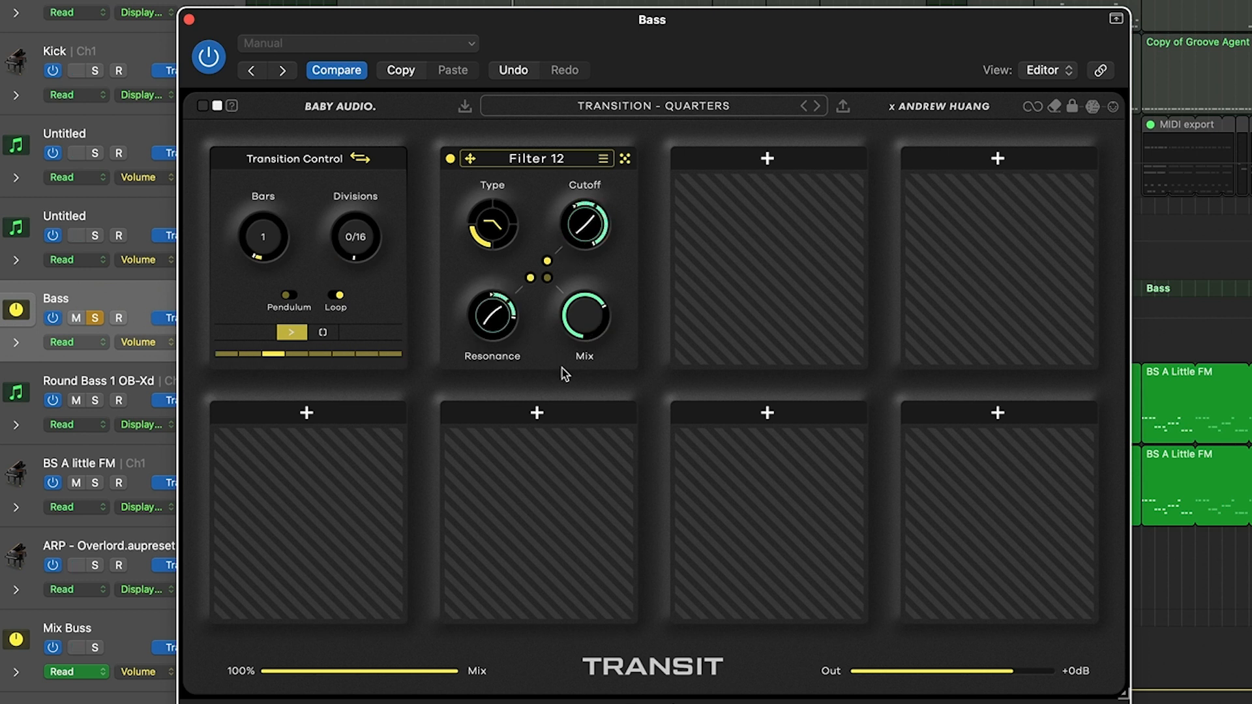
{"action": "key", "text": "space"}
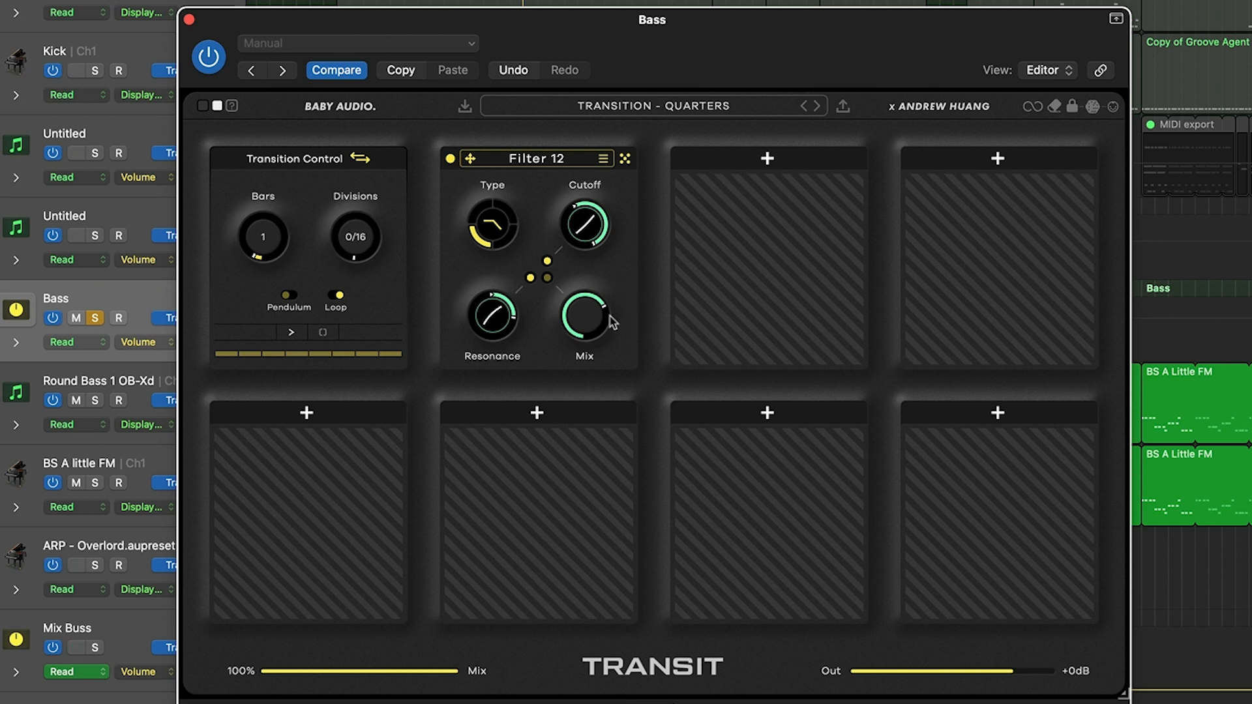
Step: Add a Distortion module beside Filter 12 and set the filter cutoff to 6.25 kHz while looping at 0 bars and 4/16 divisions
{"action": "left_click", "coordinate": [767, 159]}
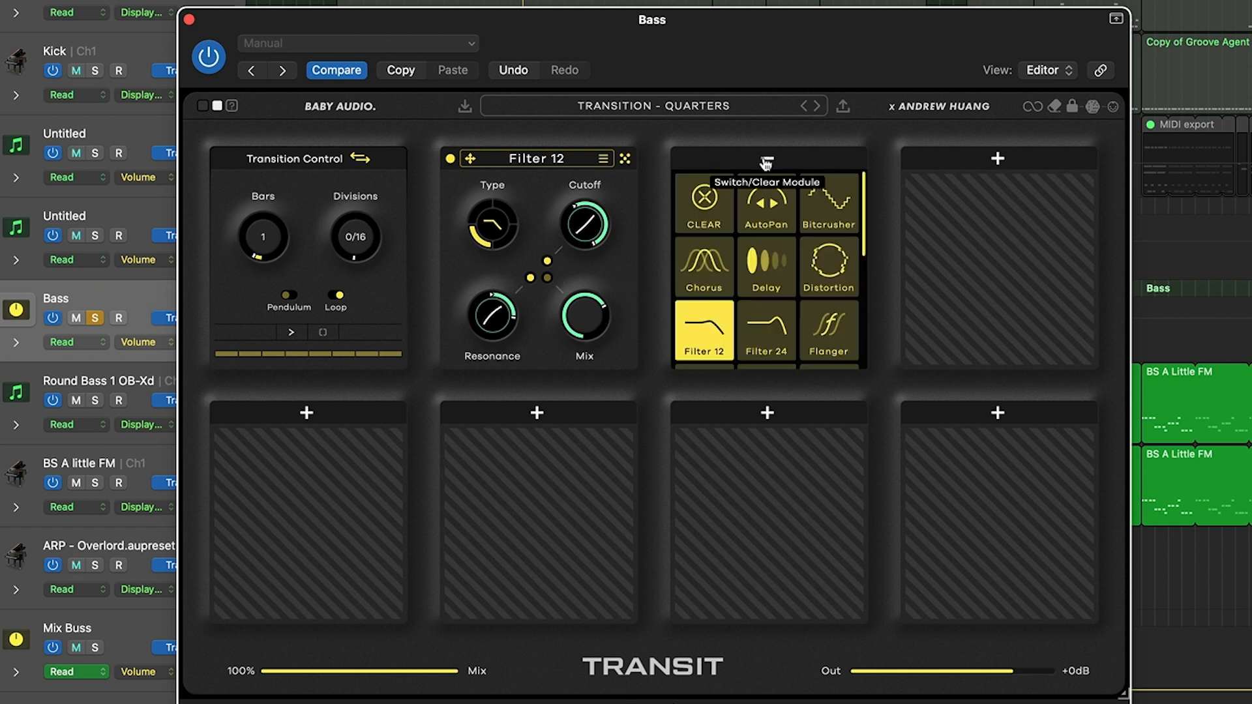
{"action": "scroll", "coordinate": [773, 245], "scroll_direction": "down", "scroll_amount": 1}
{"action": "left_click", "coordinate": [832, 239]}
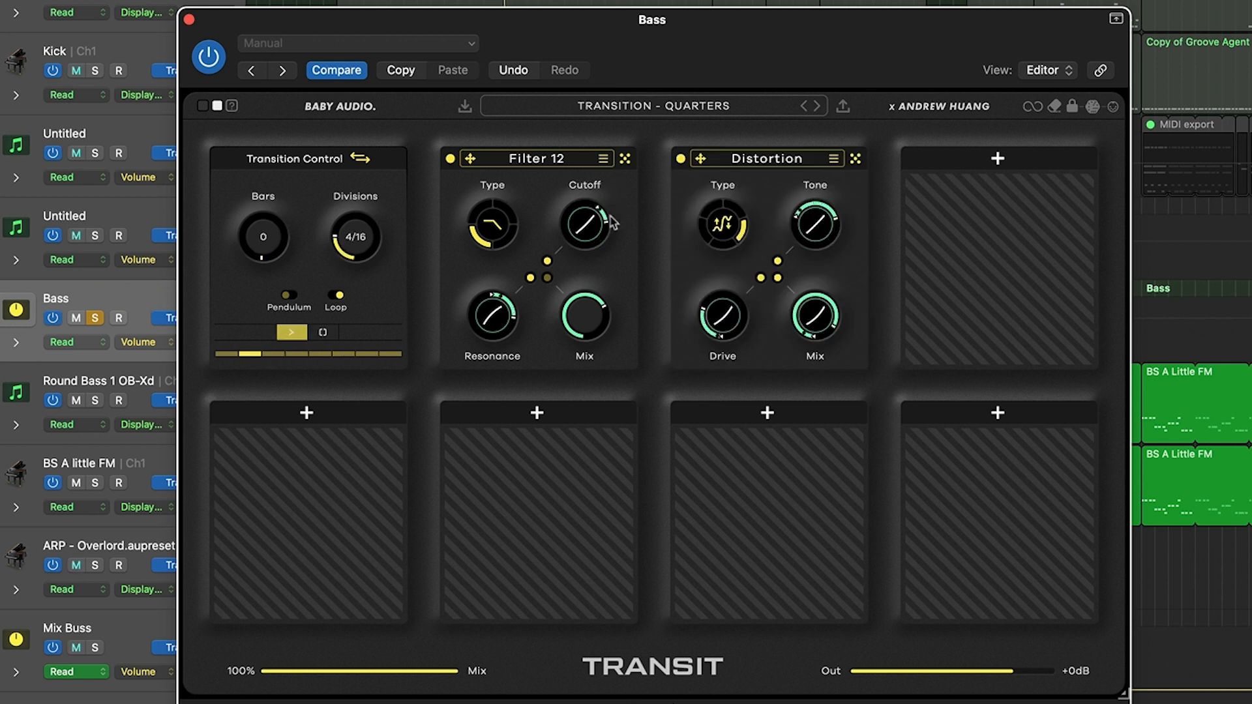
{"action": "mouse_move", "coordinate": [610, 218]}
{"action": "left_mouse_down"}
{"action": "mouse_move", "coordinate": [608, 240]}
{"action": "mouse_move", "coordinate": [621, 209]}
{"action": "left_mouse_up"}
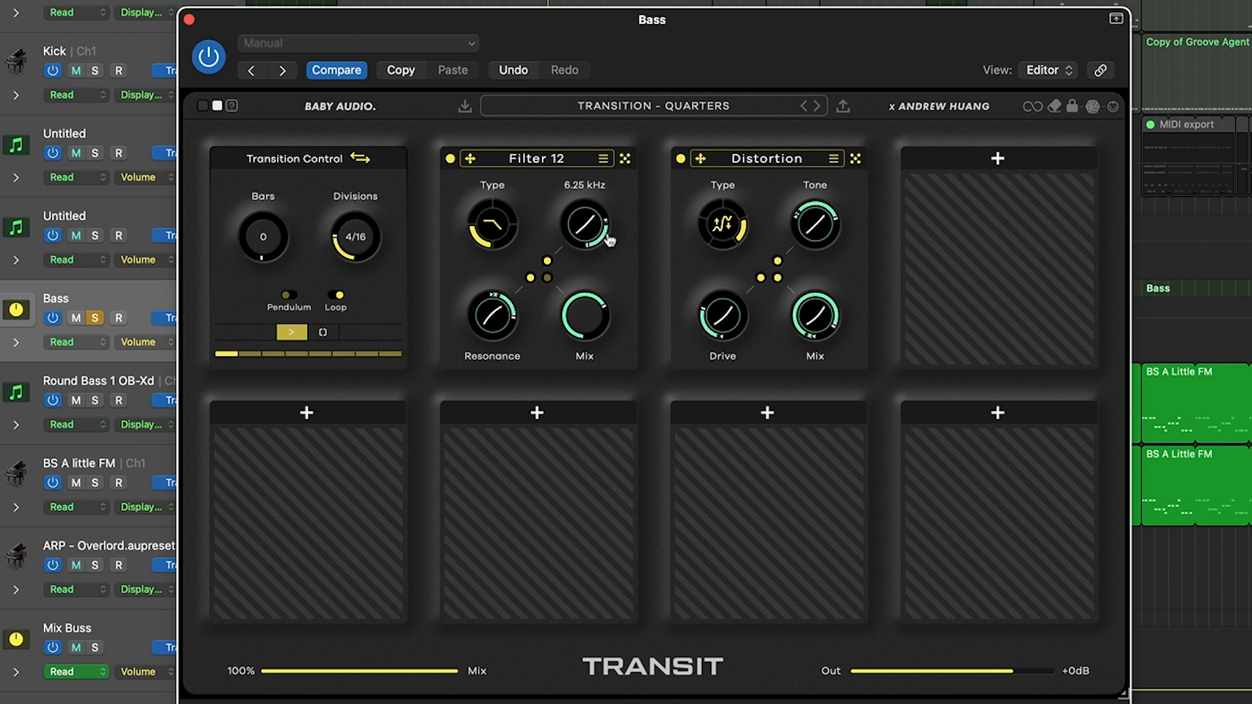
Step: Stop playback and add a Chorus module in the slot after Distortion
{"action": "key", "text": "space"}
{"action": "left_click", "coordinate": [997, 162]}
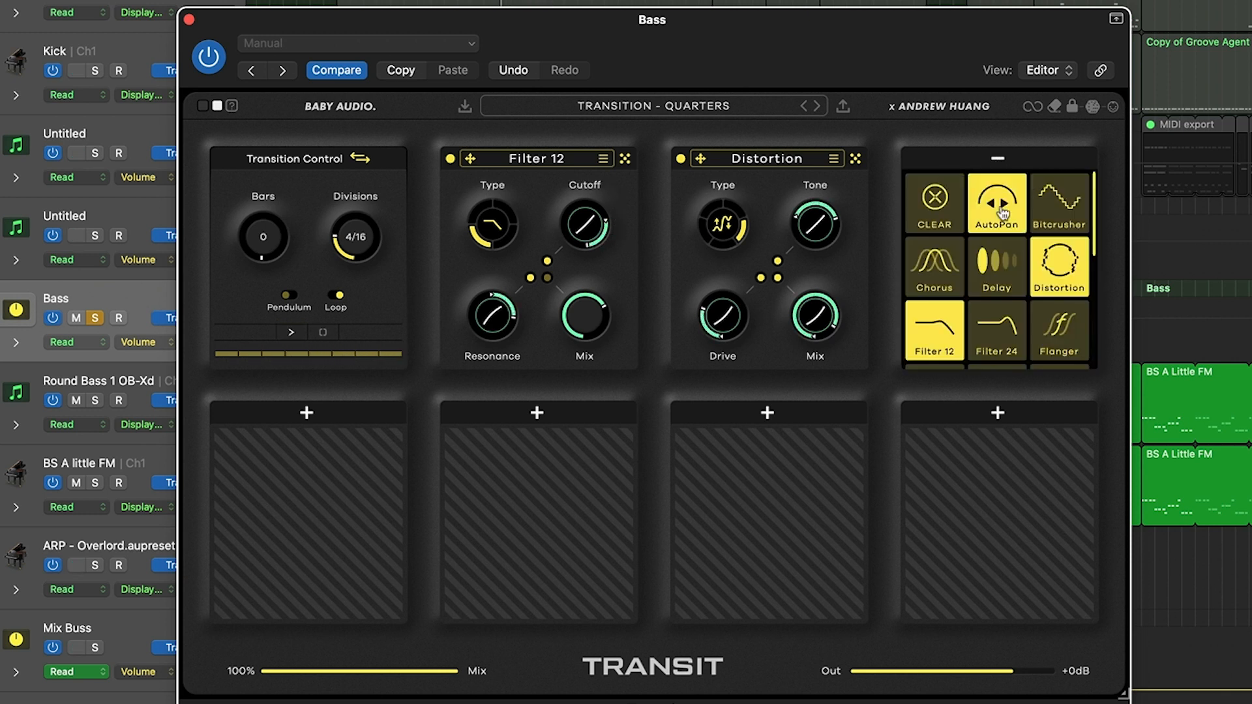
{"action": "left_click", "coordinate": [946, 267]}
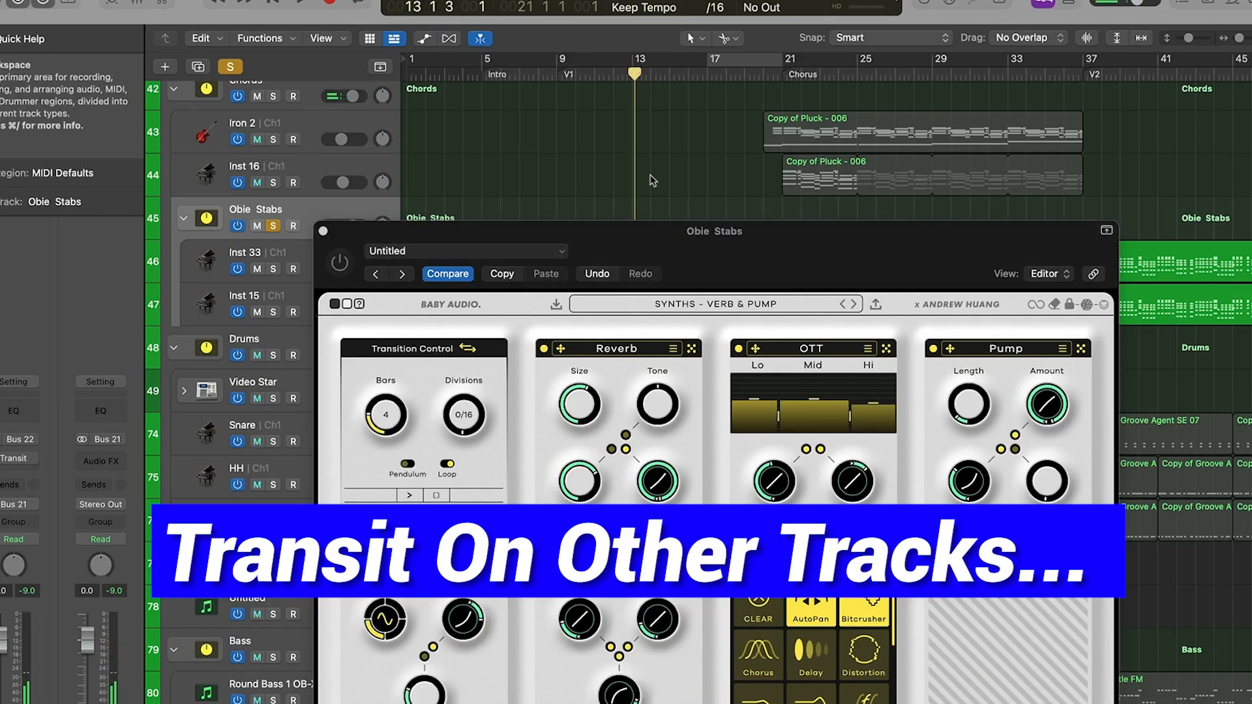
Step: Move the Obie Stabs Transit window down to uncover the track's regions and play the soloed stack
{"action": "left_click_drag", "start_coordinate": [699, 233], "coordinate": [678, 294]}
{"action": "scroll", "coordinate": [685, 189], "scroll_direction": "down", "scroll_amount": 1}
{"action": "key", "text": "space"}
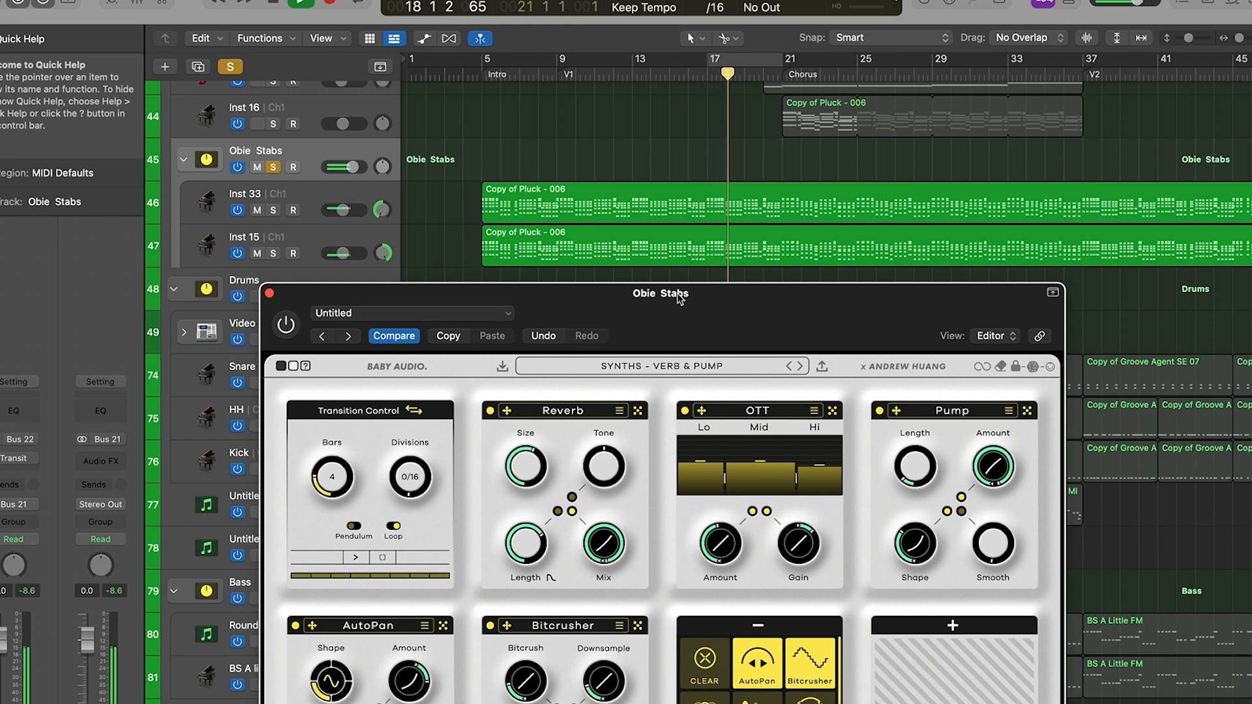
Step: Select the Inst 33 track, inspect its OneKnob Filter plug-in and close that plug-in's window
{"action": "left_click", "coordinate": [308, 195]}
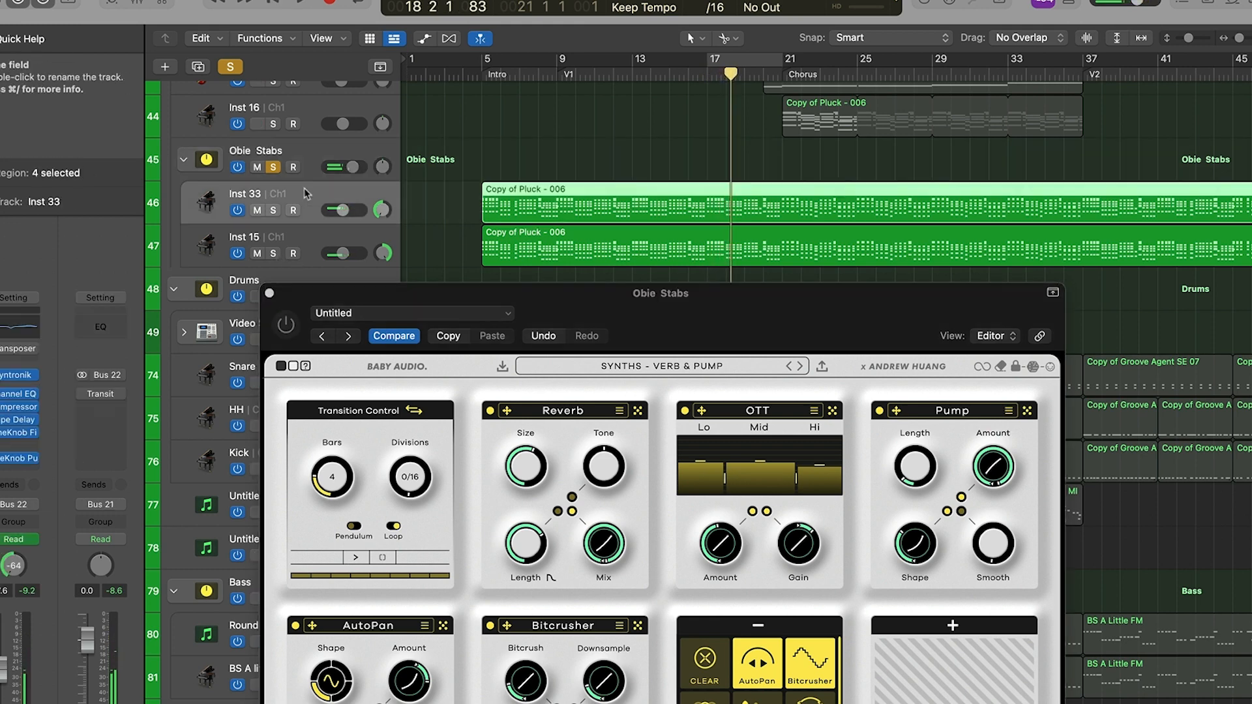
{"action": "left_click", "coordinate": [14, 434]}
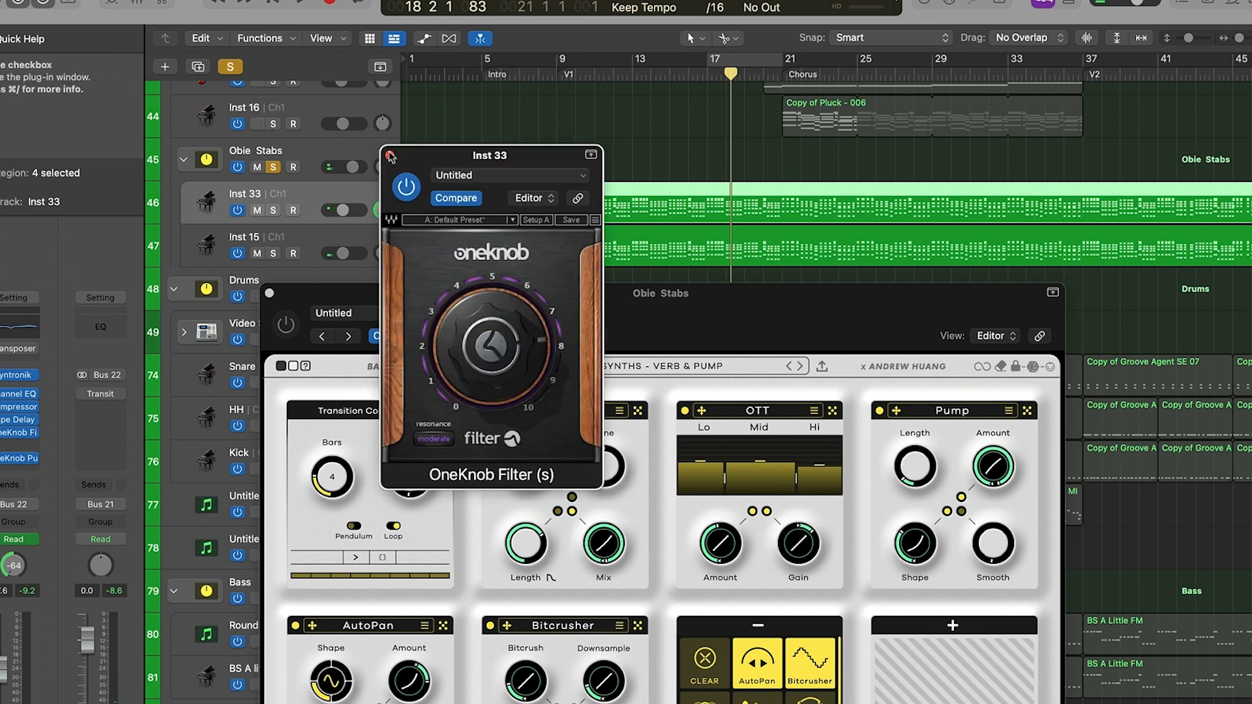
{"action": "left_click", "coordinate": [390, 157]}
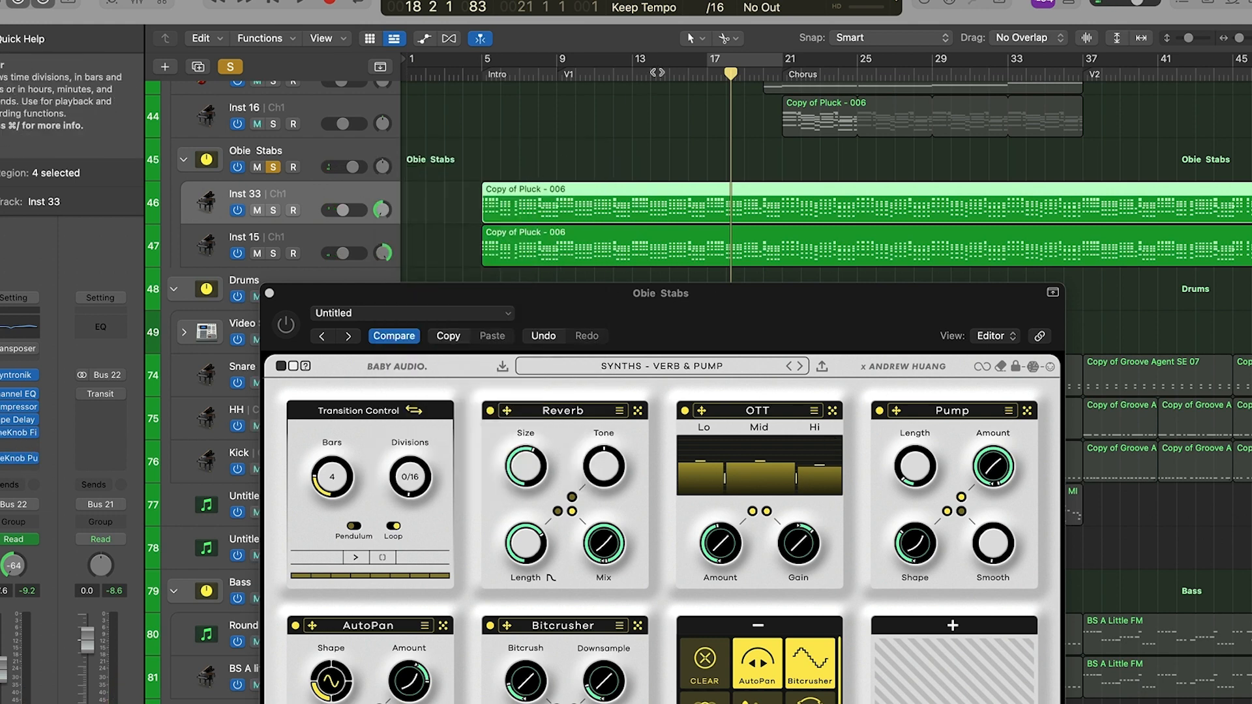
Step: Play the Obie Stabs with the automatic four-bar transition running up to the Chorus, and stop playback there
{"action": "left_click_drag", "start_coordinate": [662, 68], "coordinate": [691, 71]}
{"action": "key", "text": "space"}
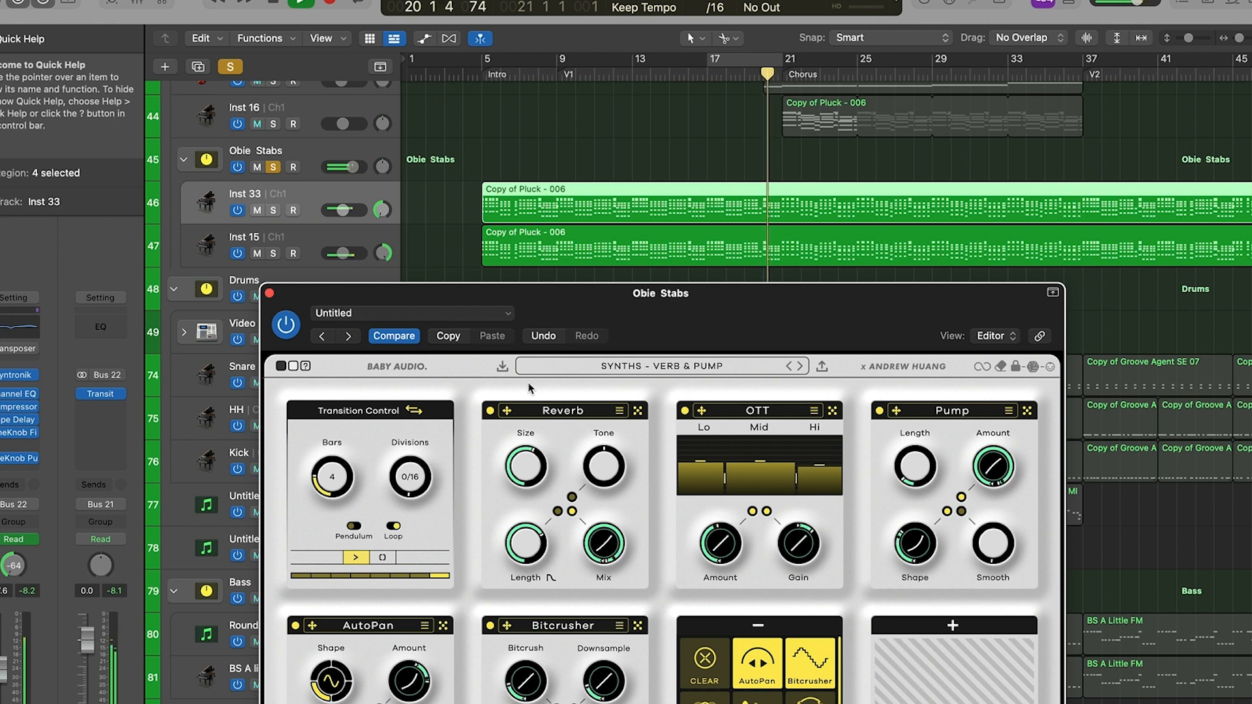
{"action": "key", "text": "space"}
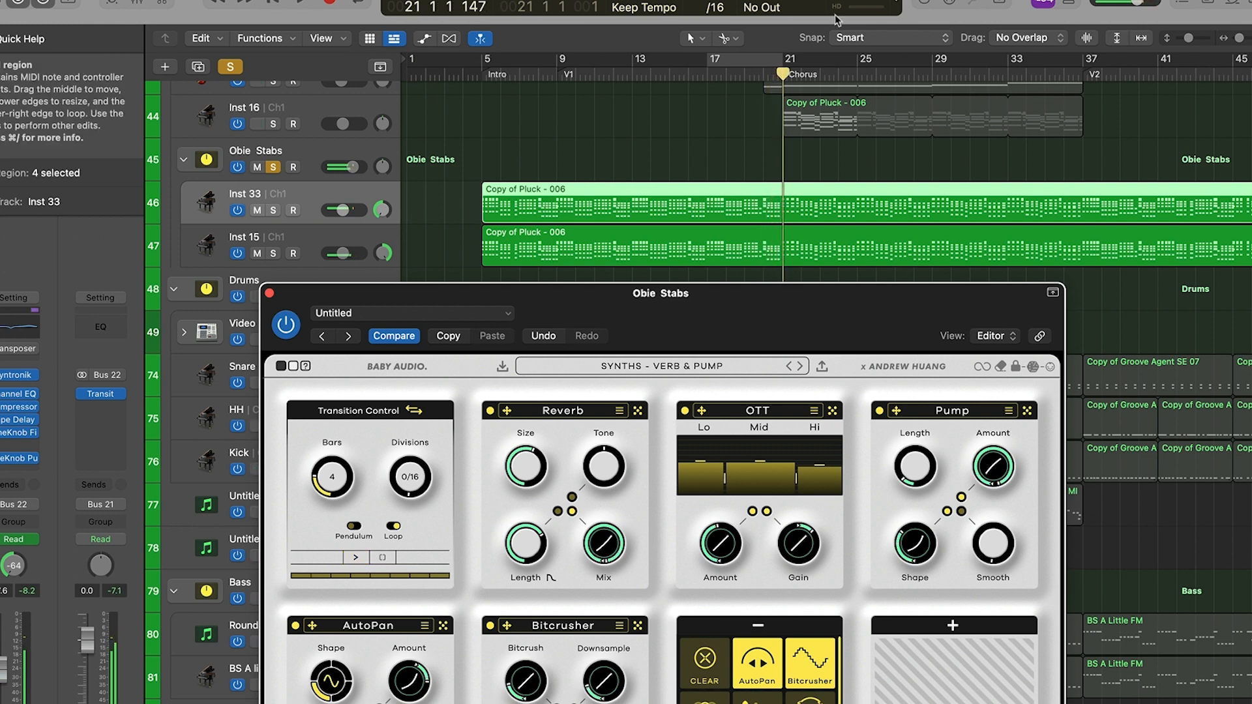
Step: Place the playhead at bar 18 and switch Transition Control to the manual knob, turned fully down
{"action": "scroll", "coordinate": [728, 74], "scroll_direction": "right", "scroll_amount": 2}
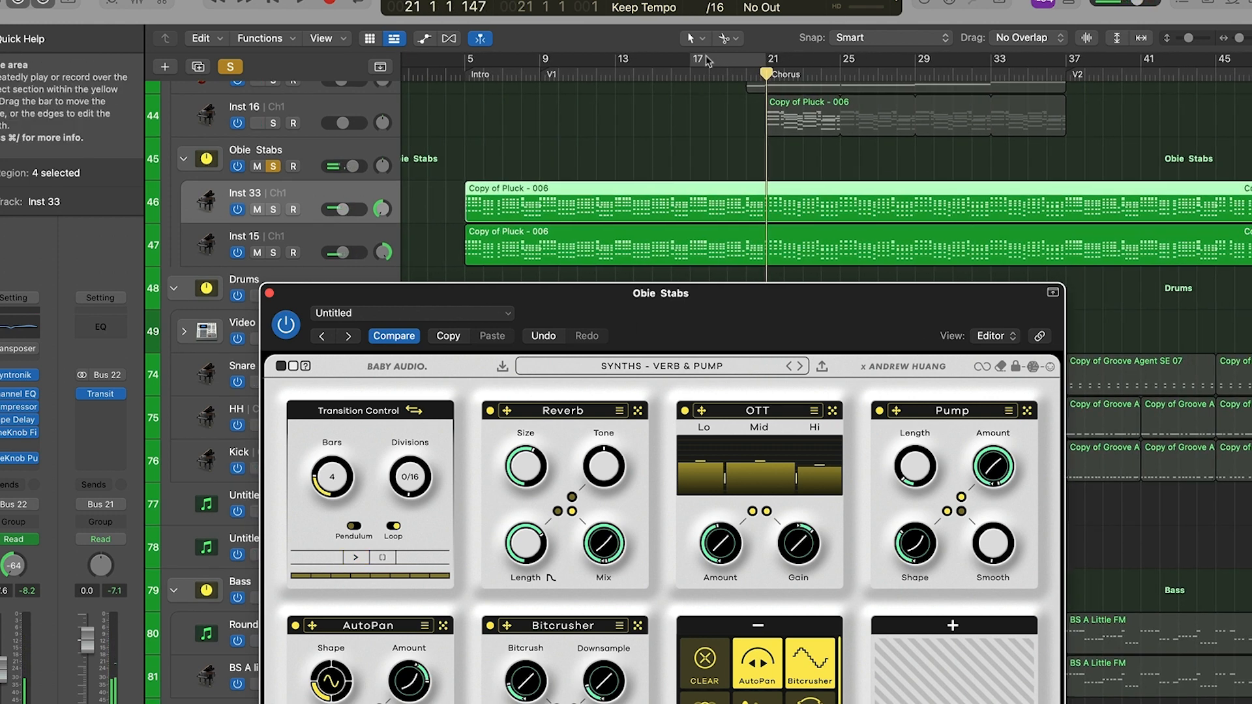
{"action": "left_click", "coordinate": [711, 74]}
{"action": "mouse_move", "coordinate": [714, 76]}
{"action": "left_mouse_down"}
{"action": "mouse_move", "coordinate": [786, 73]}
{"action": "mouse_move", "coordinate": [653, 71]}
{"action": "mouse_move", "coordinate": [727, 73]}
{"action": "left_mouse_up"}
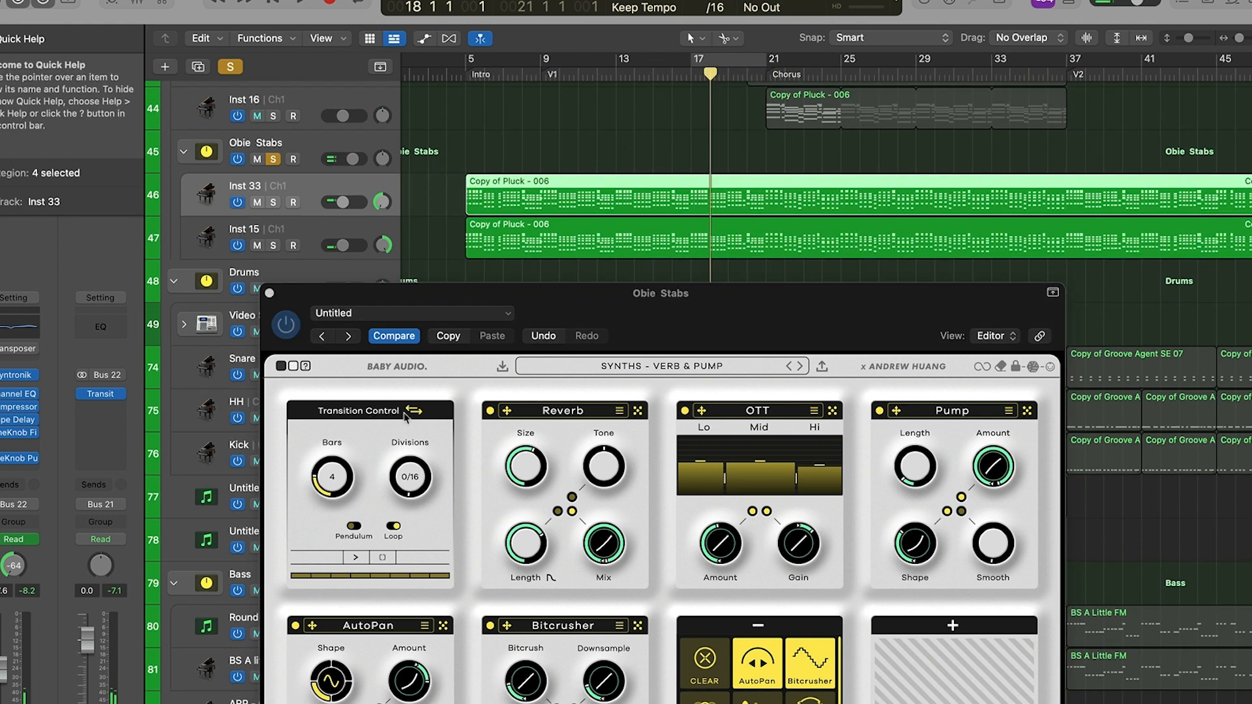
{"action": "left_click", "coordinate": [414, 411]}
{"action": "key", "text": "space"}
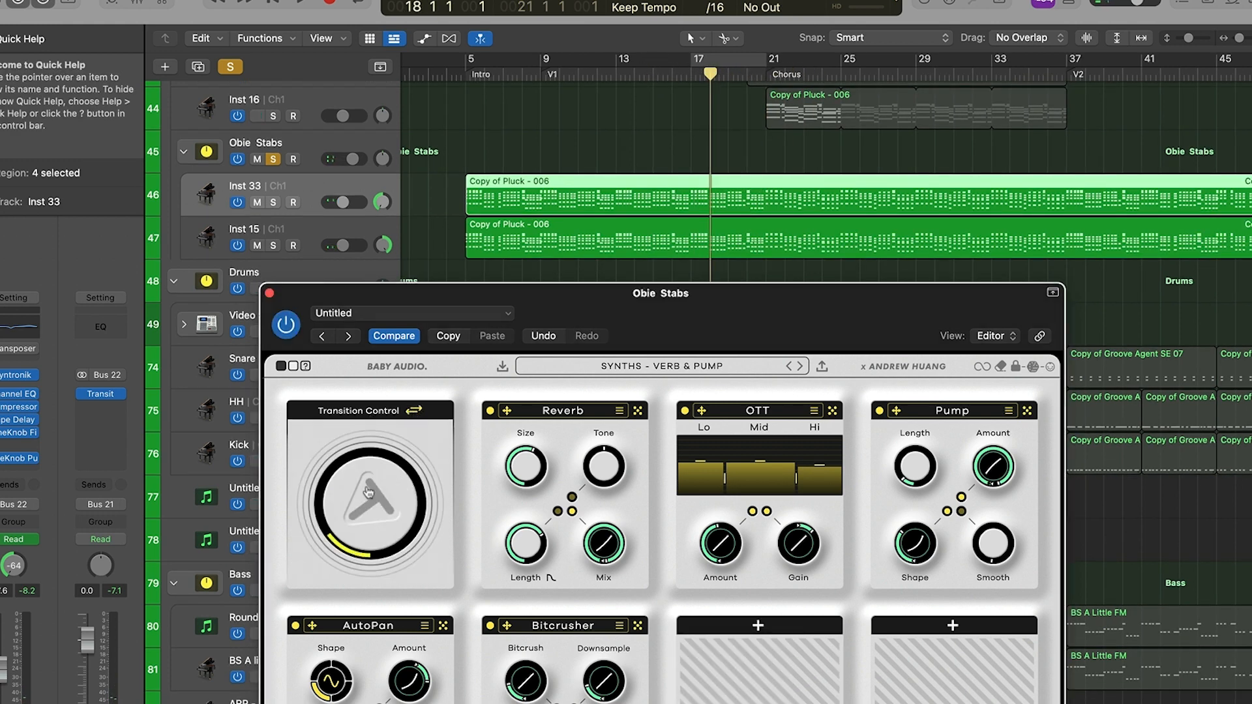
{"action": "left_click_drag", "start_coordinate": [369, 493], "coordinate": [370, 568]}
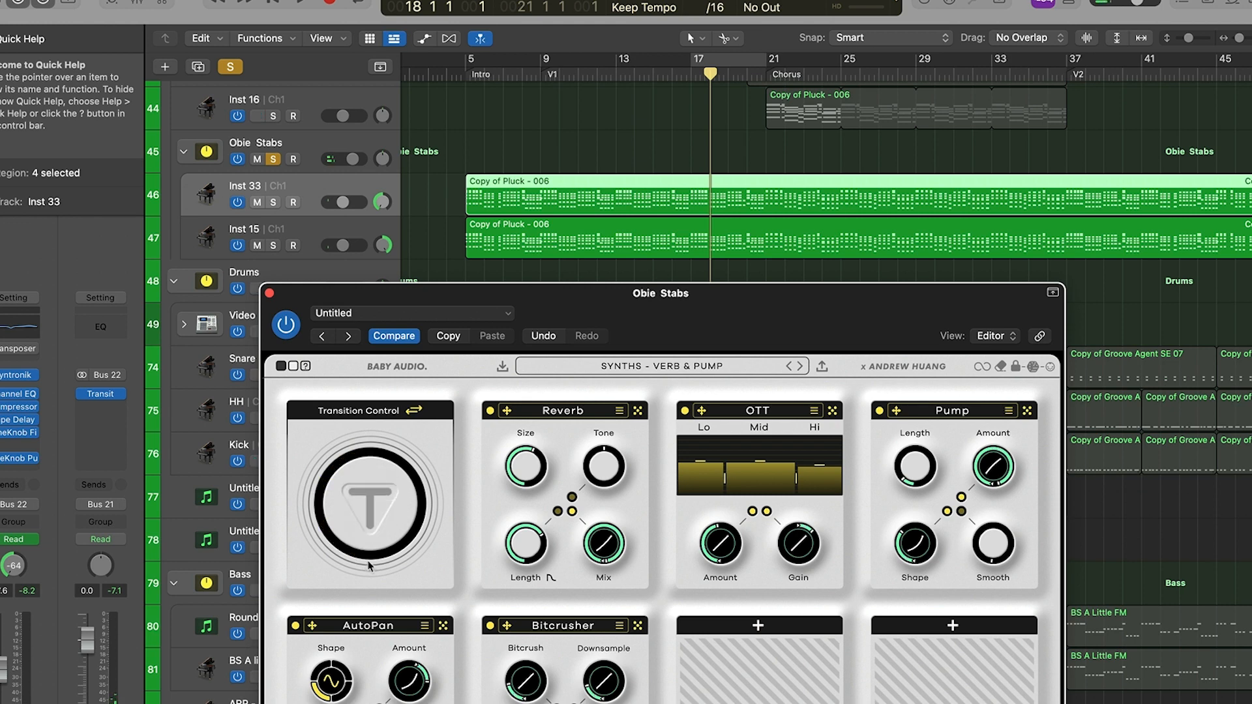
Step: Play the Obie Stabs from bar 17 into the Chorus while sweeping the main transition knob by hand
{"action": "left_click", "coordinate": [685, 80]}
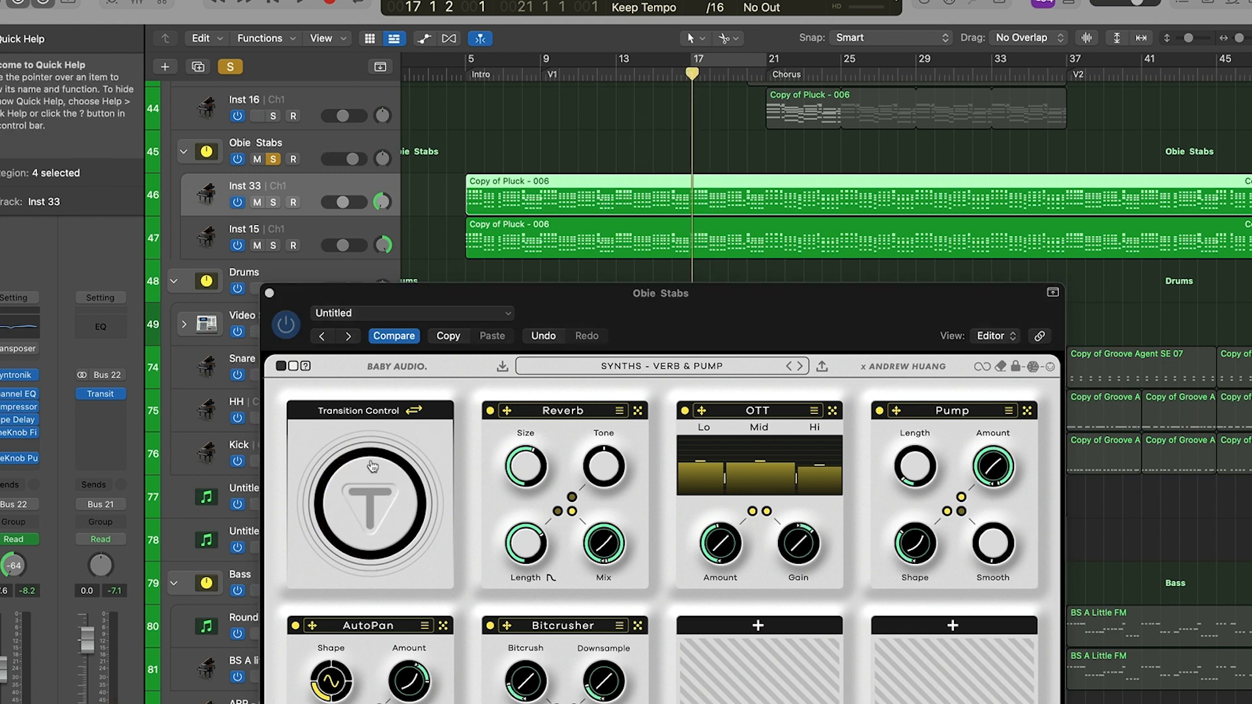
{"action": "key", "text": "space"}
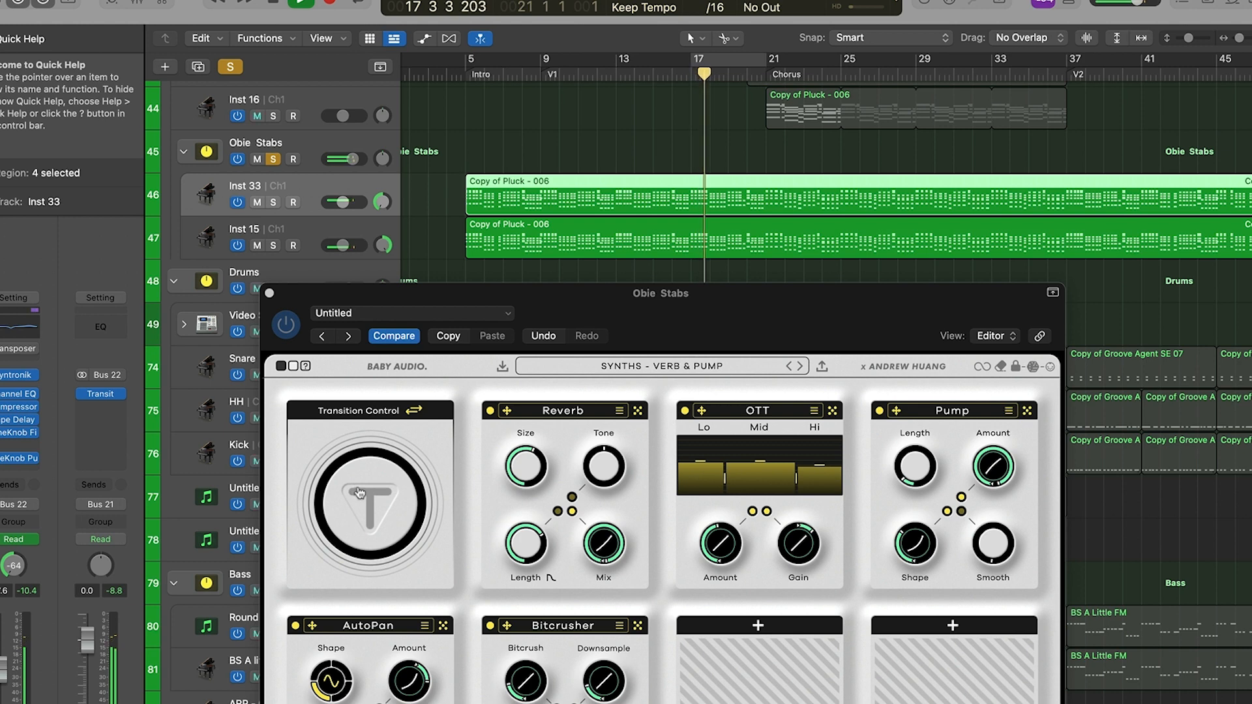
{"action": "left_click_drag", "start_coordinate": [359, 494], "coordinate": [344, 397]}
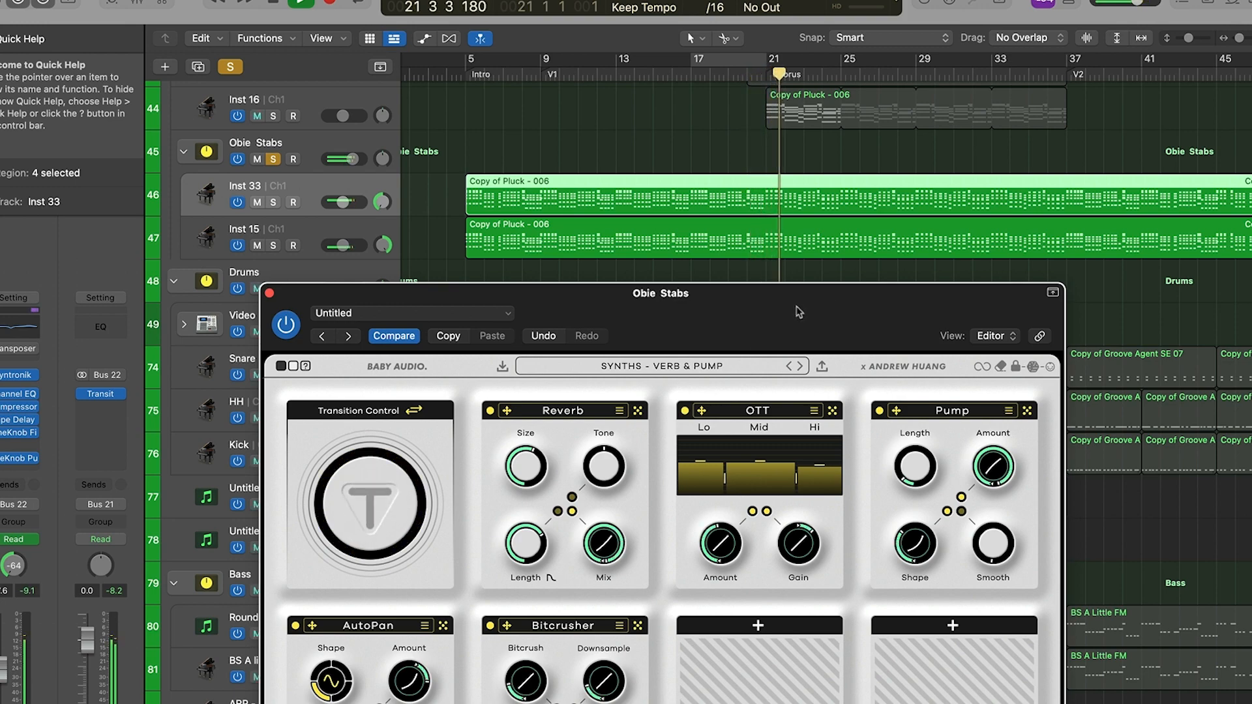
Step: Load the Andrew Huang preset Distortion - Captain Crunch in the Obie Stabs Transit plug-in
{"action": "left_click_drag", "start_coordinate": [799, 312], "coordinate": [595, 83]}
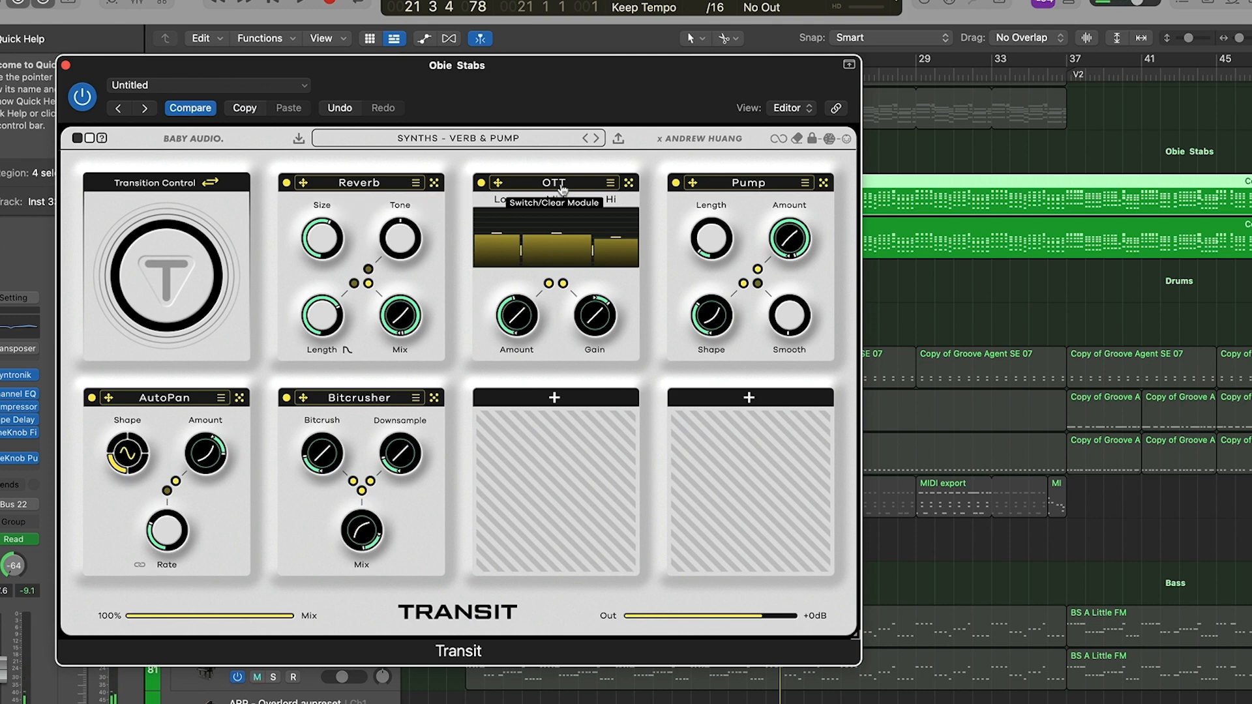
{"action": "scroll", "coordinate": [521, 214], "scroll_direction": "down", "scroll_amount": 5}
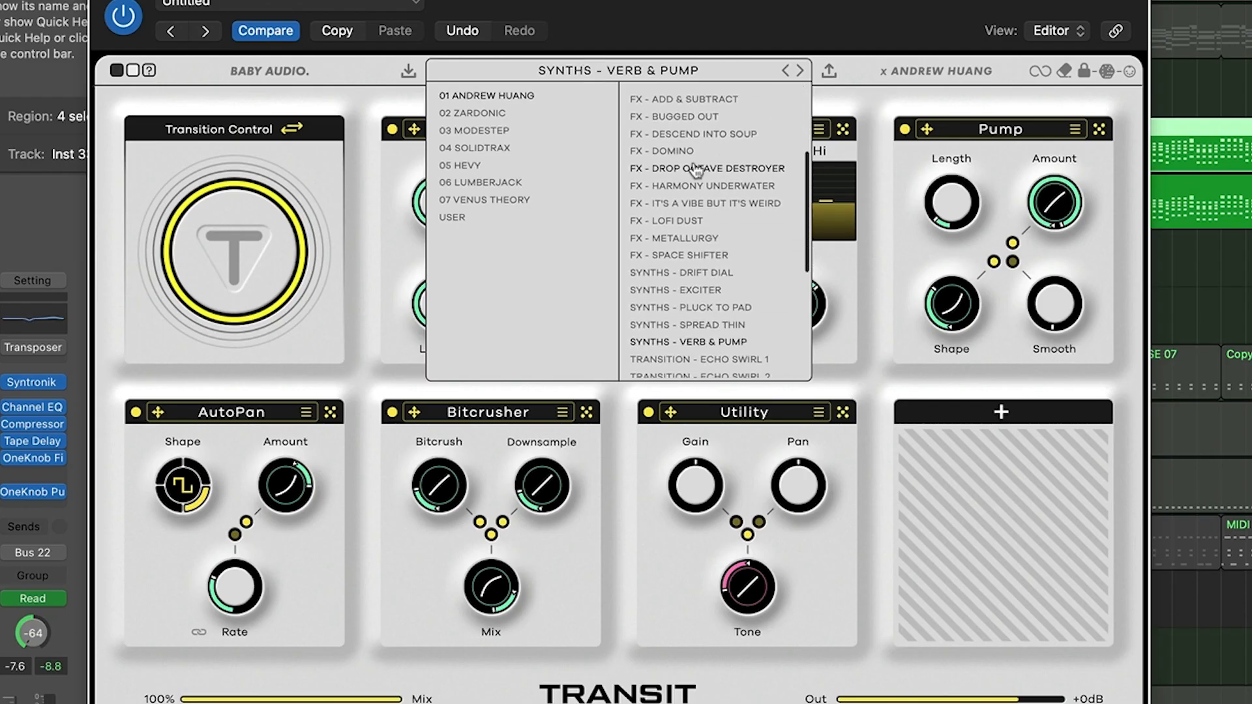
{"action": "scroll", "coordinate": [521, 214], "scroll_direction": "up", "scroll_amount": 5}
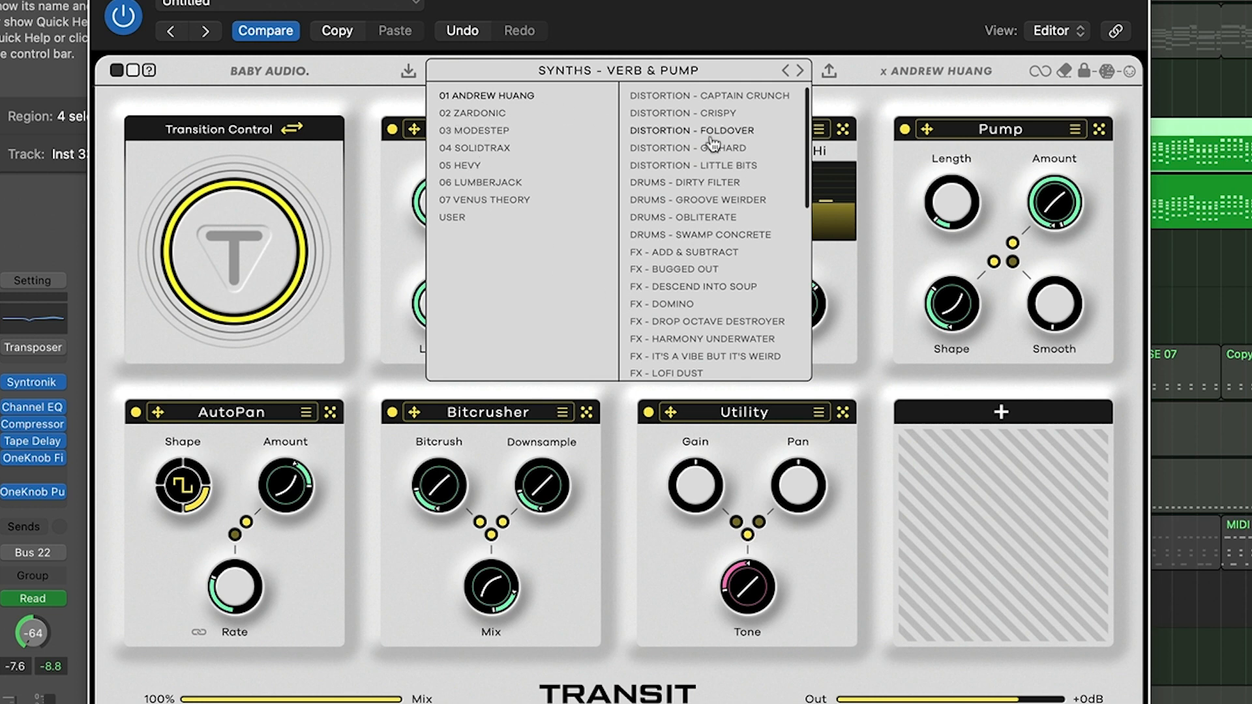
{"action": "left_click", "coordinate": [734, 98]}
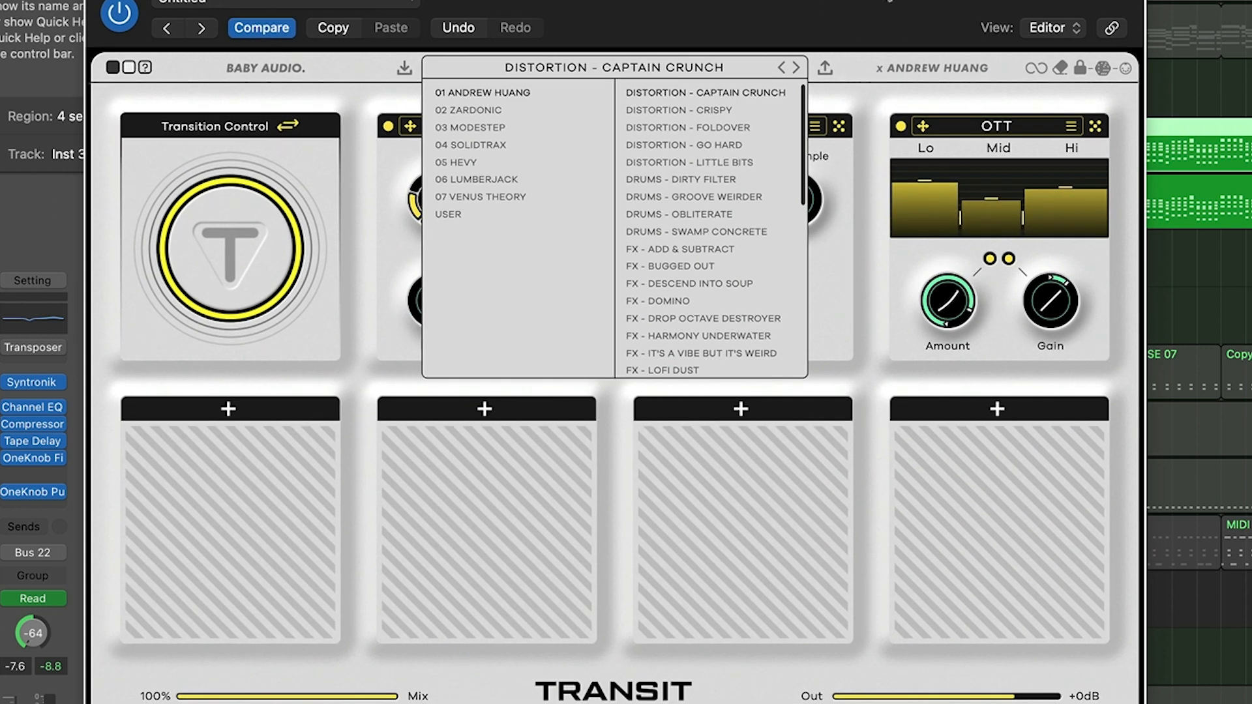
{"action": "left_click", "coordinate": [866, 385]}
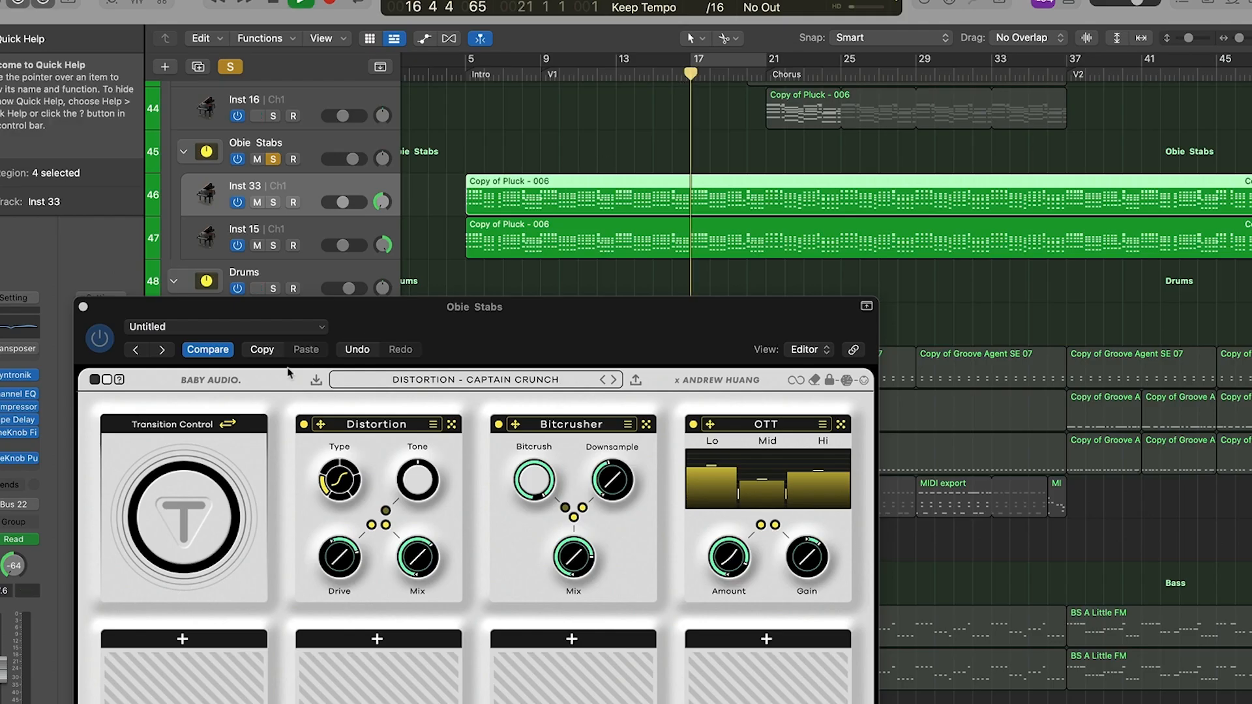
Step: Play the Obie Stabs from bar 17 into the Chorus while sweeping the transition knob up by hand, and return it fully down
{"action": "left_click_drag", "start_coordinate": [184, 521], "coordinate": [189, 449]}
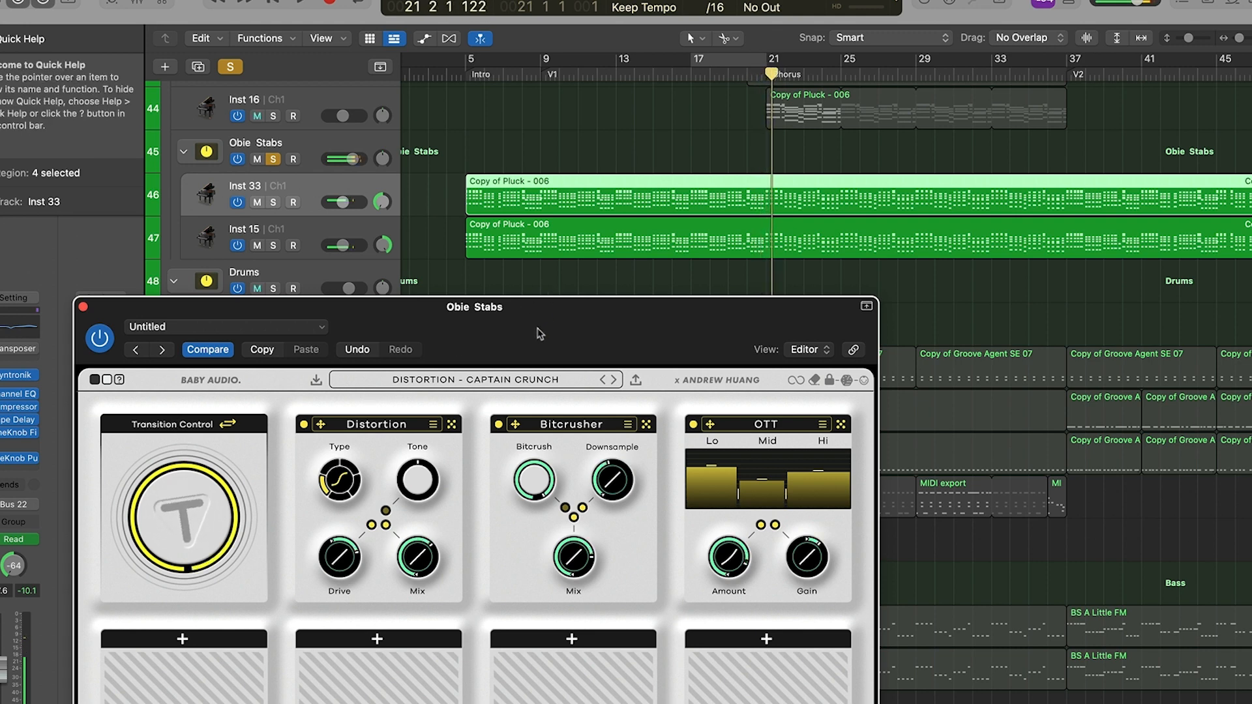
{"action": "left_click_drag", "start_coordinate": [540, 333], "coordinate": [561, 120]}
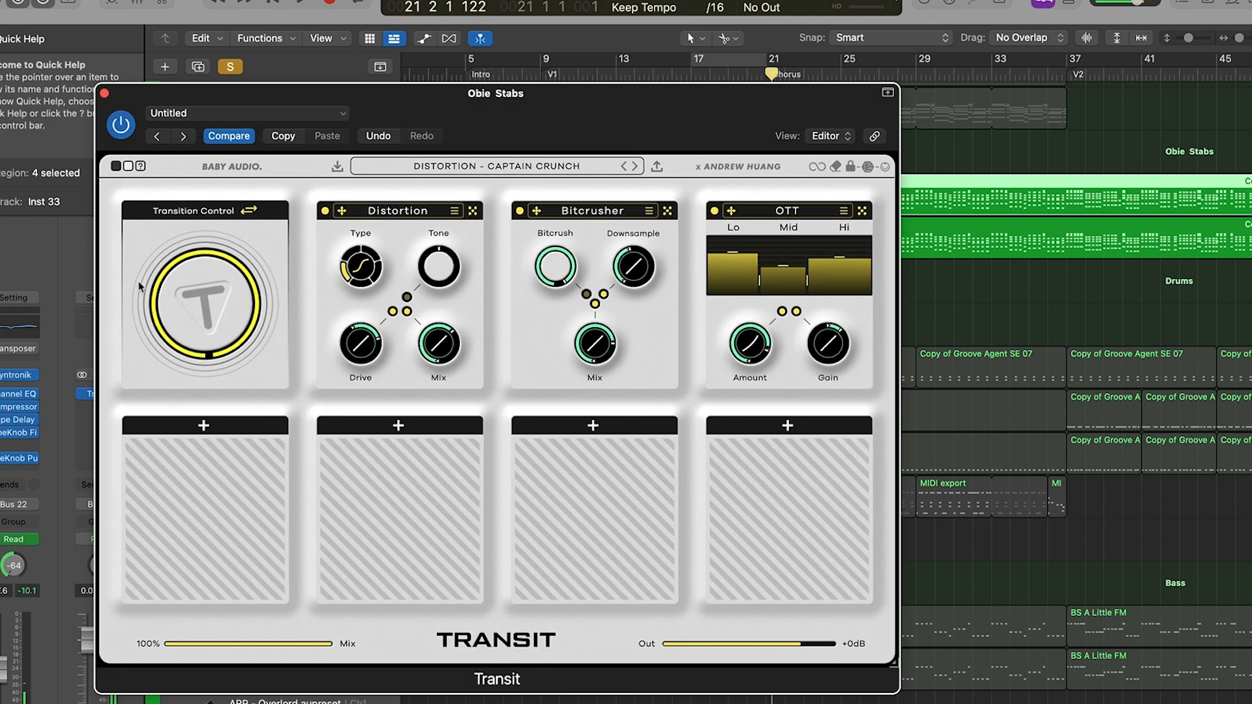
{"action": "left_click_drag", "start_coordinate": [180, 285], "coordinate": [202, 425]}
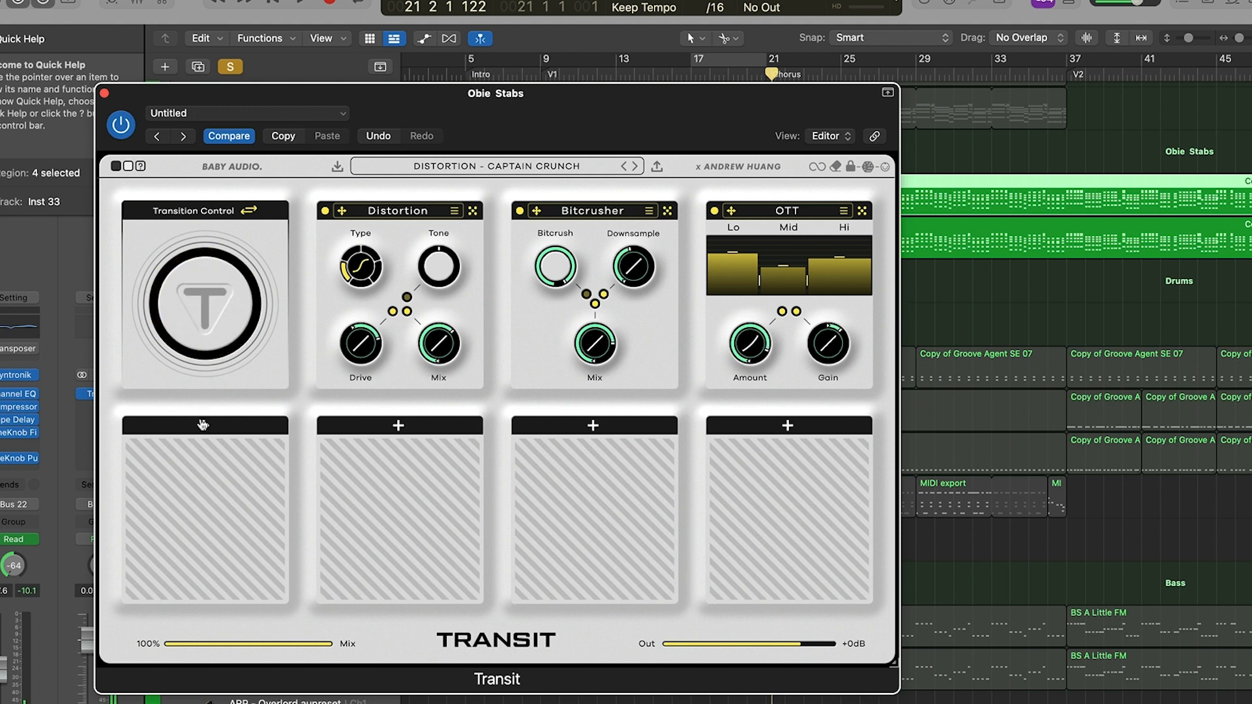
Step: Switch Transition Control to the synced four-bar mode and turn on the cycle range from bar 17 to 21
{"action": "left_click", "coordinate": [248, 211]}
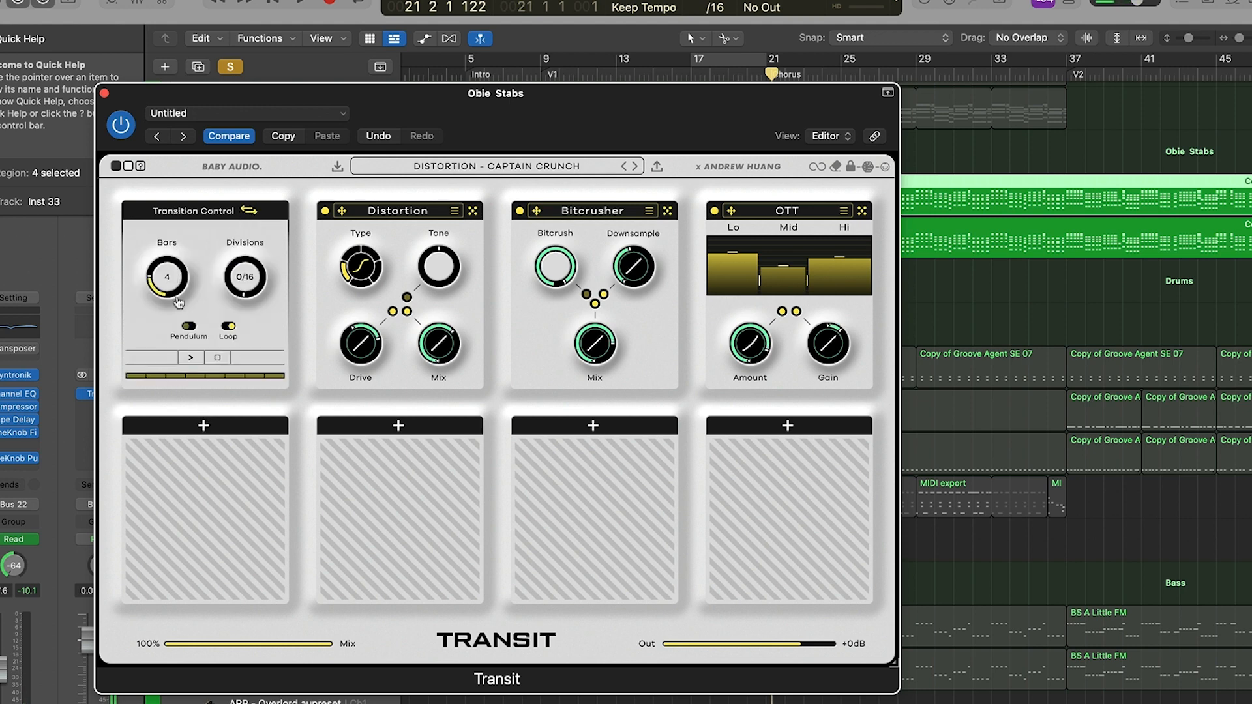
{"action": "left_click", "coordinate": [681, 76]}
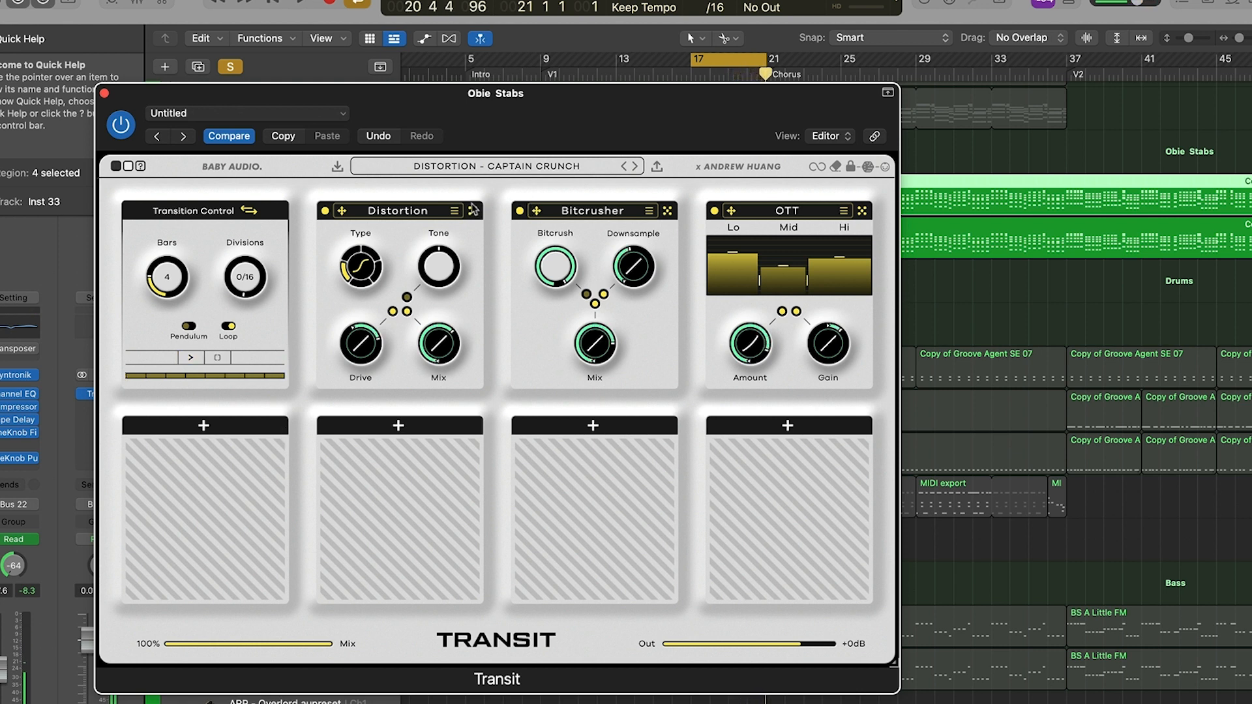
Step: Load the Andrew Huang preset Synths - Pluck to Pad on the Obie Stabs
{"action": "left_click", "coordinate": [504, 167]}
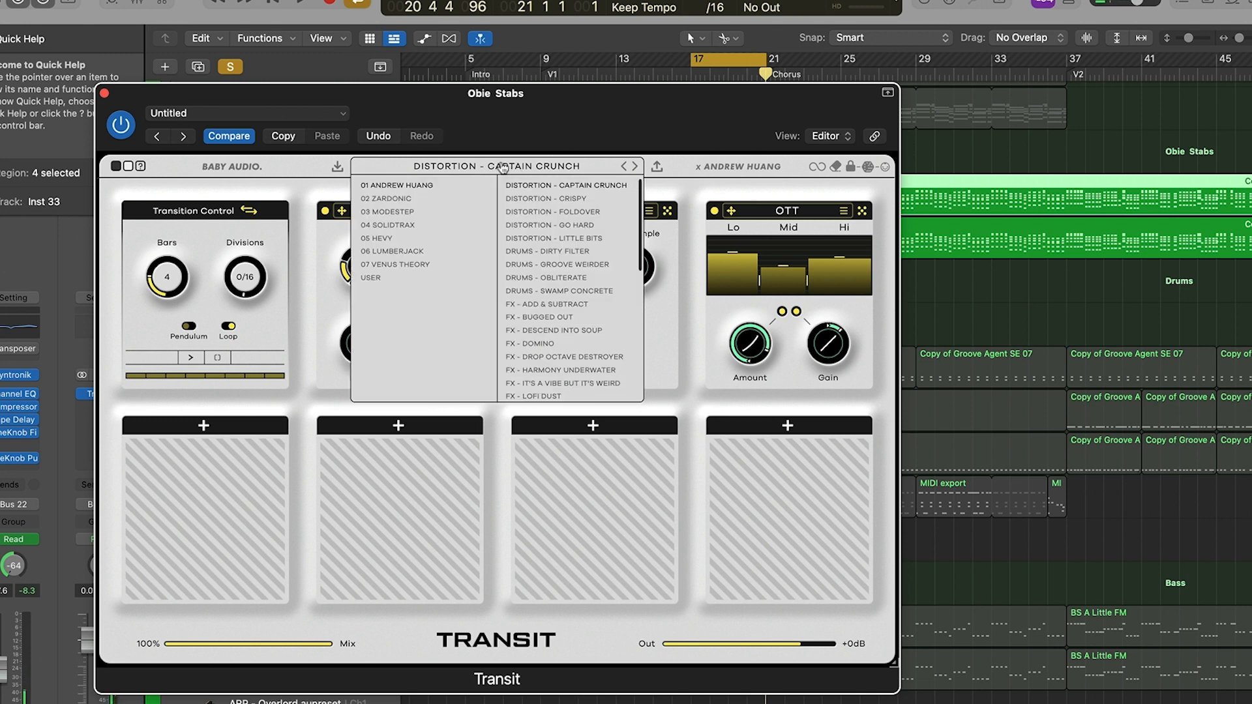
{"action": "scroll", "coordinate": [578, 241], "scroll_direction": "down", "scroll_amount": 6}
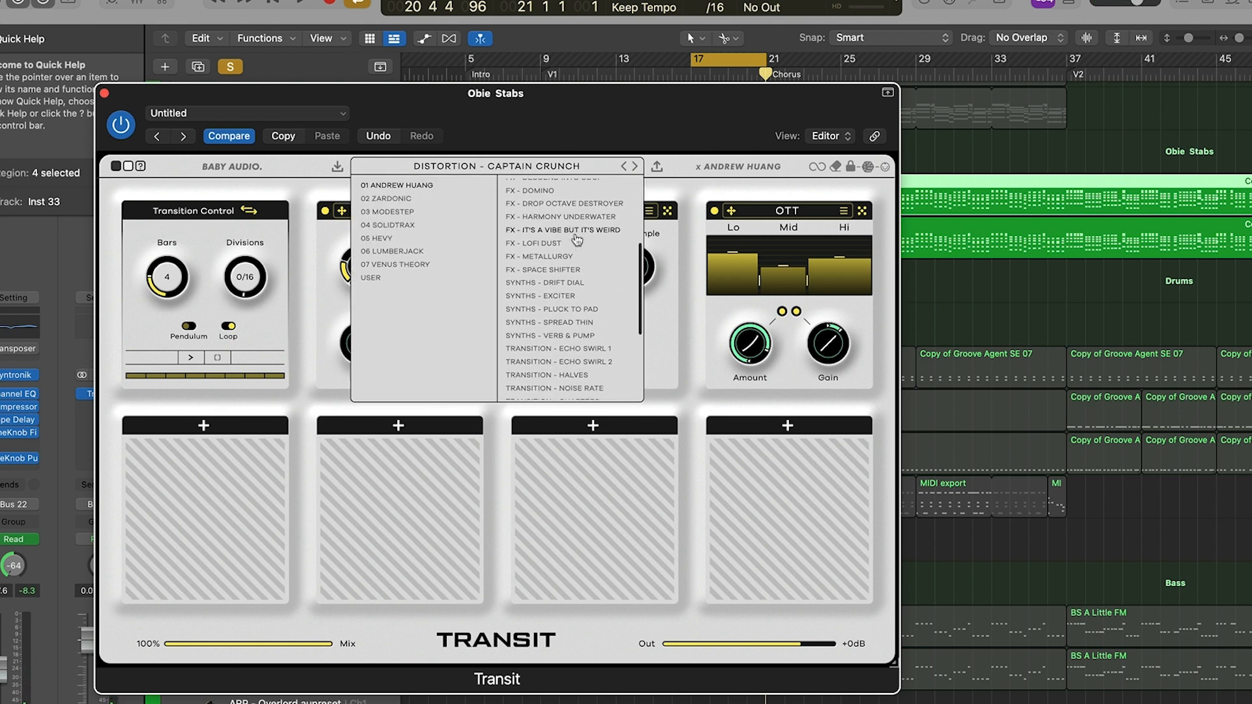
{"action": "scroll", "coordinate": [576, 240], "scroll_direction": "down", "scroll_amount": 2}
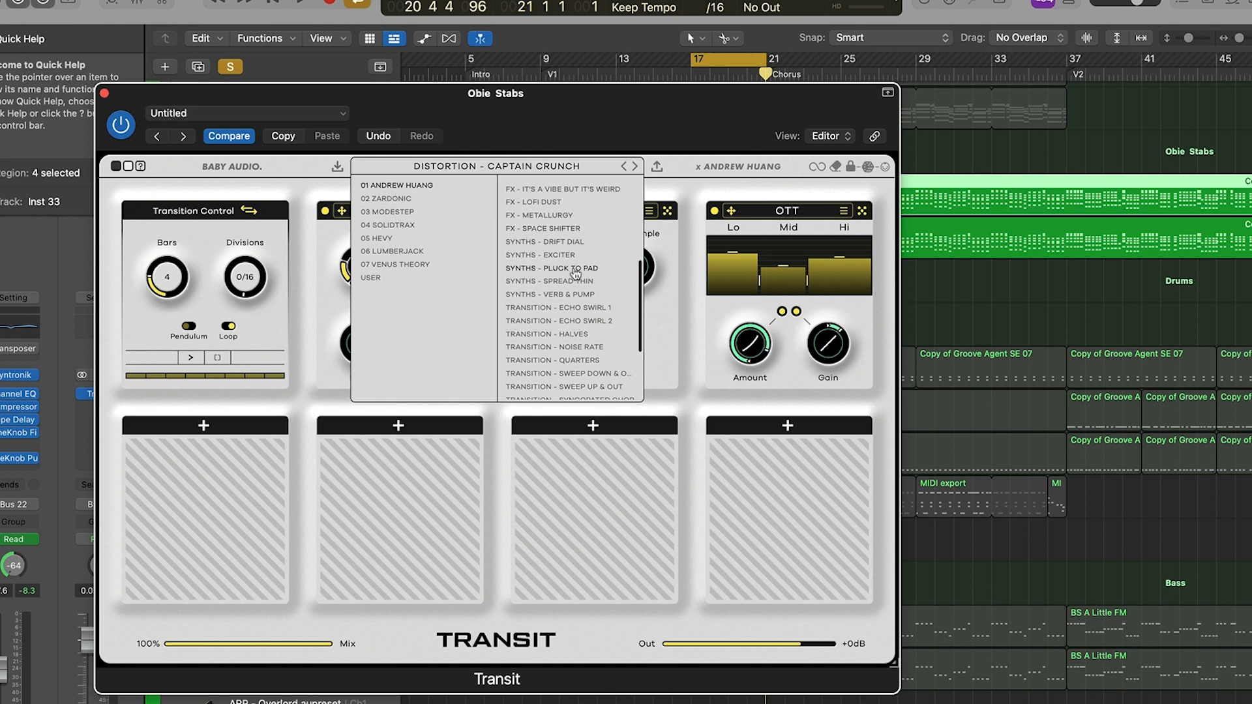
{"action": "left_click", "coordinate": [574, 270]}
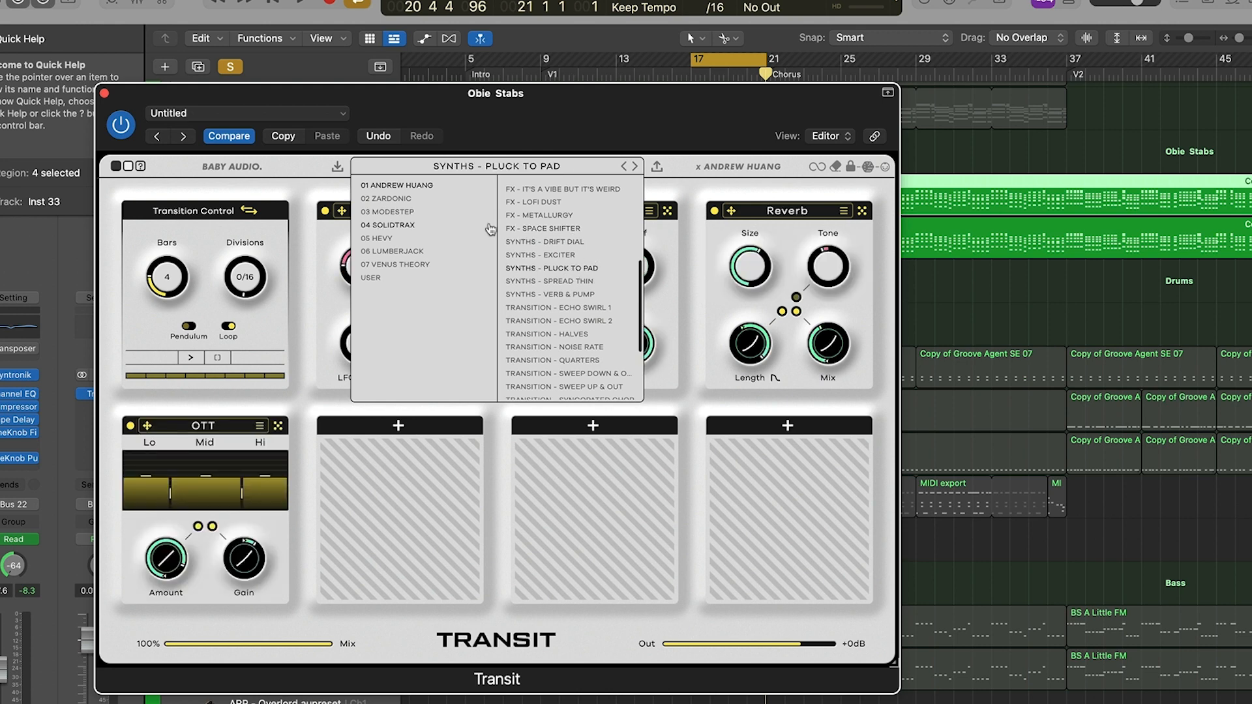
{"action": "left_click", "coordinate": [584, 124]}
Step: Loop bars 17 to 21 with Transition Control set to manual, sweeping the transition knob fully up by hand, and stop playback
{"action": "key", "text": "space"}
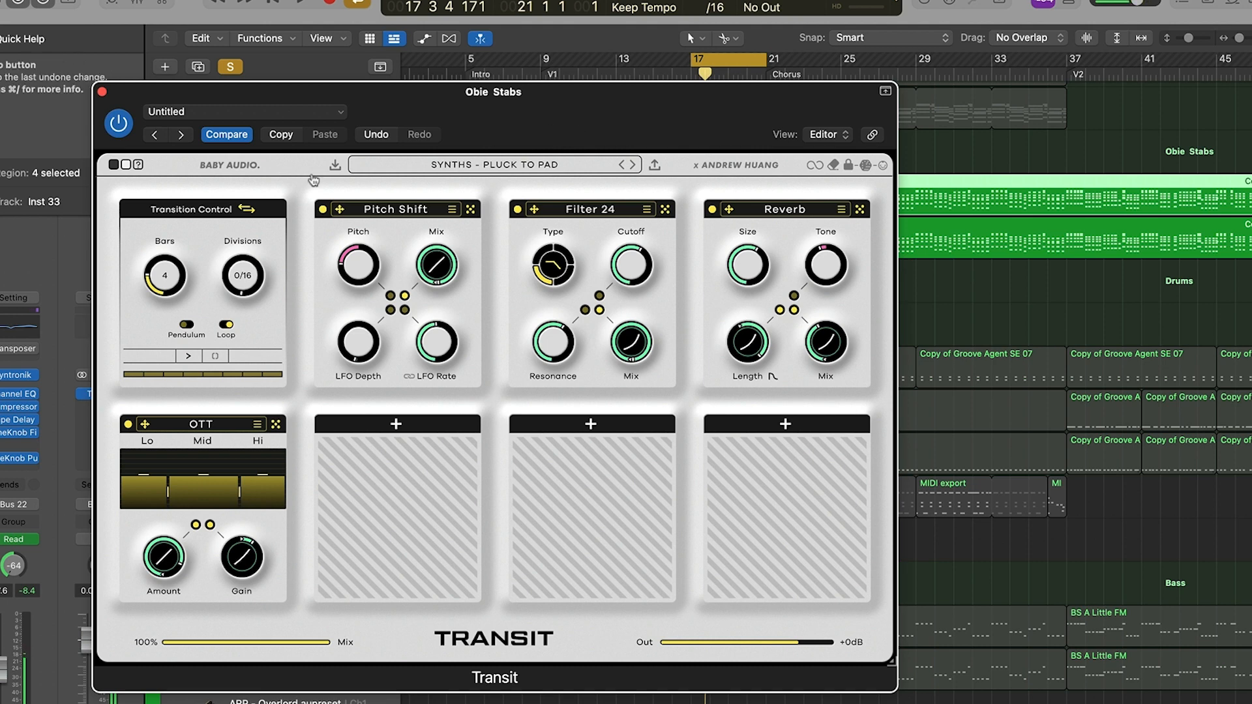
{"action": "mouse_move", "coordinate": [236, 316]}
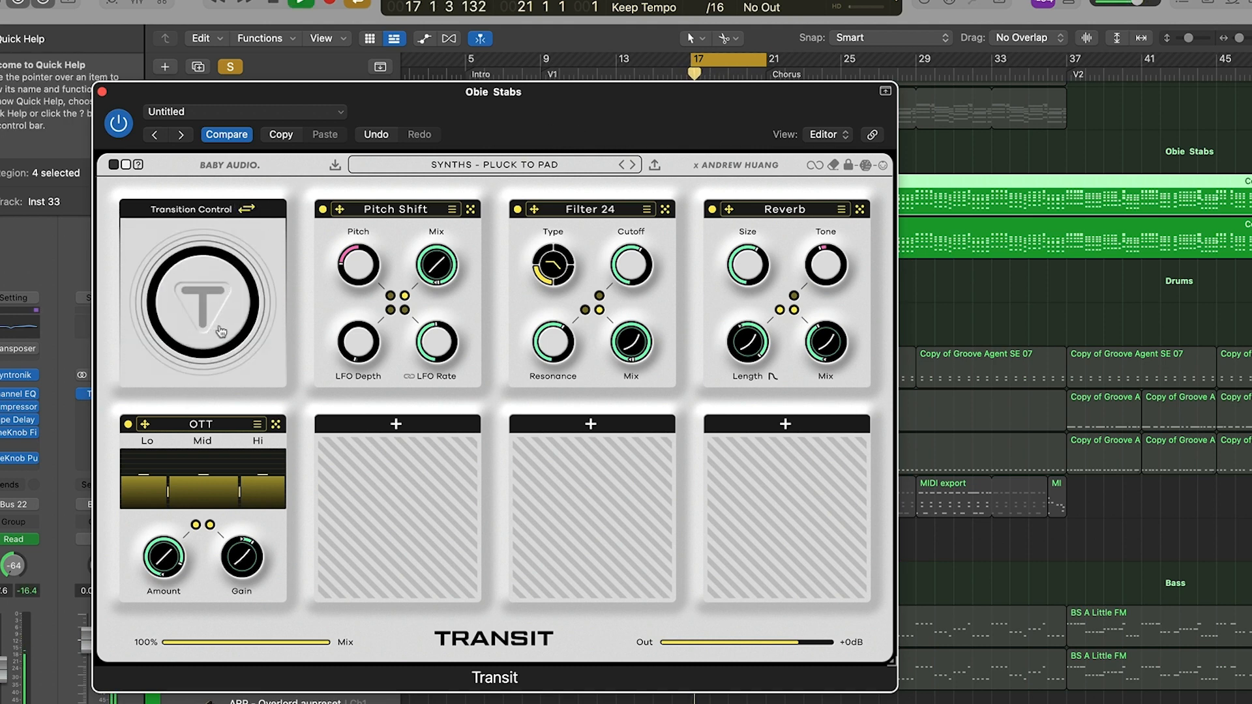
{"action": "left_click_drag", "start_coordinate": [212, 333], "coordinate": [174, 204]}
{"action": "key", "text": "space"}
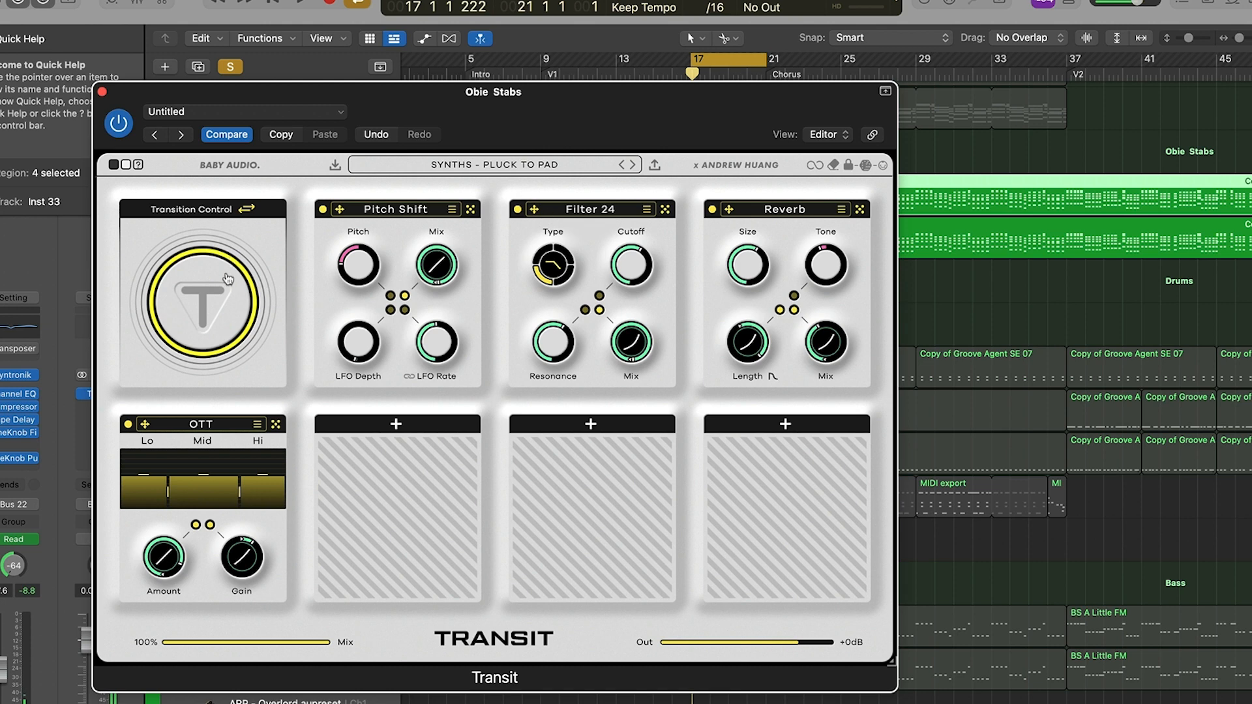
Step: Load the Transition - The Classic preset and switch the Transit interface to its dark theme
{"action": "left_click", "coordinate": [480, 166]}
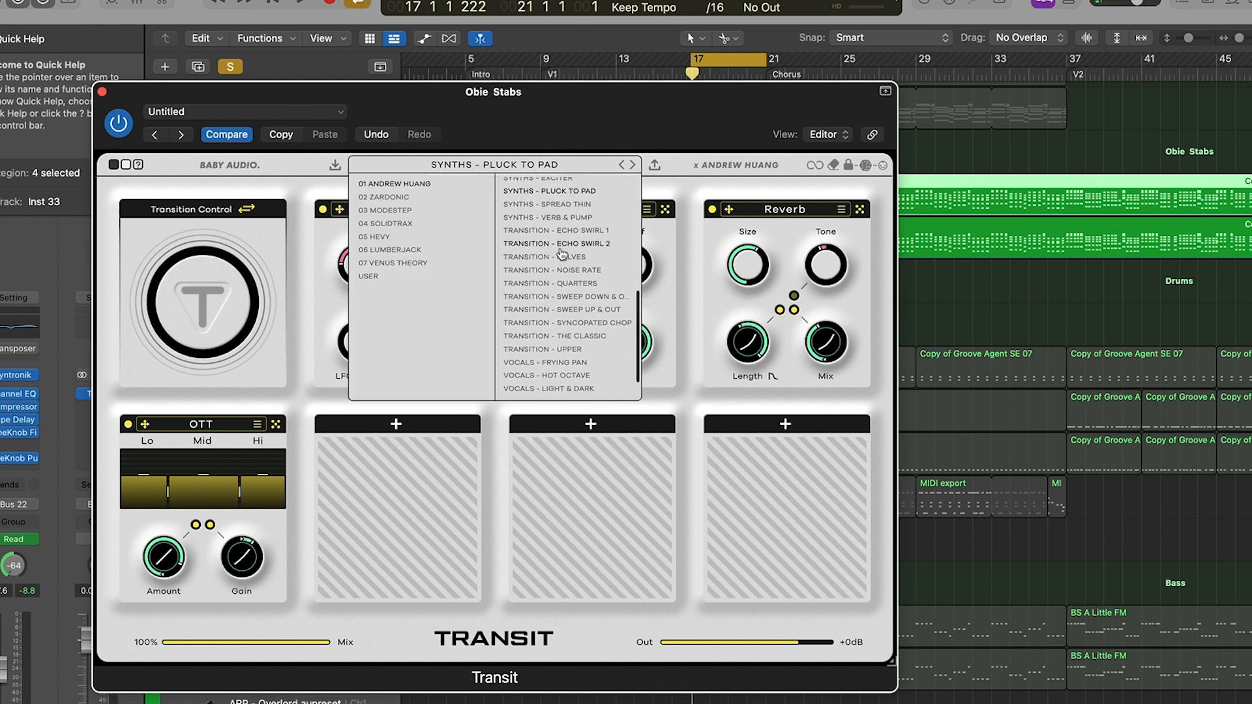
{"action": "scroll", "coordinate": [568, 259], "scroll_direction": "down", "scroll_amount": 3}
{"action": "scroll", "coordinate": [569, 259], "scroll_direction": "down", "scroll_amount": 1}
{"action": "left_click", "coordinate": [576, 305]}
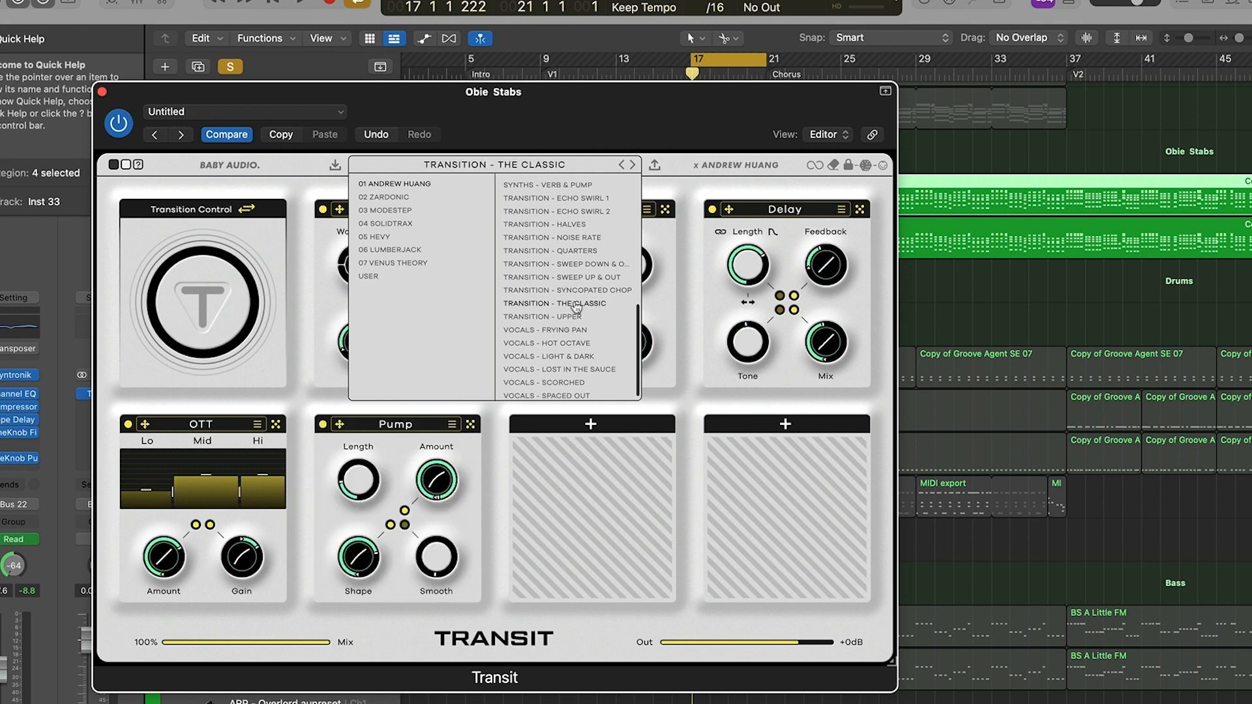
{"action": "left_click", "coordinate": [283, 165]}
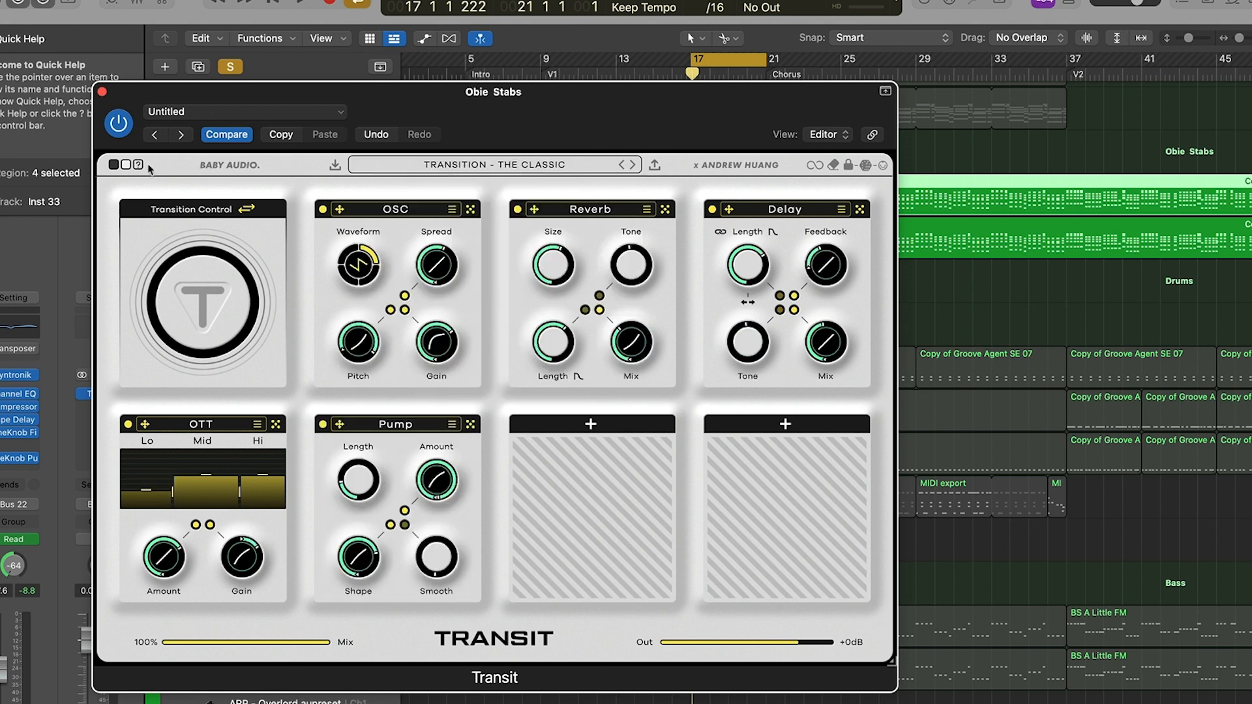
{"action": "left_click", "coordinate": [115, 165]}
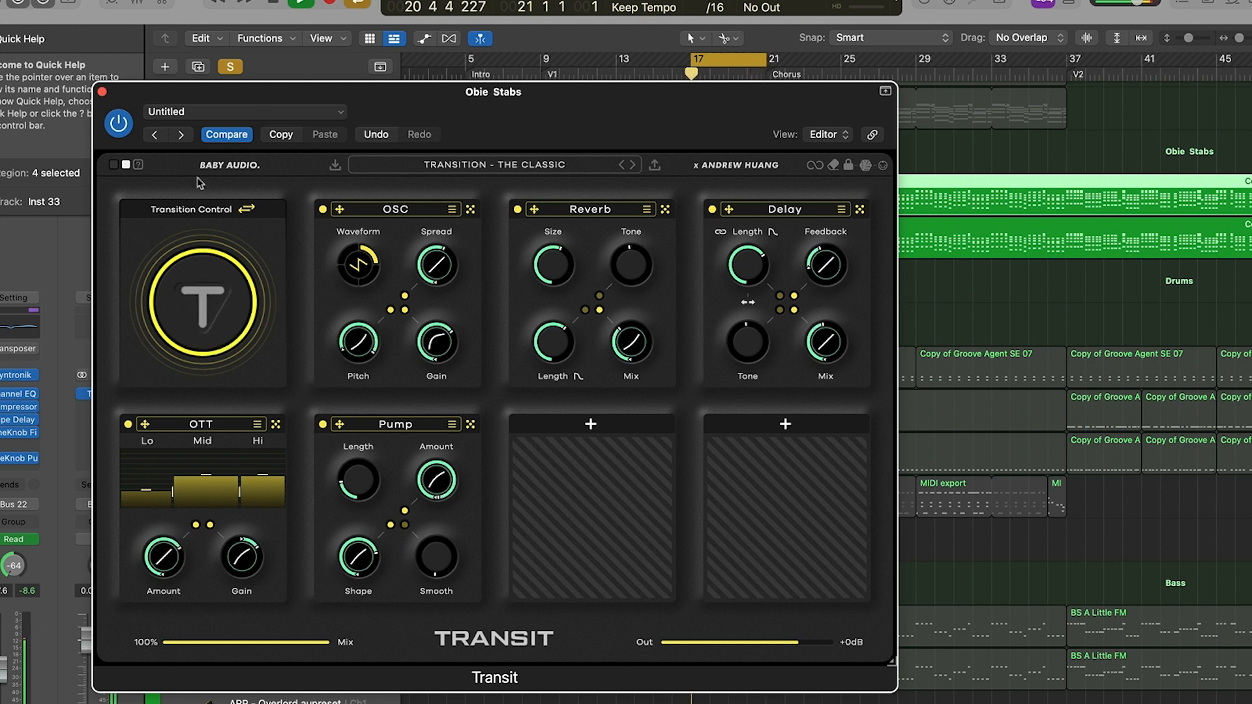
Step: Turn the transition knob fully down and load the neighbouring preset Transition - Syncopated Chop
{"action": "left_click_drag", "start_coordinate": [199, 336], "coordinate": [247, 610]}
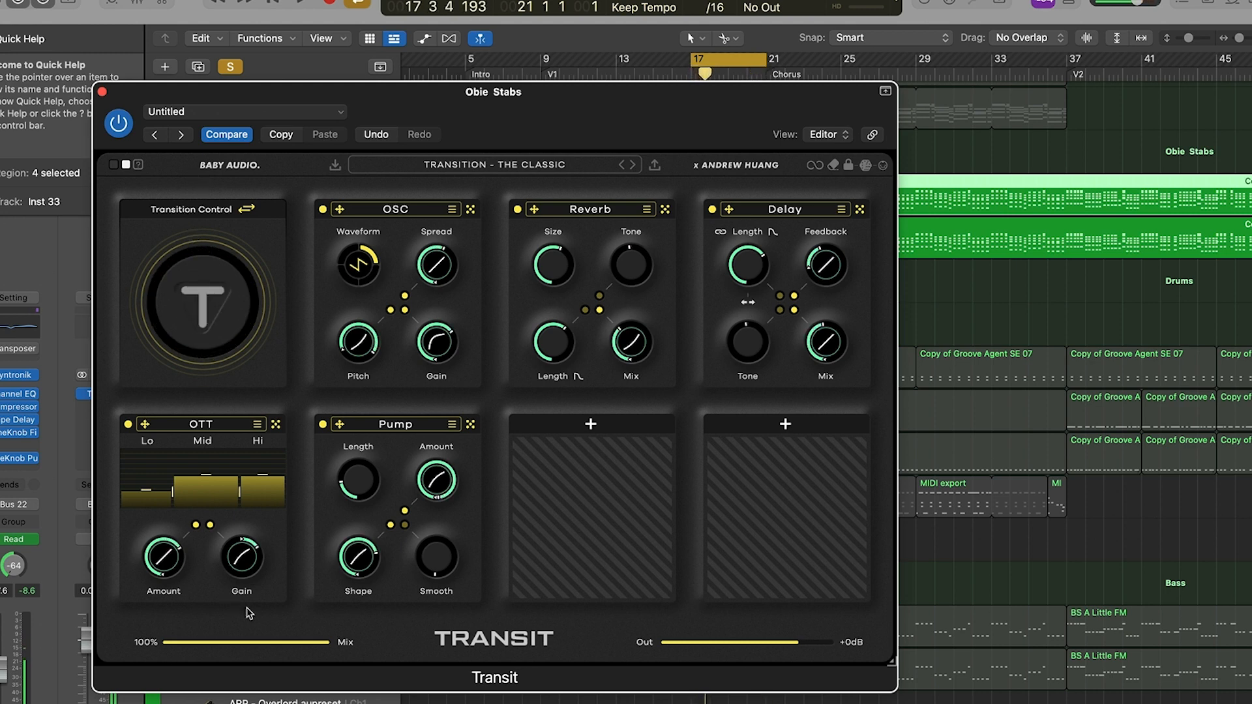
{"action": "left_click", "coordinate": [626, 167]}
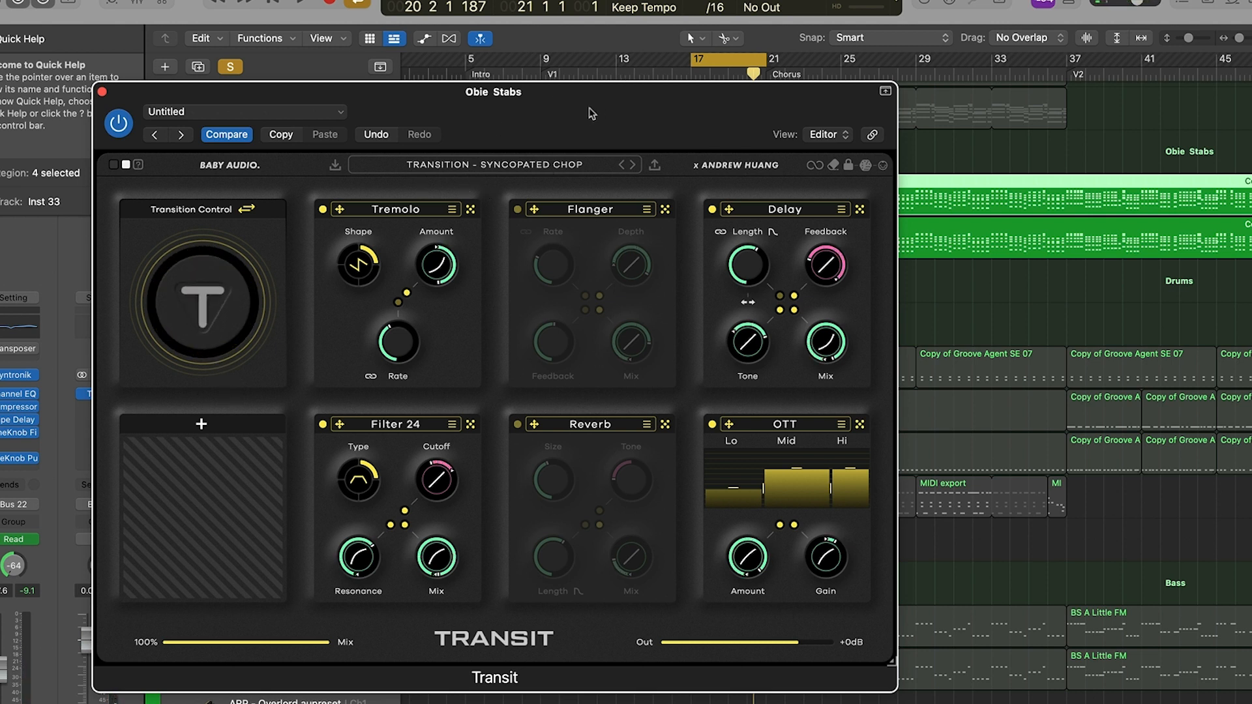
{"action": "left_click_drag", "start_coordinate": [592, 113], "coordinate": [693, 155]}
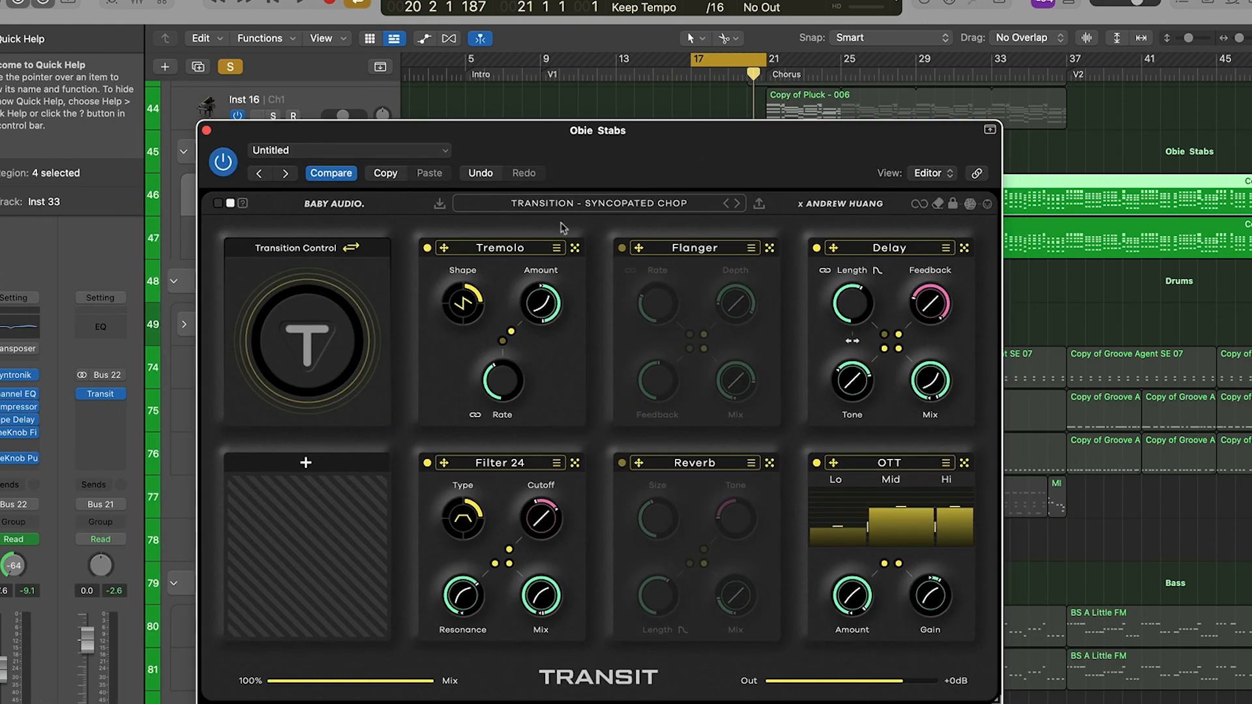
Step: Load the Transition - Echo Swirl 1 preset, sweep the transition knob during looped playback, and close the Transit window
{"action": "left_click", "coordinate": [571, 205]}
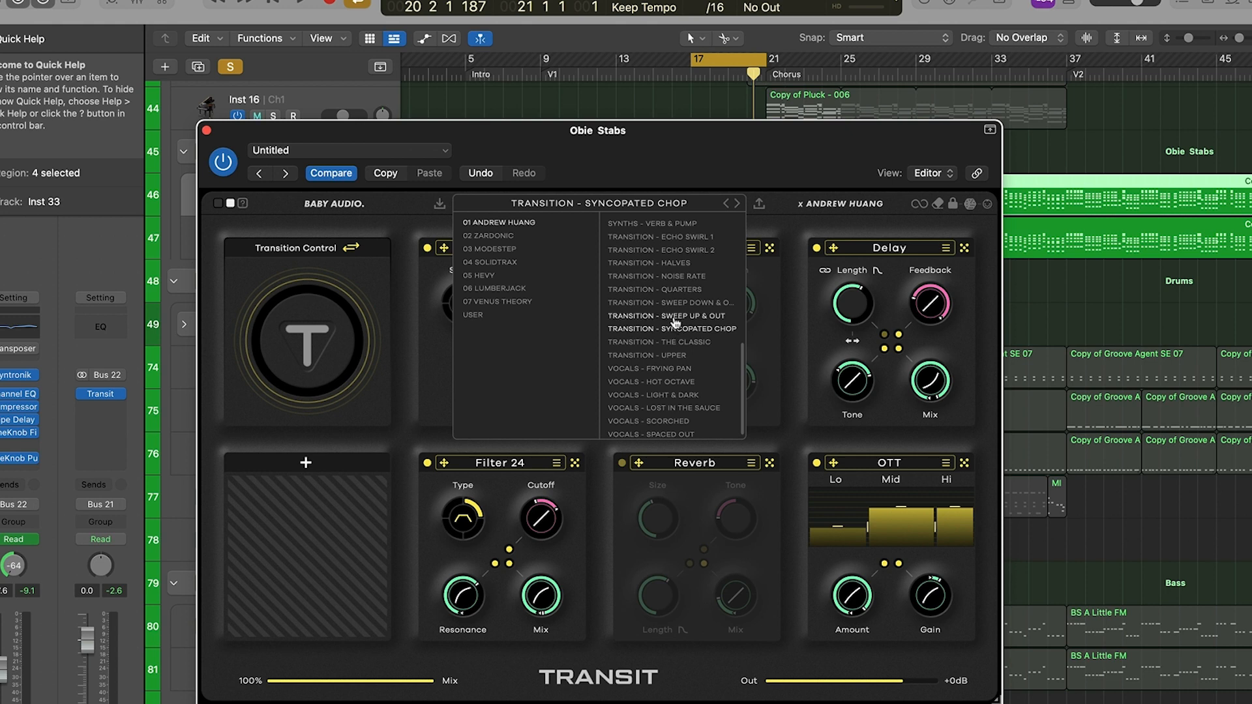
{"action": "left_click", "coordinate": [642, 236]}
{"action": "left_click_drag", "start_coordinate": [337, 348], "coordinate": [329, 337]}
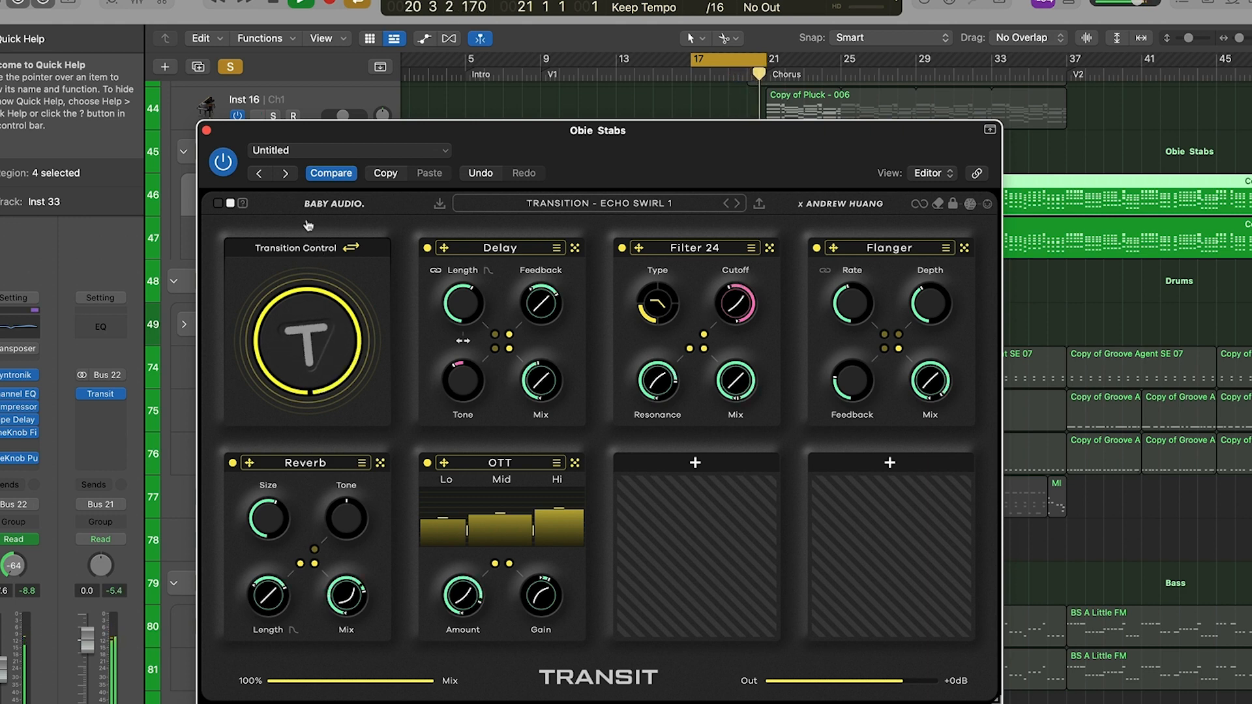
{"action": "left_click_drag", "start_coordinate": [308, 225], "coordinate": [327, 405]}
{"action": "left_click", "coordinate": [640, 203]}
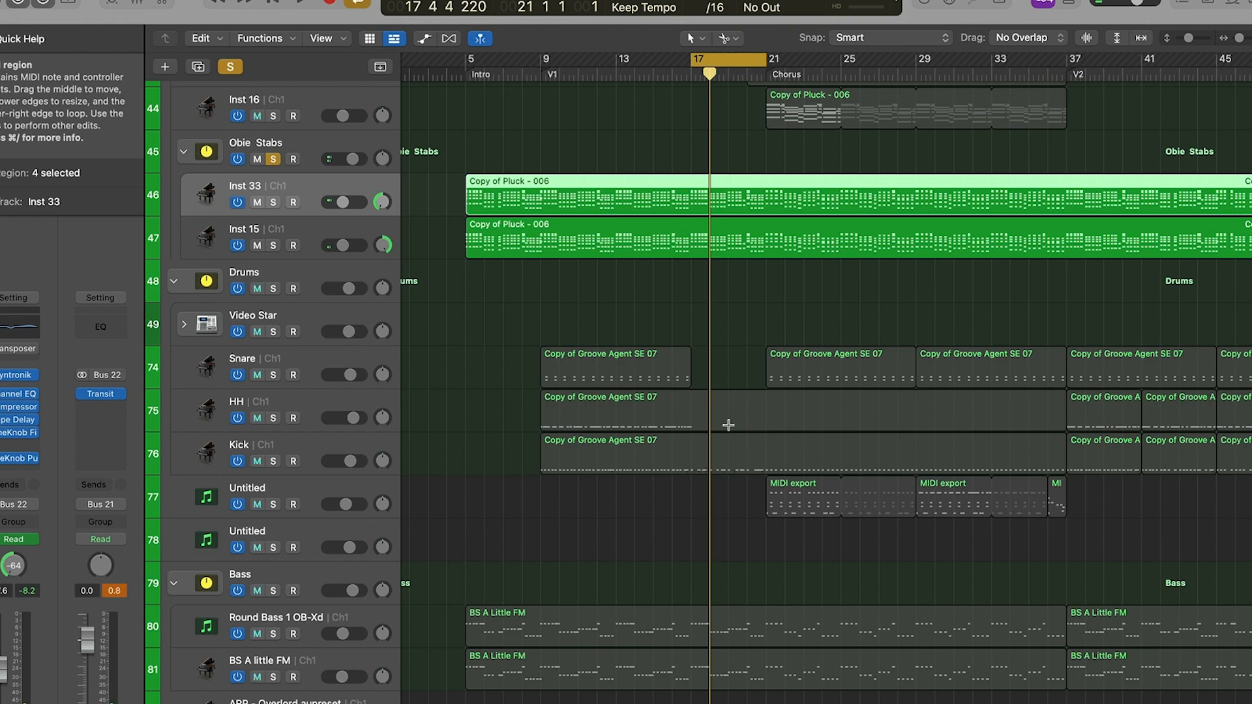
Step: Turn off the active solo and place the playhead at bar 61, where the GTR Lead regions begin
{"action": "scroll", "coordinate": [729, 425], "scroll_direction": "right", "scroll_amount": 15}
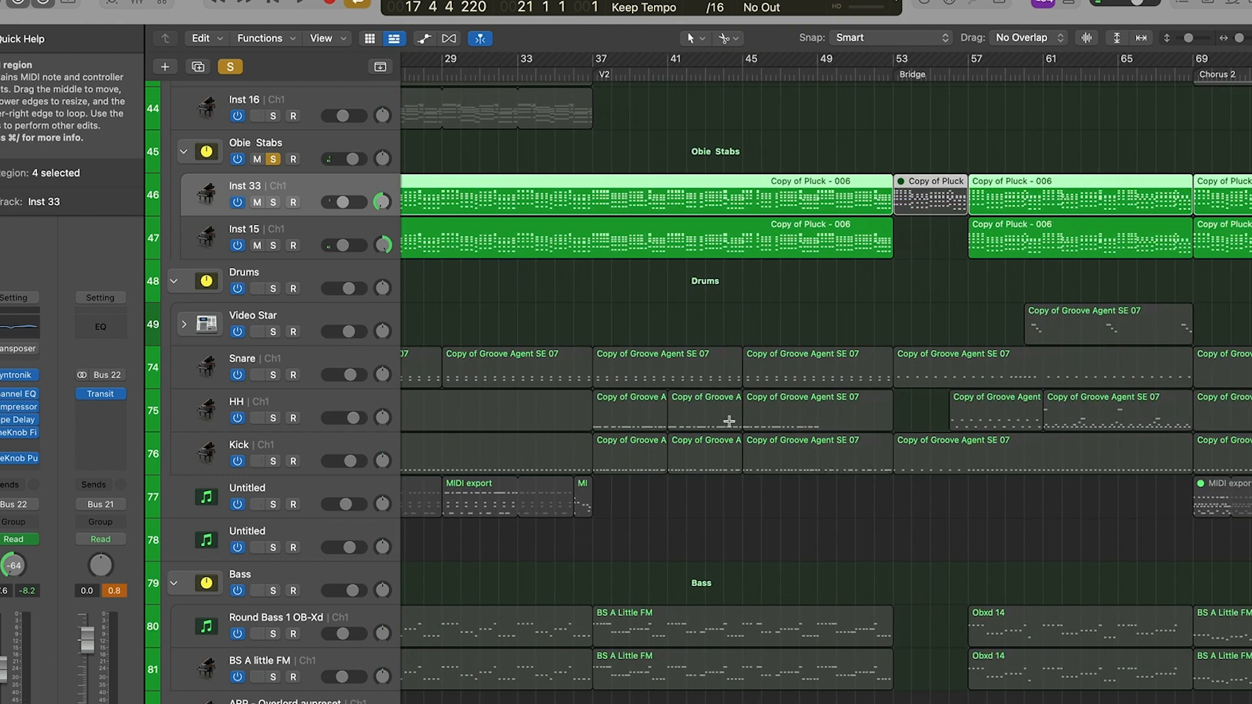
{"action": "scroll", "coordinate": [791, 410], "scroll_direction": "left", "scroll_amount": 5}
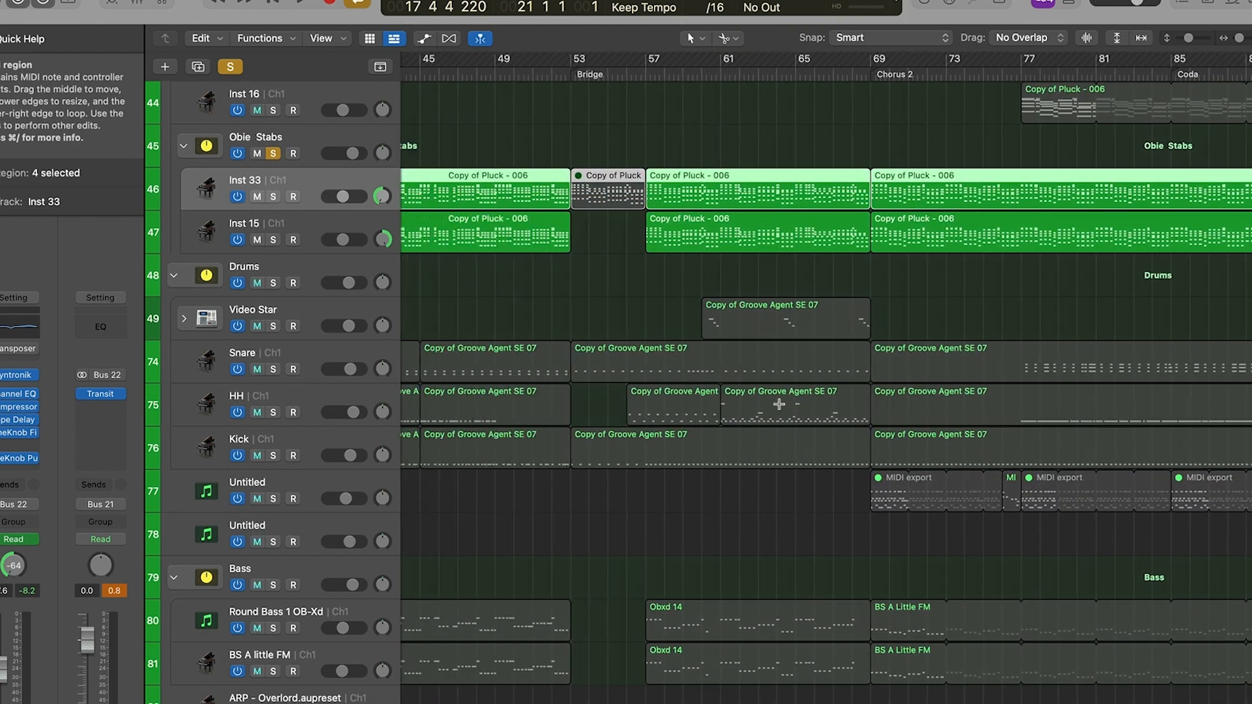
{"action": "scroll", "coordinate": [776, 403], "scroll_direction": "up", "scroll_amount": 15}
{"action": "scroll", "coordinate": [763, 397], "scroll_direction": "up", "scroll_amount": 2}
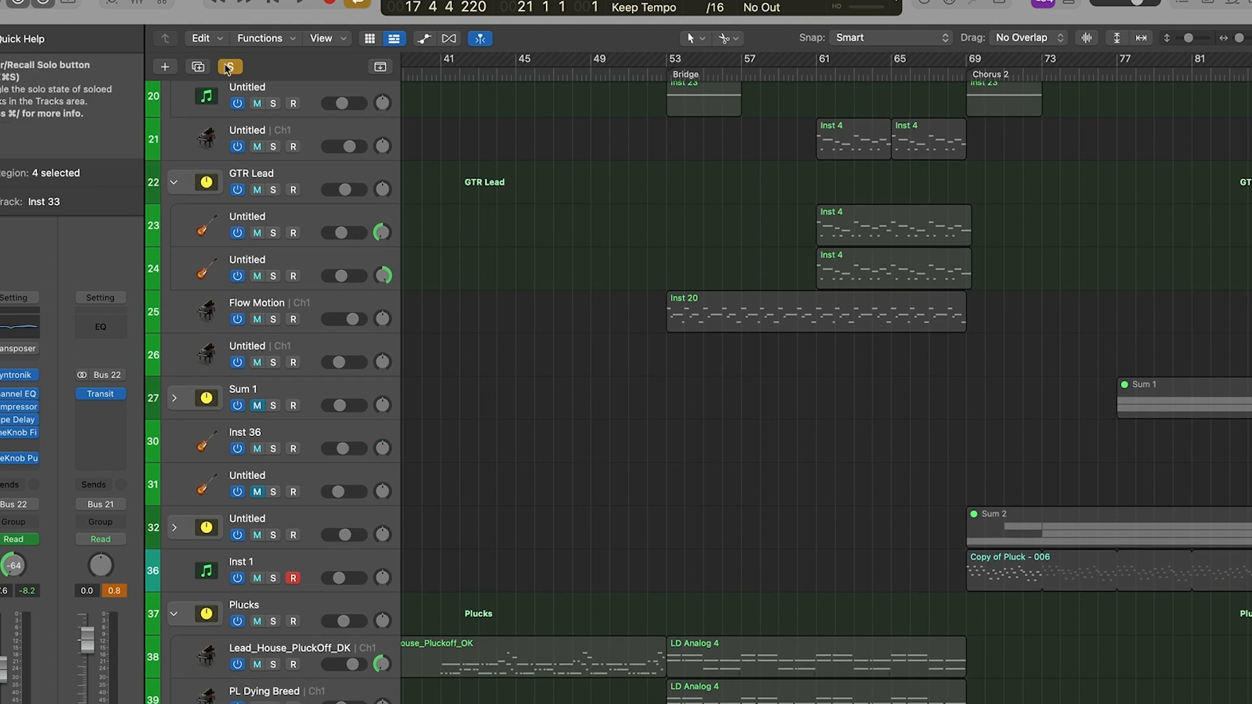
{"action": "left_click", "coordinate": [231, 67]}
{"action": "scroll", "coordinate": [734, 319], "scroll_direction": "right", "scroll_amount": 1}
{"action": "left_click", "coordinate": [750, 78]}
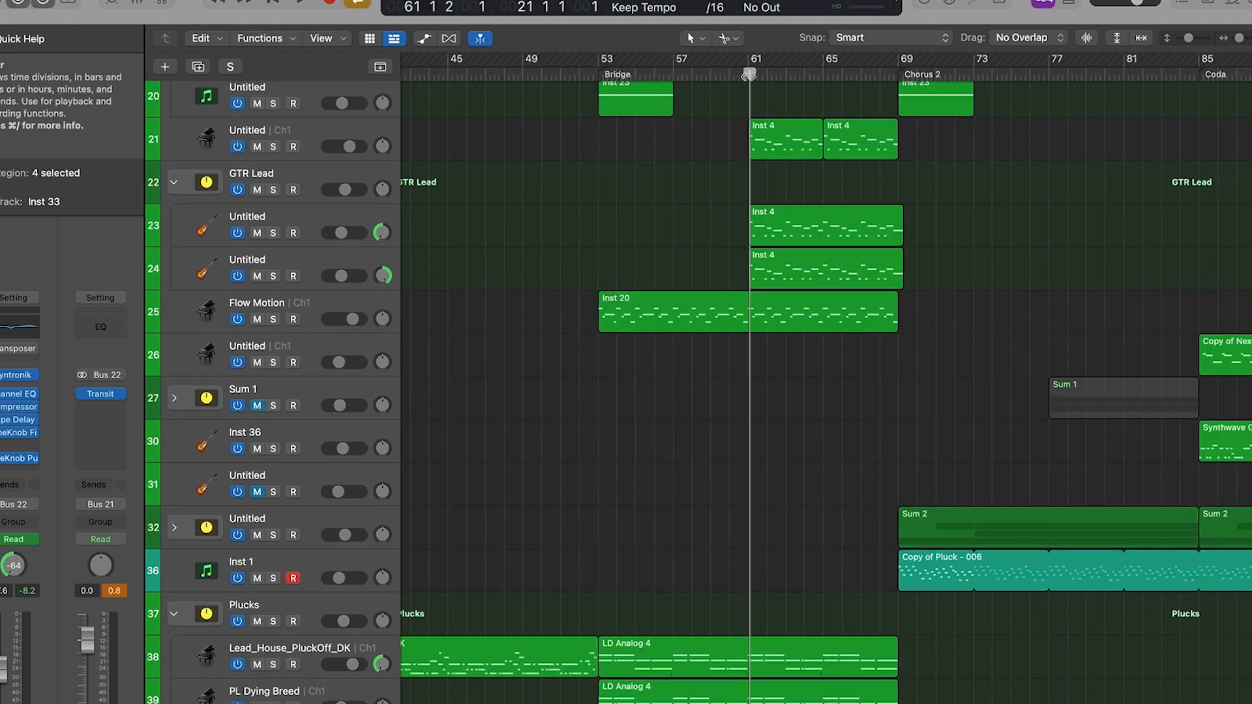
Step: Solo the GTR Lead track and open its Transit plug-in, moving the window clear of the track's regions
{"action": "left_click", "coordinate": [296, 183]}
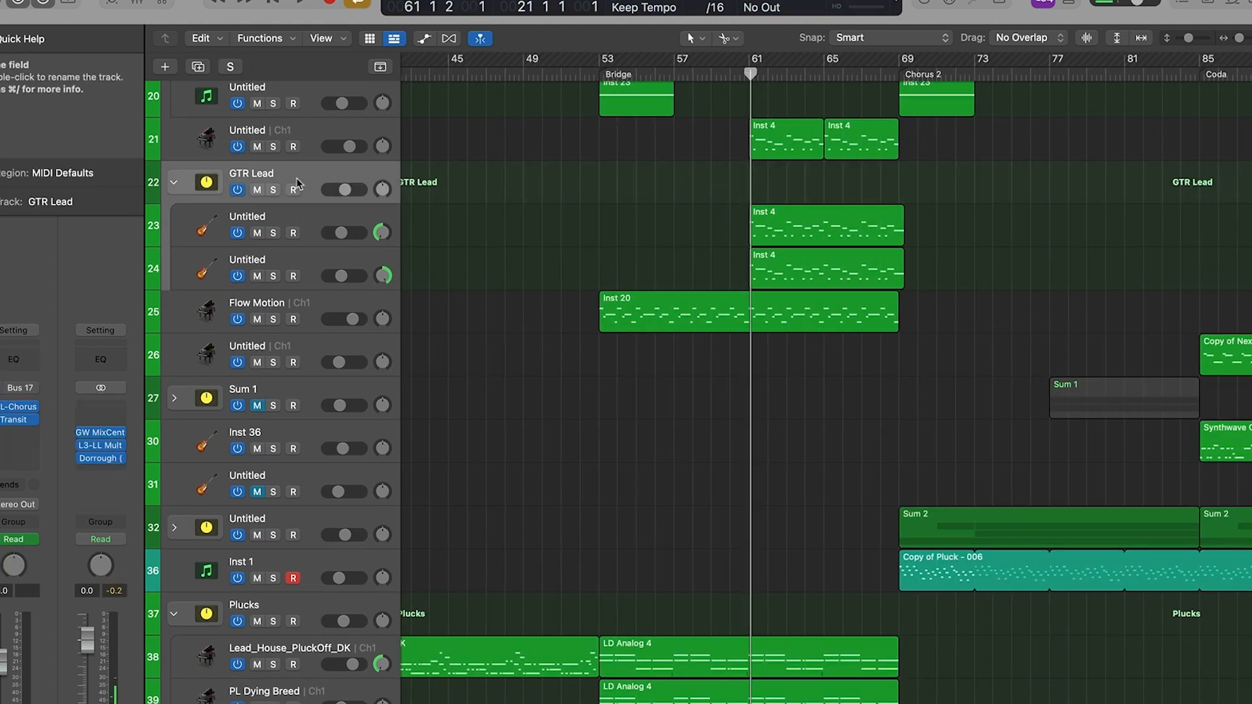
{"action": "left_click", "coordinate": [273, 190]}
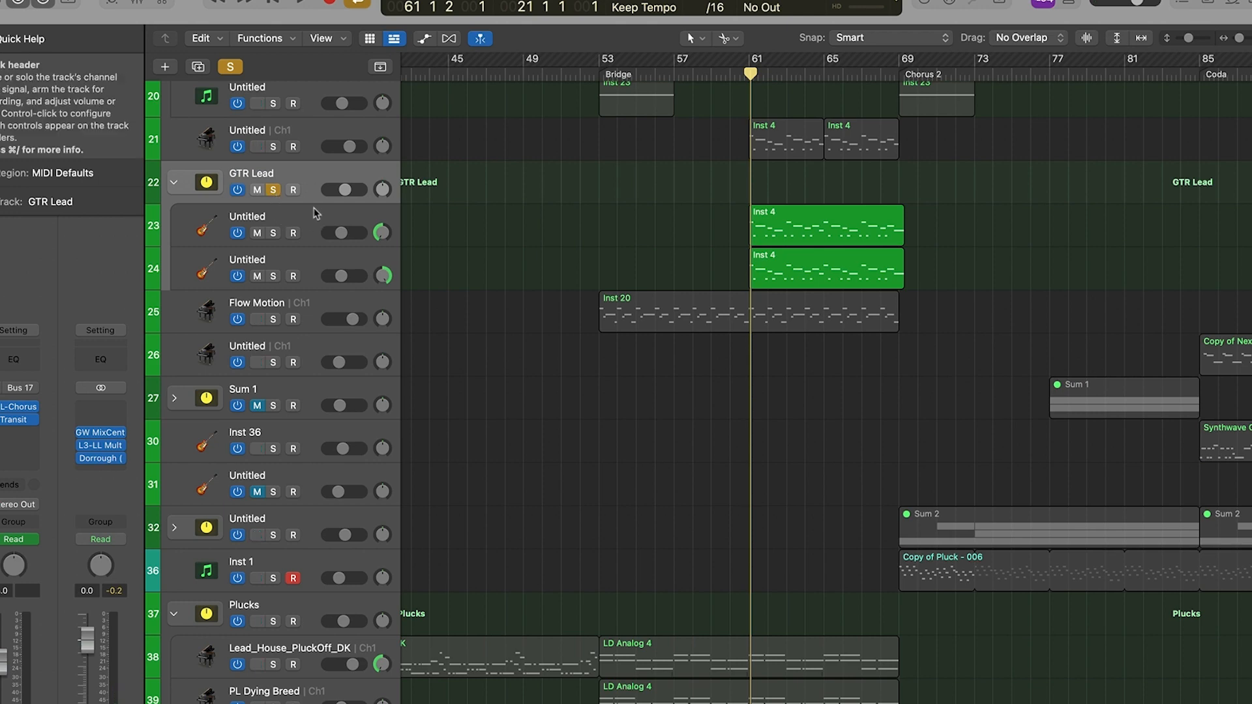
{"action": "left_click", "coordinate": [13, 421]}
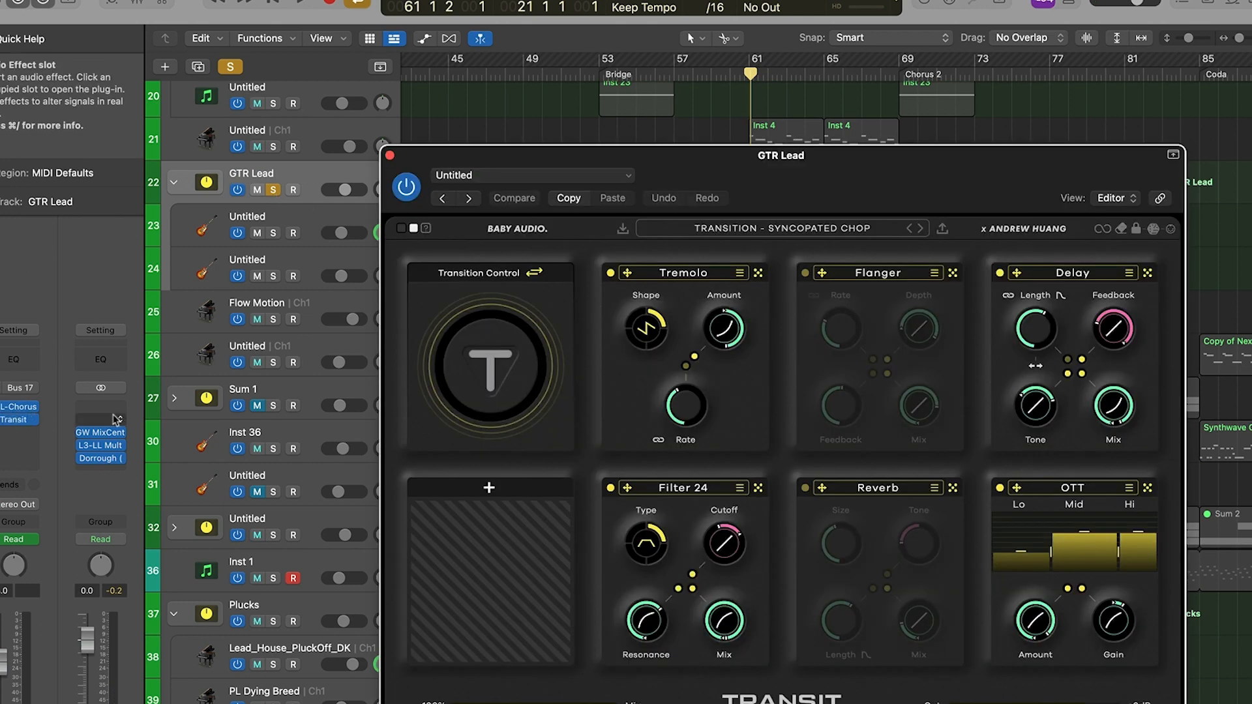
{"action": "left_click_drag", "start_coordinate": [906, 170], "coordinate": [580, 104]}
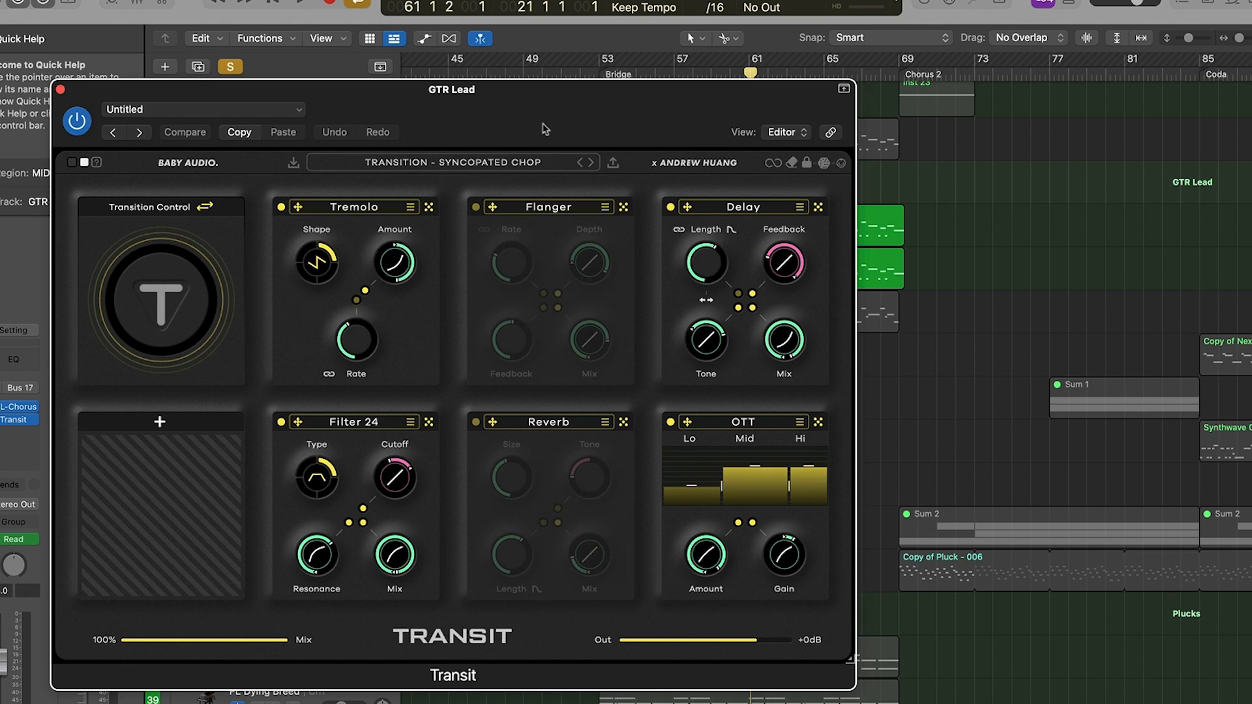
Step: Show the automation on the GTR Lead track and arrange the Transit window clear of the curve between bars 61 and 69
{"action": "left_click_drag", "start_coordinate": [535, 97], "coordinate": [500, 69]}
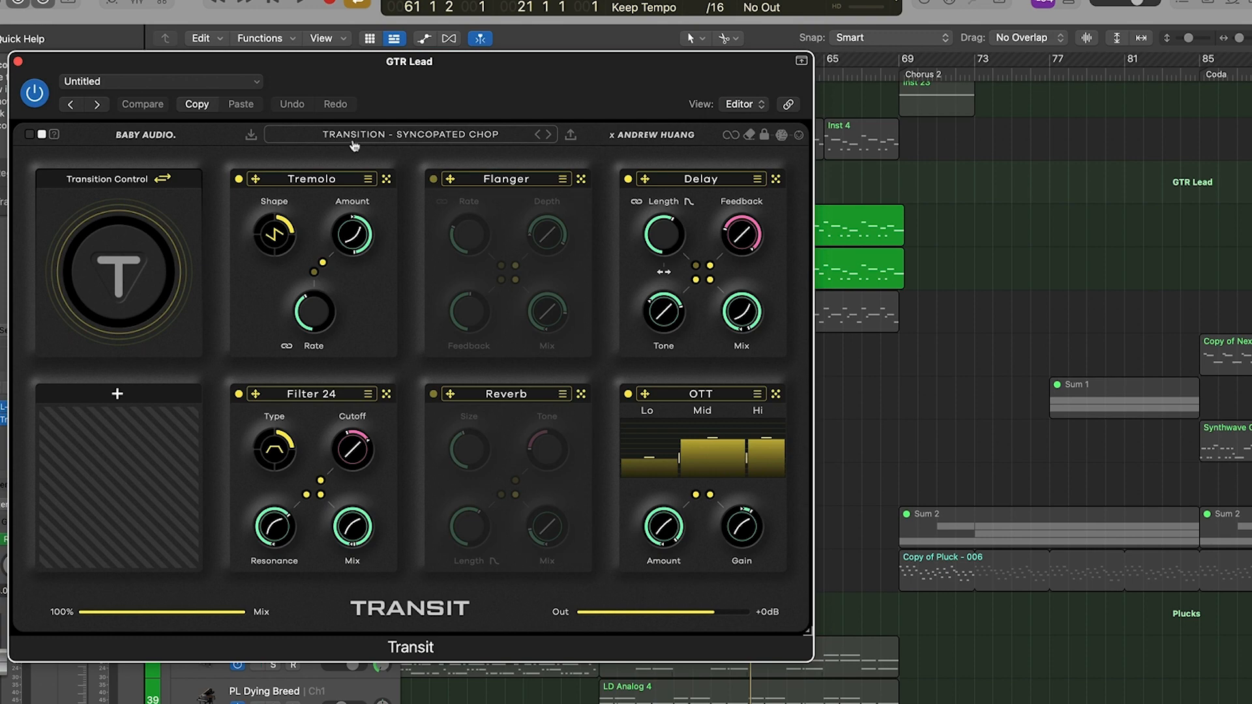
{"action": "left_click_drag", "start_coordinate": [639, 101], "coordinate": [686, 386]}
{"action": "key", "text": "a"}
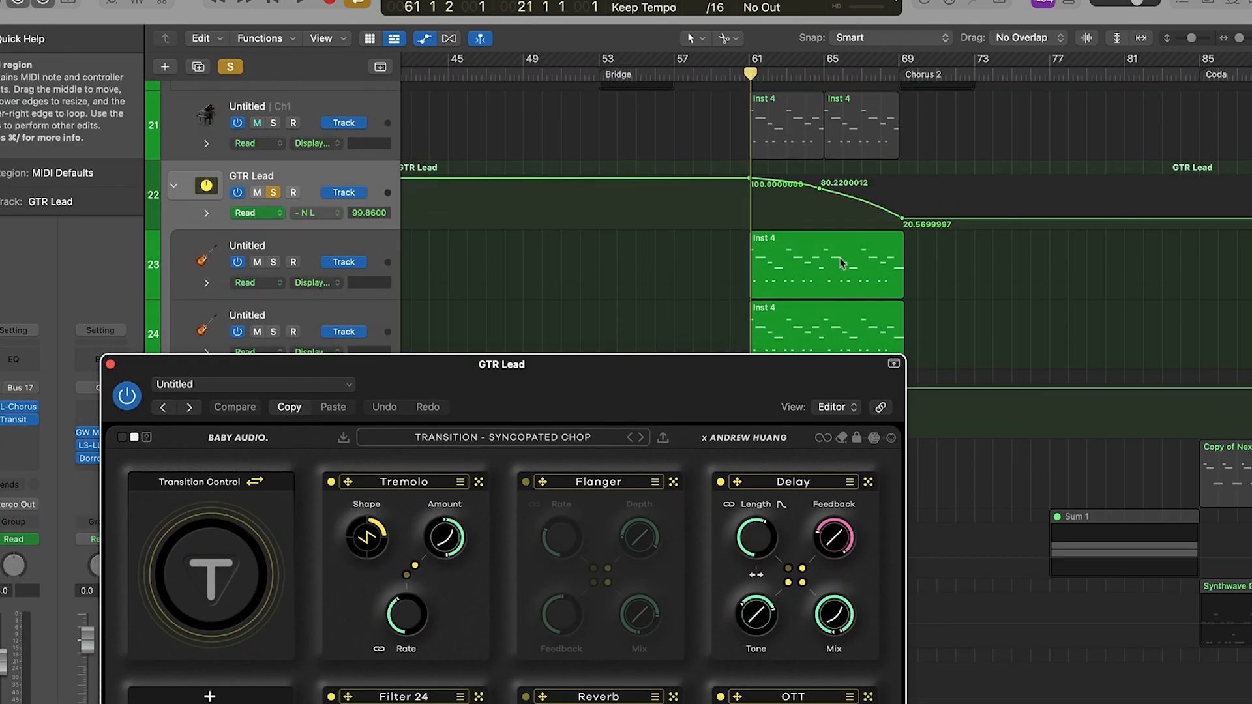
{"action": "left_click_drag", "start_coordinate": [630, 364], "coordinate": [520, 173]}
{"action": "key", "text": "space"}
{"action": "left_click", "coordinate": [498, 60]}
{"action": "scroll", "coordinate": [1031, 230], "scroll_direction": "right", "scroll_amount": 5}
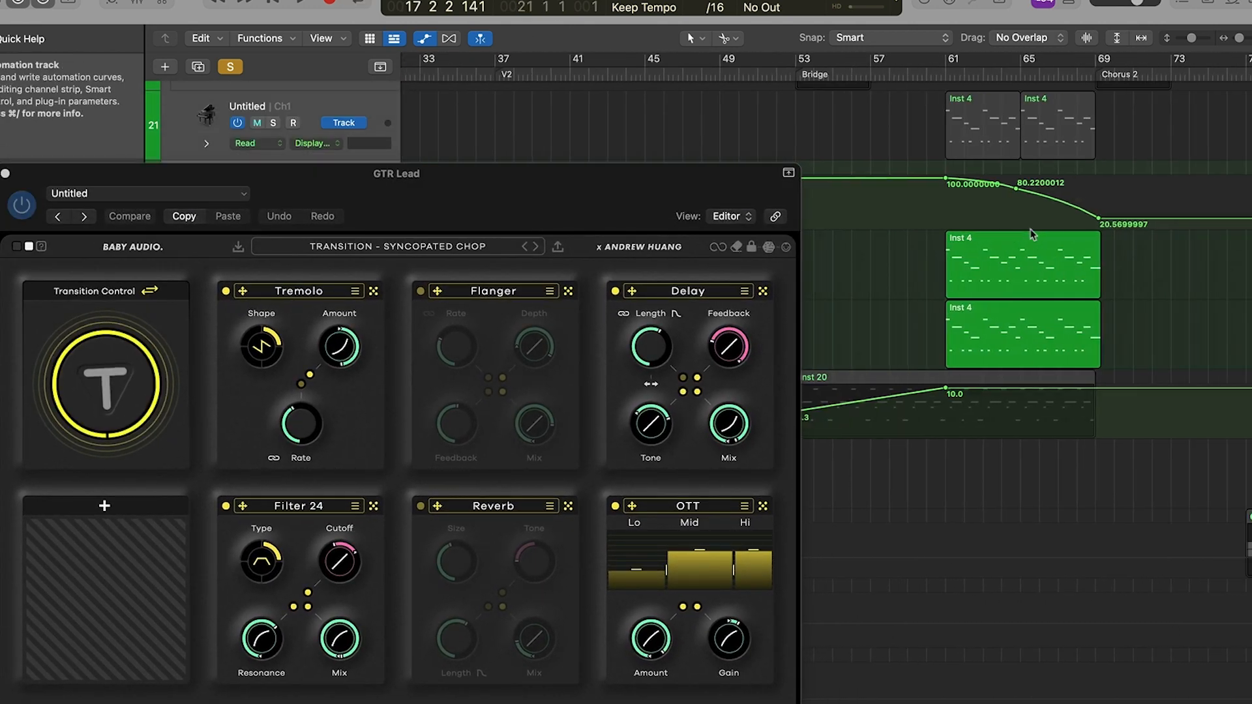
Step: Bypass Transit on the GTR Lead track and audition the section from bar 61
{"action": "left_click", "coordinate": [946, 74]}
{"action": "left_click", "coordinate": [23, 204]}
{"action": "key", "text": "space"}
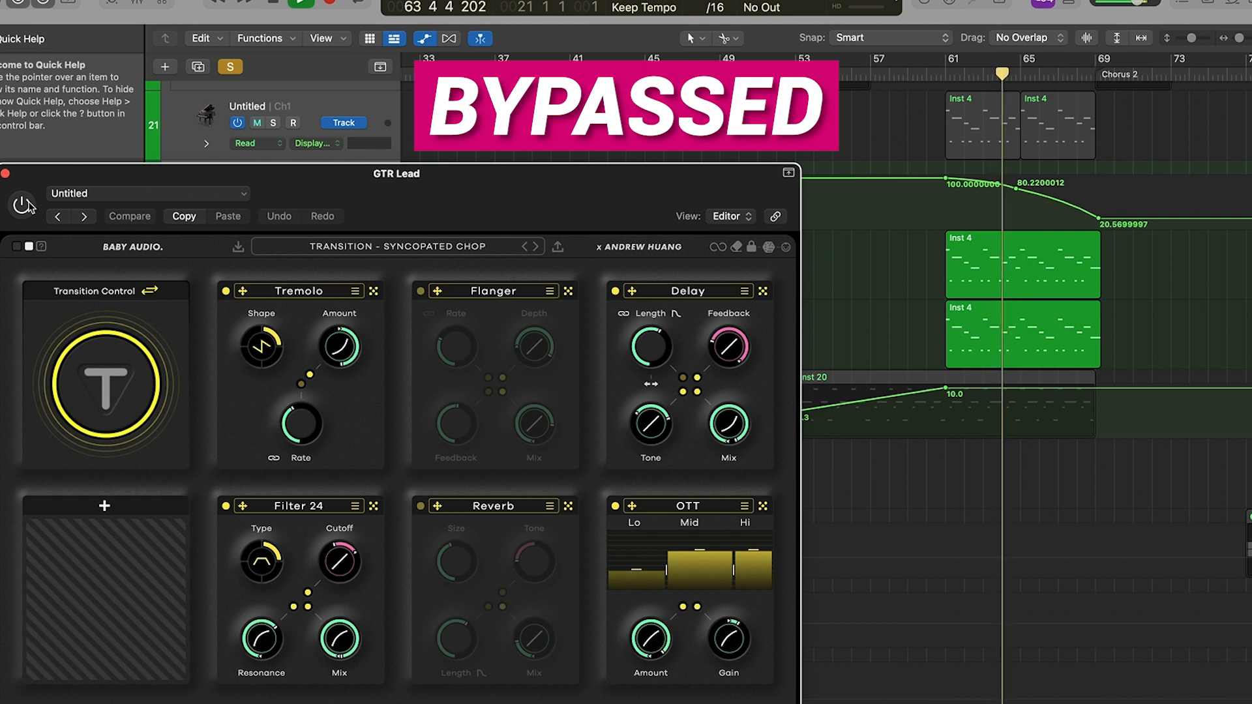
{"action": "key", "text": "space"}
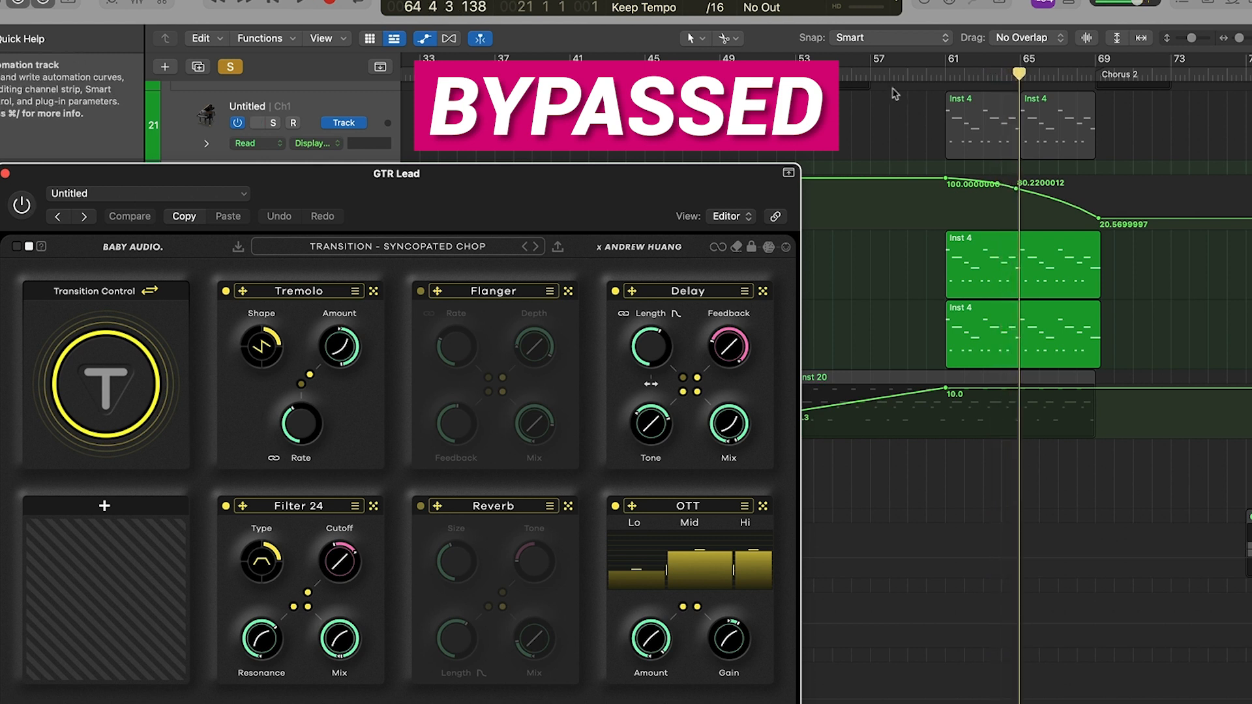
Step: Return the playhead to just before bar 61, re-enable Transit and play the GTR Lead section
{"action": "left_click", "coordinate": [943, 73]}
{"action": "left_click", "coordinate": [21, 205]}
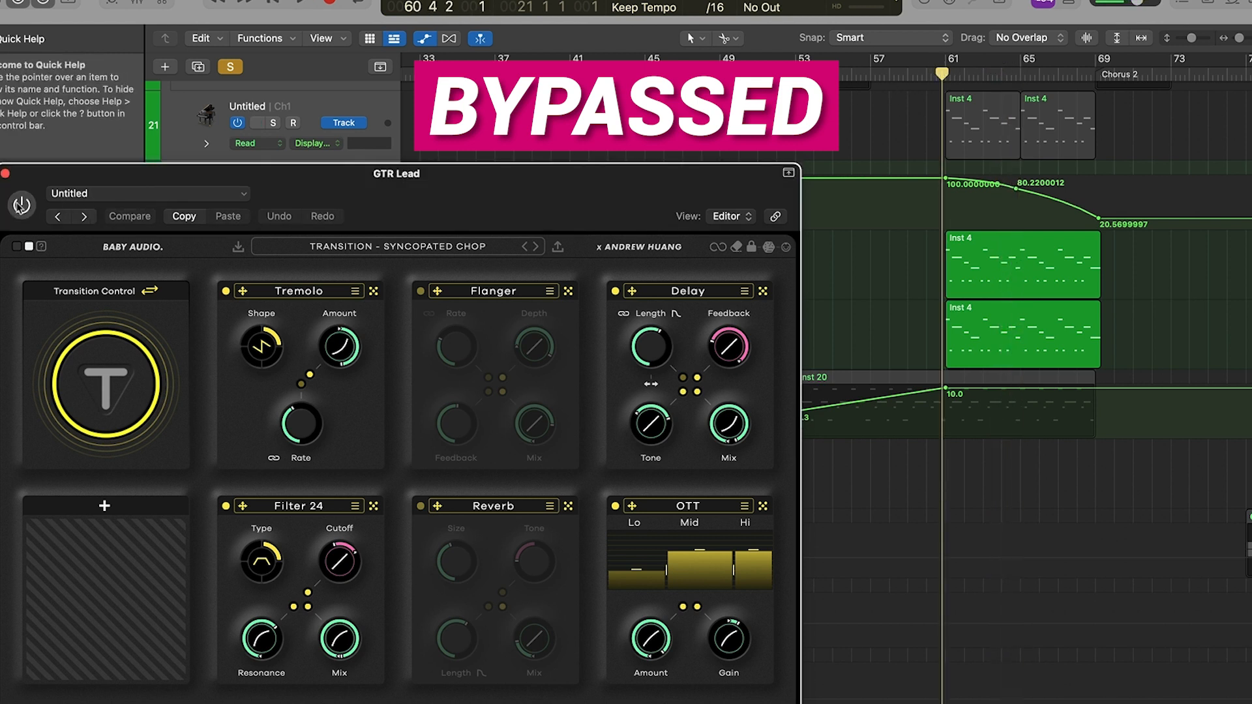
{"action": "left_click", "coordinate": [21, 205]}
{"action": "key", "text": "space"}
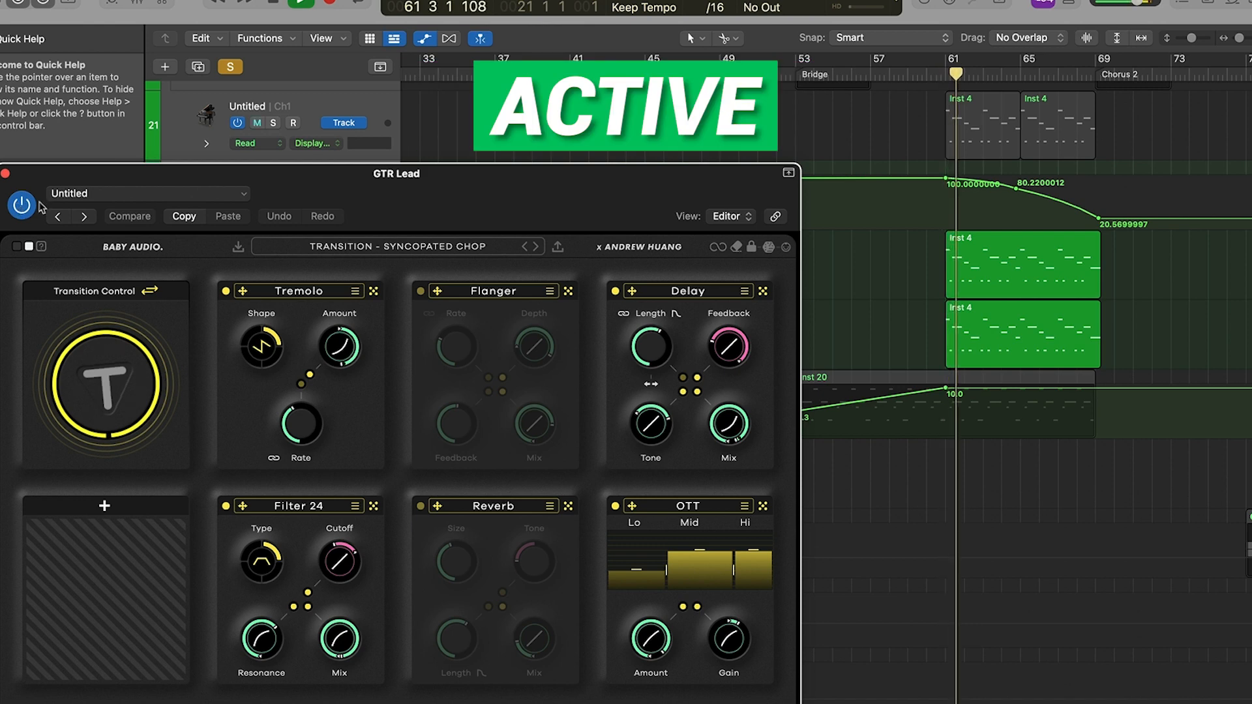
Step: Move the Transit window aside and clear the solo during playback to hear the GTR Lead transition in the full mix
{"action": "left_click_drag", "start_coordinate": [527, 193], "coordinate": [578, 151]}
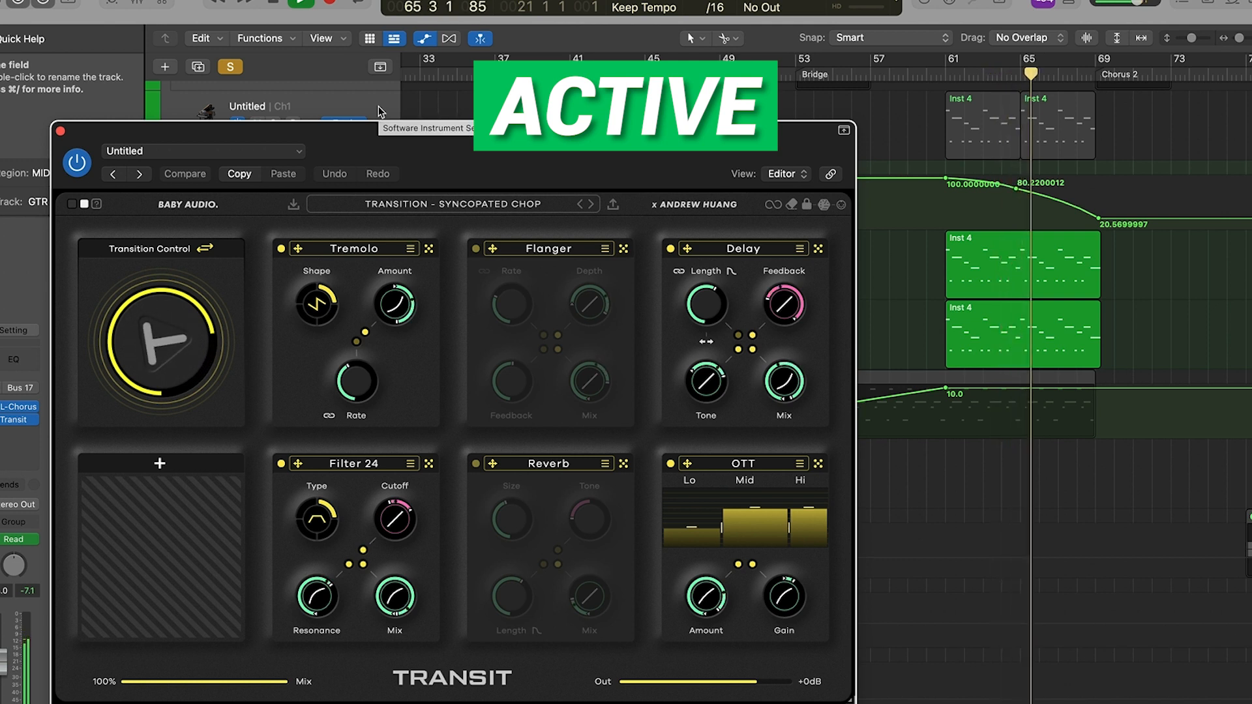
{"action": "left_click", "coordinate": [230, 67]}
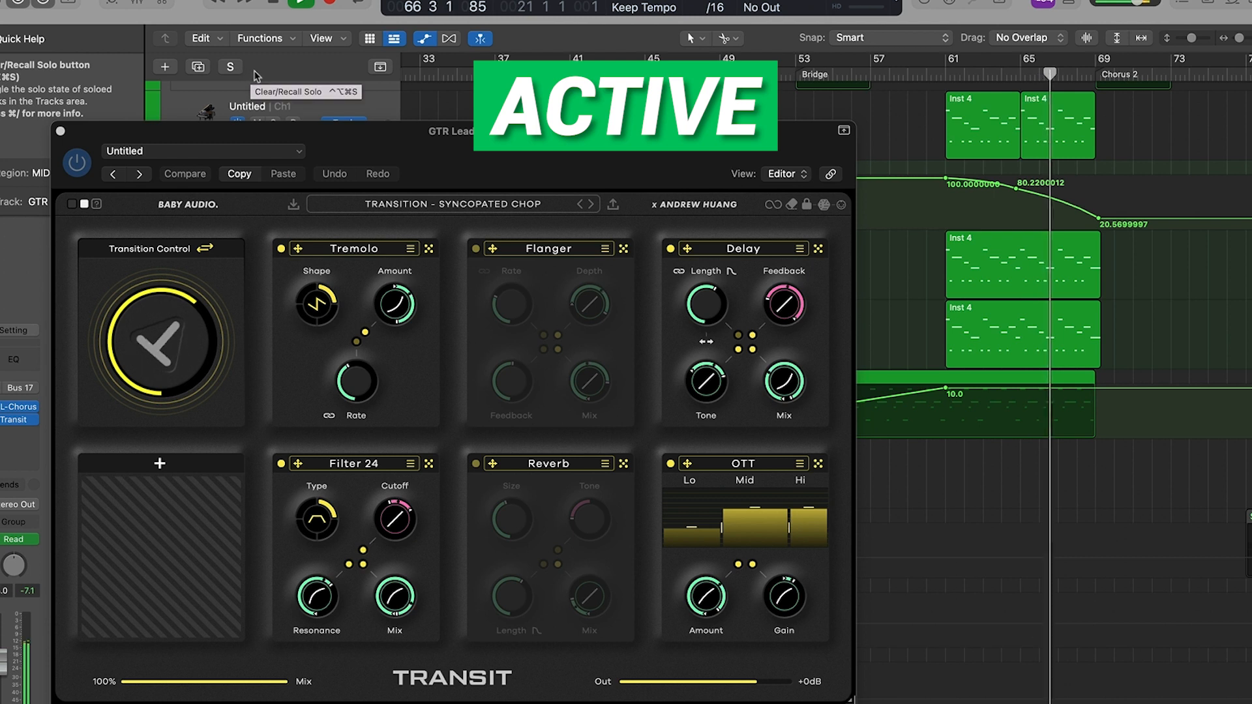
{"action": "scroll", "coordinate": [908, 267], "scroll_direction": "right", "scroll_amount": 2}
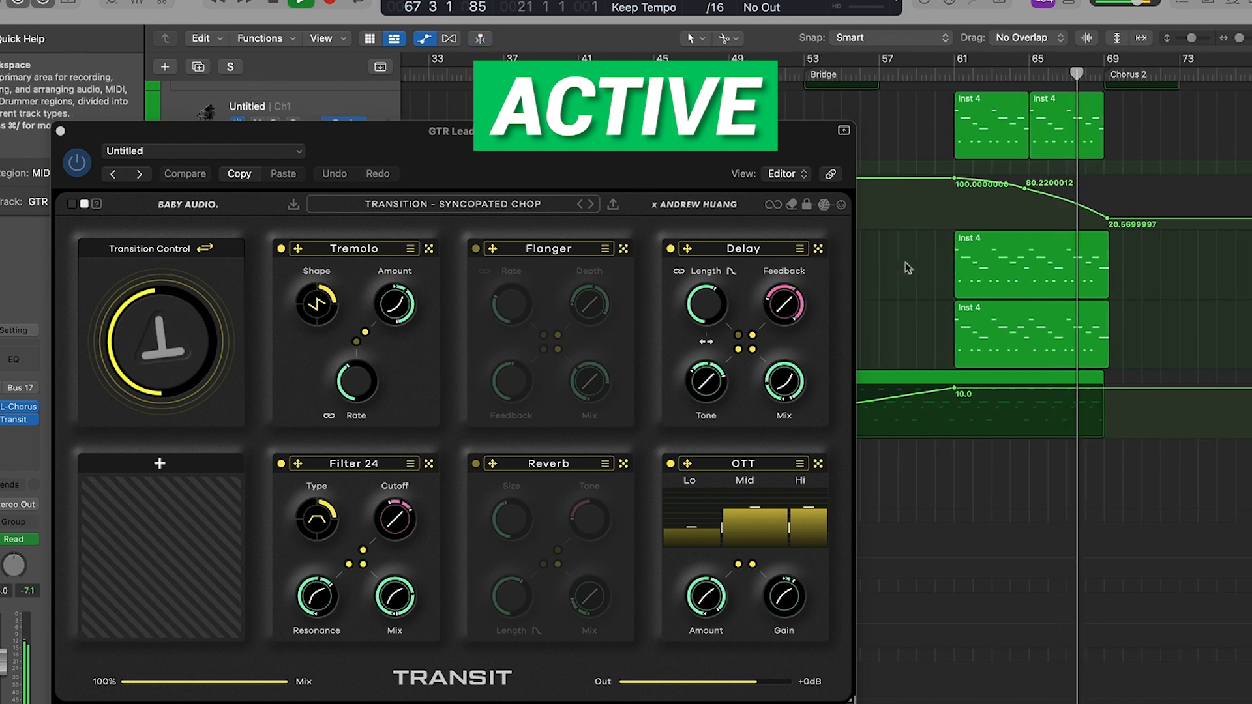
{"action": "scroll", "coordinate": [908, 268], "scroll_direction": "right", "scroll_amount": 1}
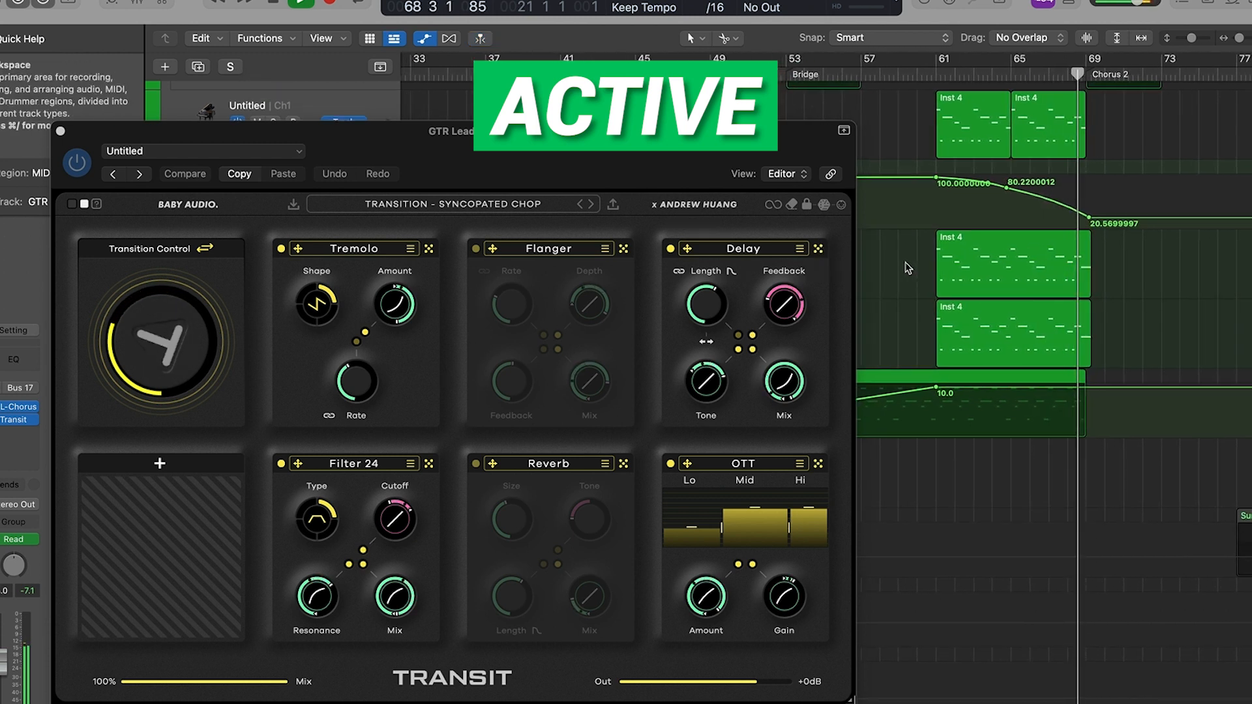
{"action": "scroll", "coordinate": [908, 268], "scroll_direction": "down", "scroll_amount": 1}
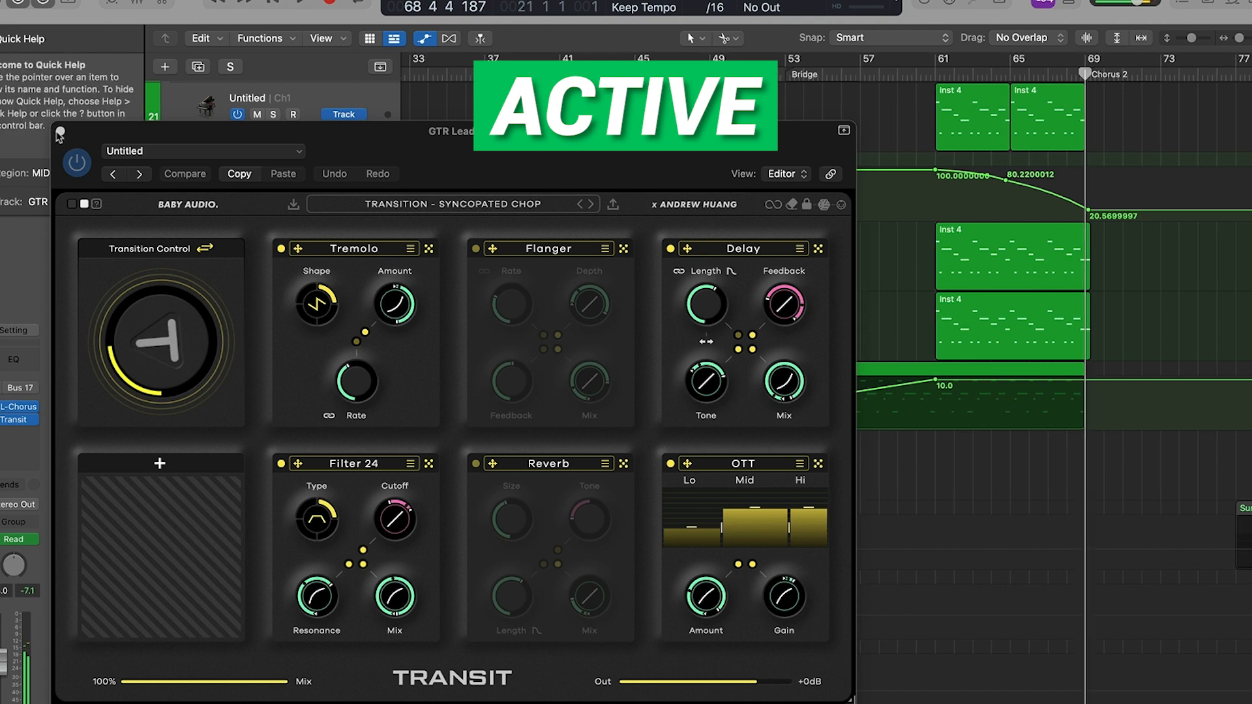
Step: Close the GTR Lead Transit window and place the playhead at bar 65, where the Plucks track's second automation curve begins
{"action": "left_click", "coordinate": [60, 133]}
{"action": "scroll", "coordinate": [807, 401], "scroll_direction": "down", "scroll_amount": 10}
{"action": "scroll", "coordinate": [807, 400], "scroll_direction": "right", "scroll_amount": 5}
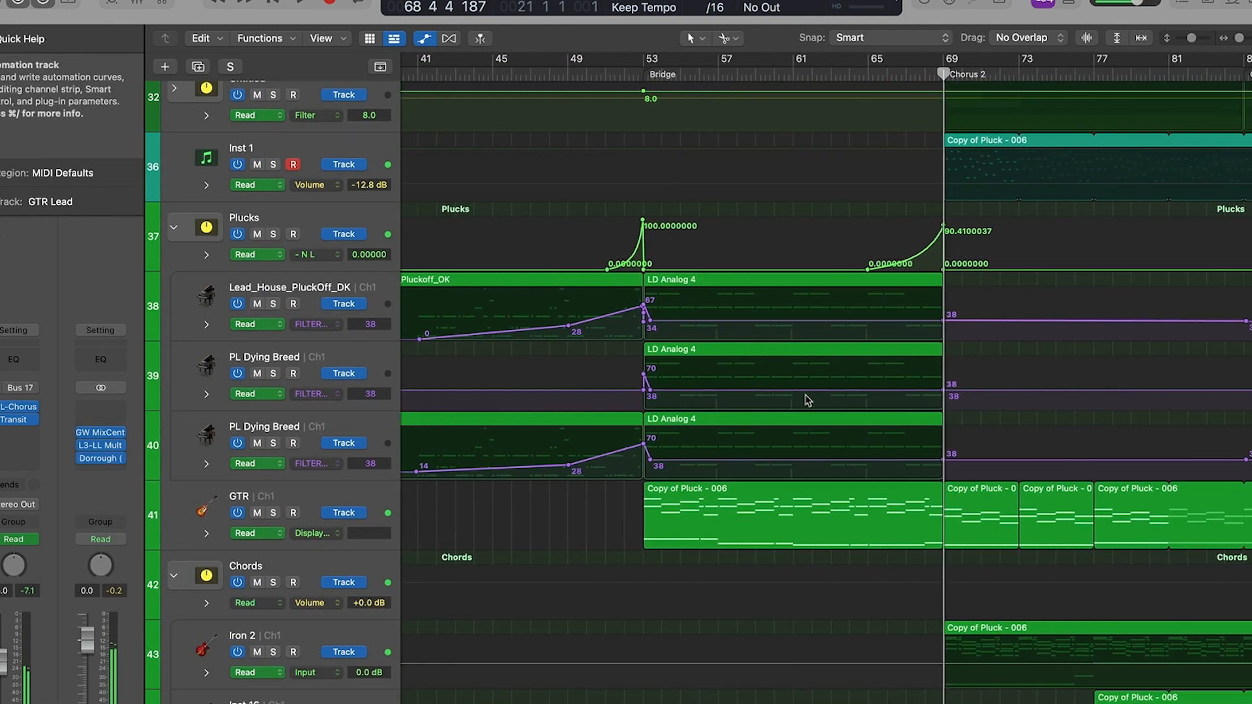
{"action": "left_click", "coordinate": [868, 73]}
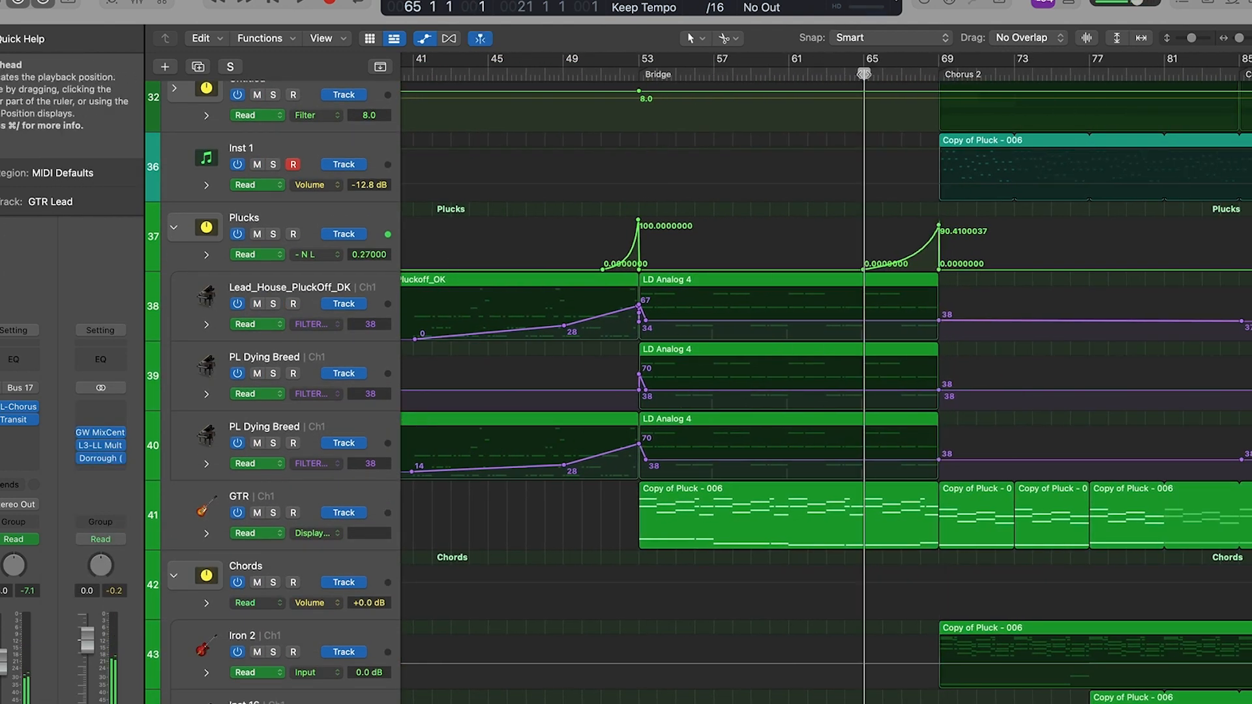
Step: Select the Plucks track and briefly view its Transit plug-in
{"action": "left_click", "coordinate": [305, 217]}
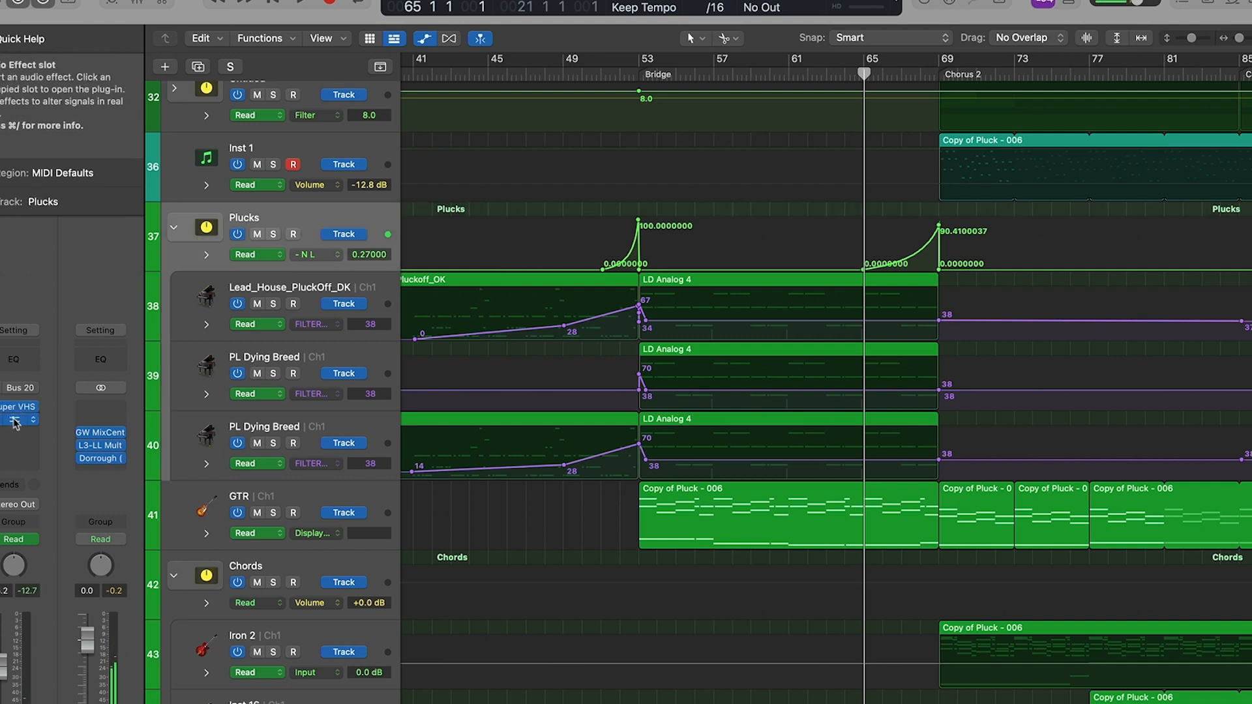
{"action": "left_click", "coordinate": [16, 420]}
{"action": "left_click_drag", "start_coordinate": [846, 156], "coordinate": [629, 195]}
{"action": "left_click", "coordinate": [170, 189]}
Step: Solo the Plucks track, play it from bar 63, and open its Transit plug-in clear of the automation curve
{"action": "left_click", "coordinate": [274, 234]}
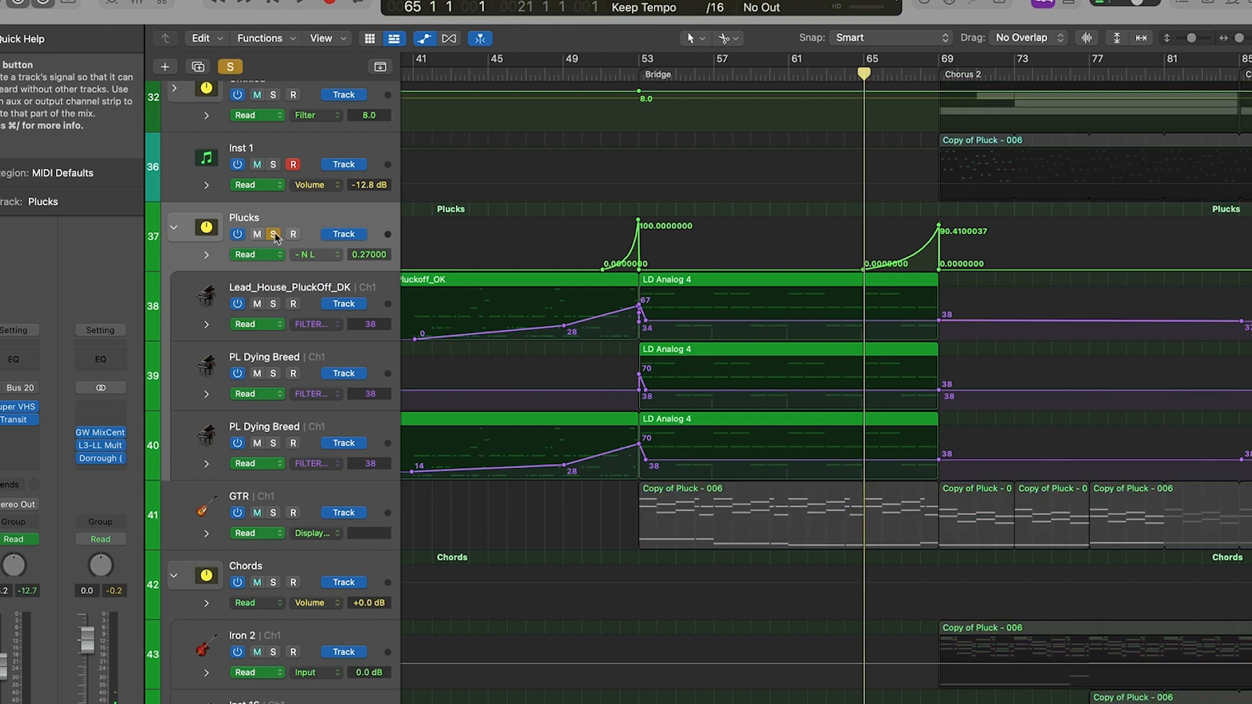
{"action": "left_click", "coordinate": [828, 75]}
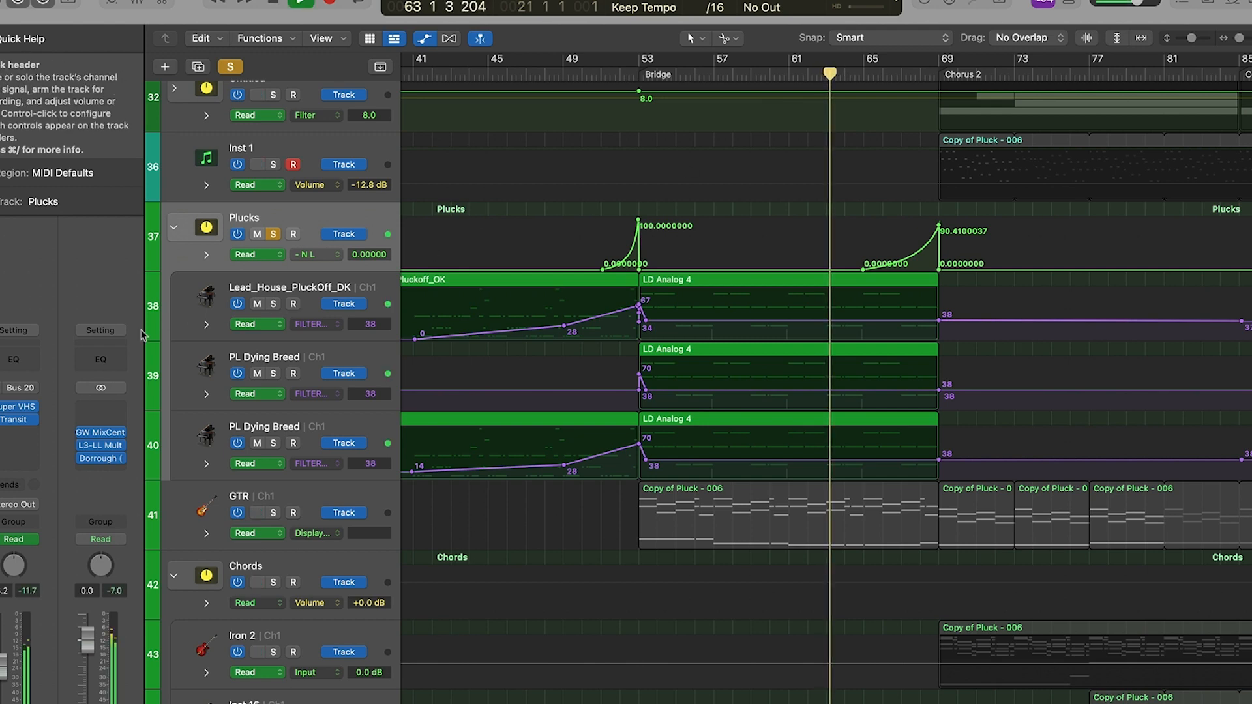
{"action": "left_click", "coordinate": [16, 420]}
{"action": "left_click_drag", "start_coordinate": [567, 189], "coordinate": [432, 53]}
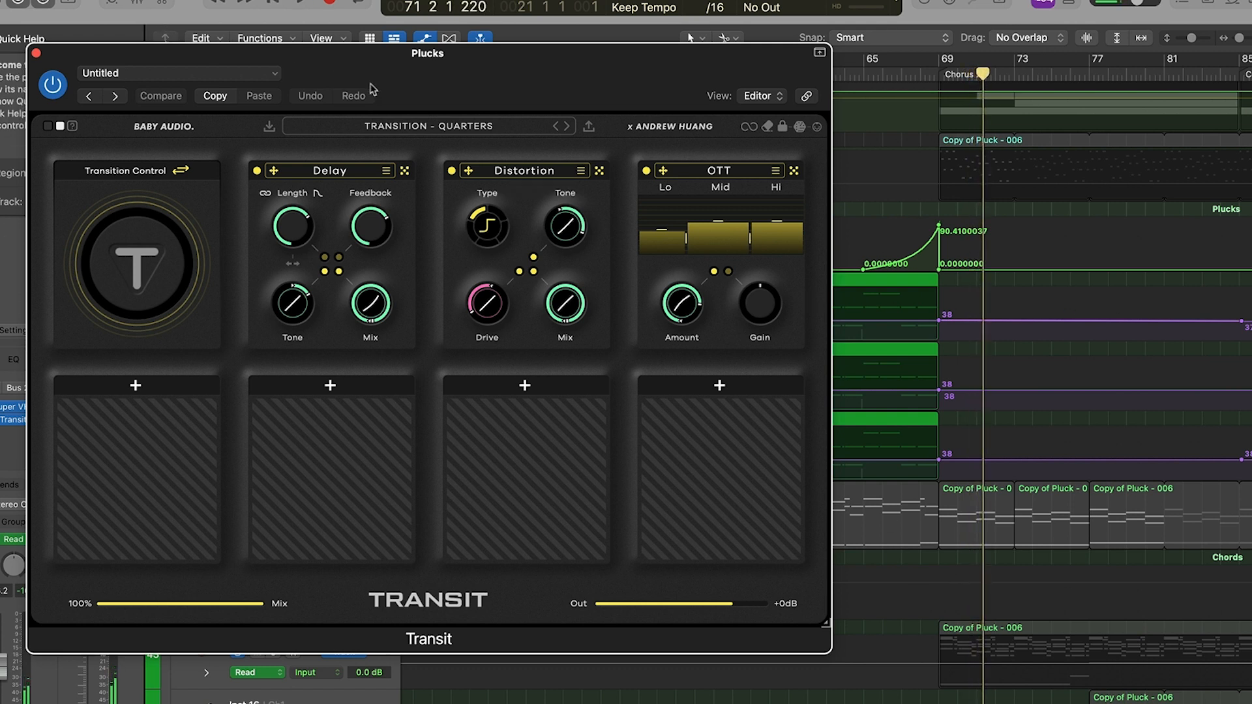
Step: Close the Plucks Transit window and play the soloed Drums track from bar 64
{"action": "left_click", "coordinate": [37, 54]}
{"action": "scroll", "coordinate": [950, 452], "scroll_direction": "down", "scroll_amount": 10}
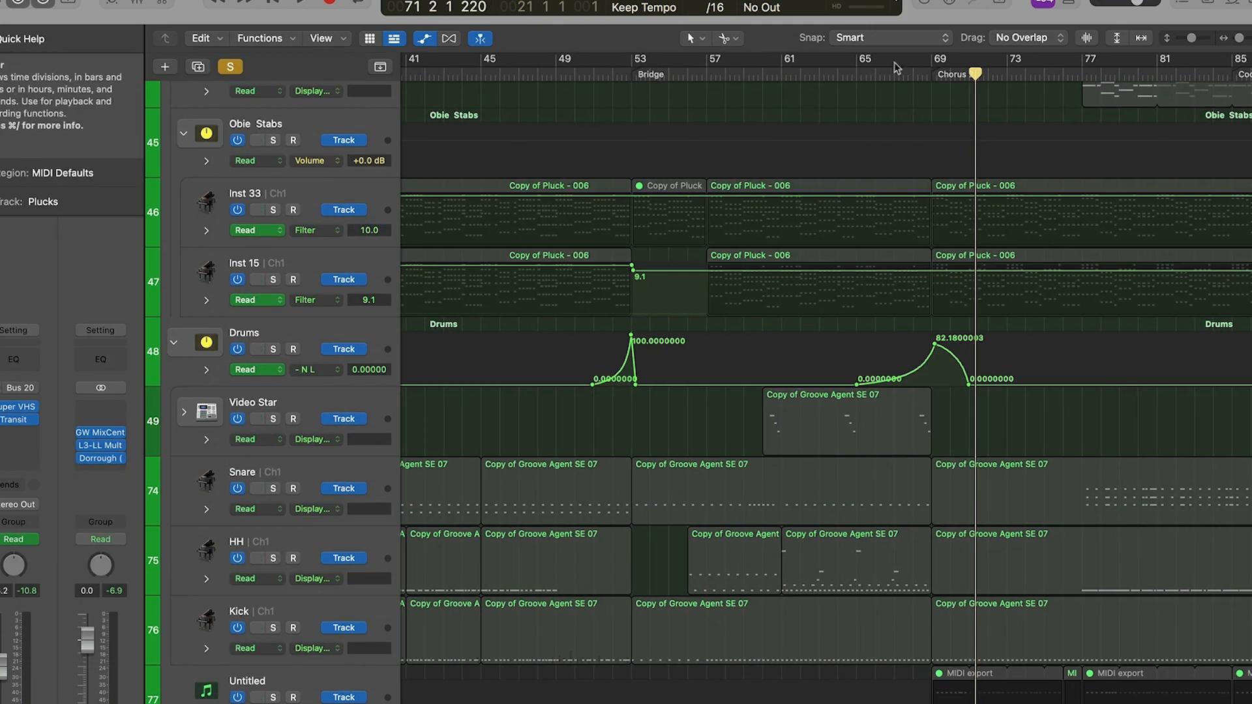
{"action": "left_click", "coordinate": [883, 65]}
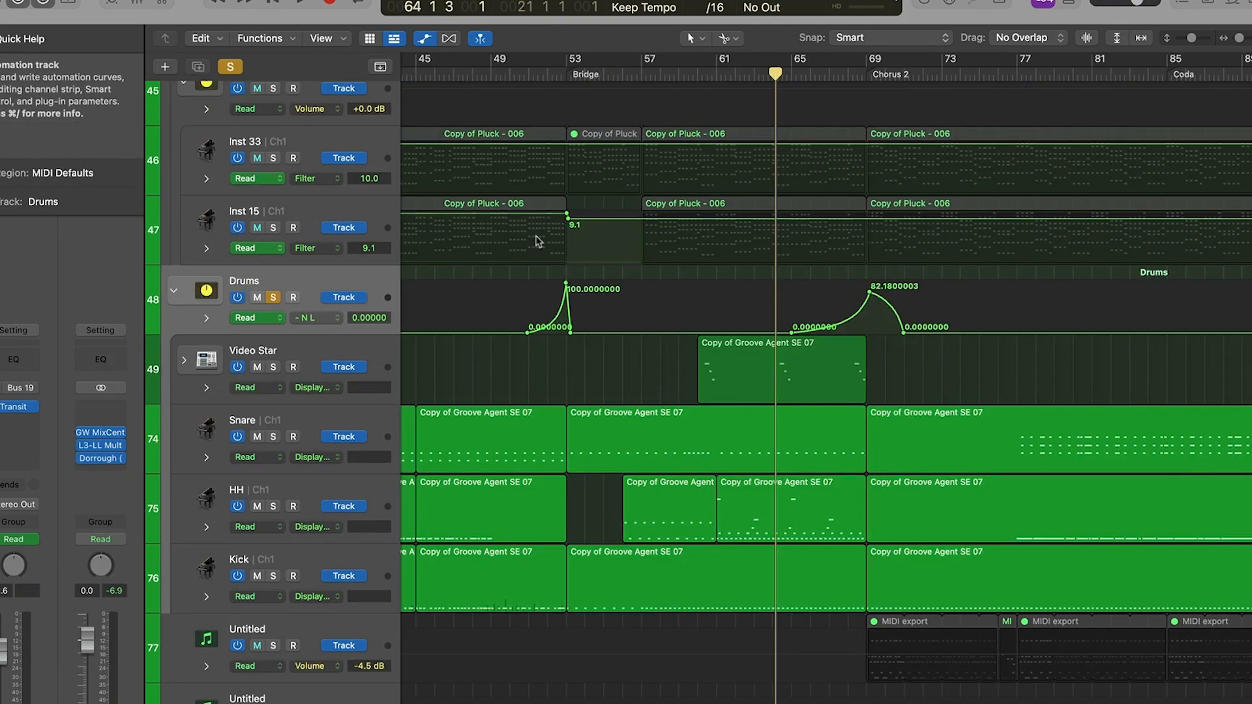
{"action": "key", "text": "space"}
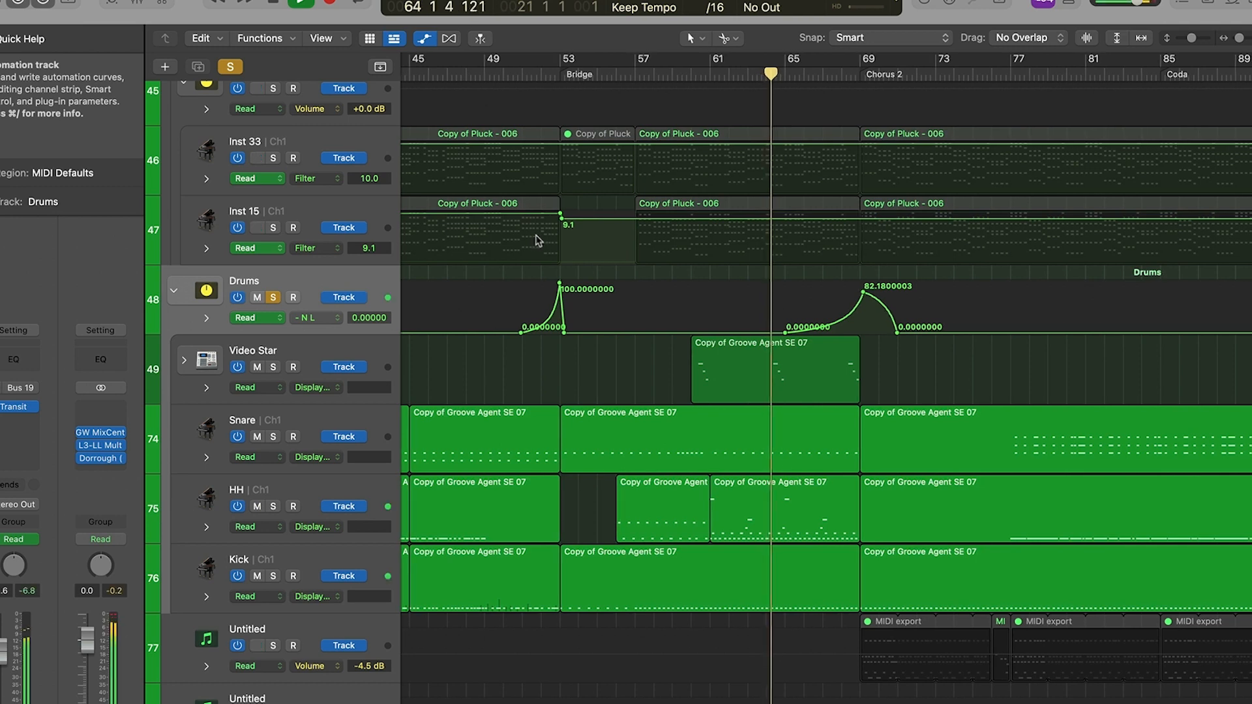
Step: Switch the solo from Drums to Plucks and reposition the Plucks Transit window during playback
{"action": "left_click", "coordinate": [230, 66]}
{"action": "key", "text": "s"}
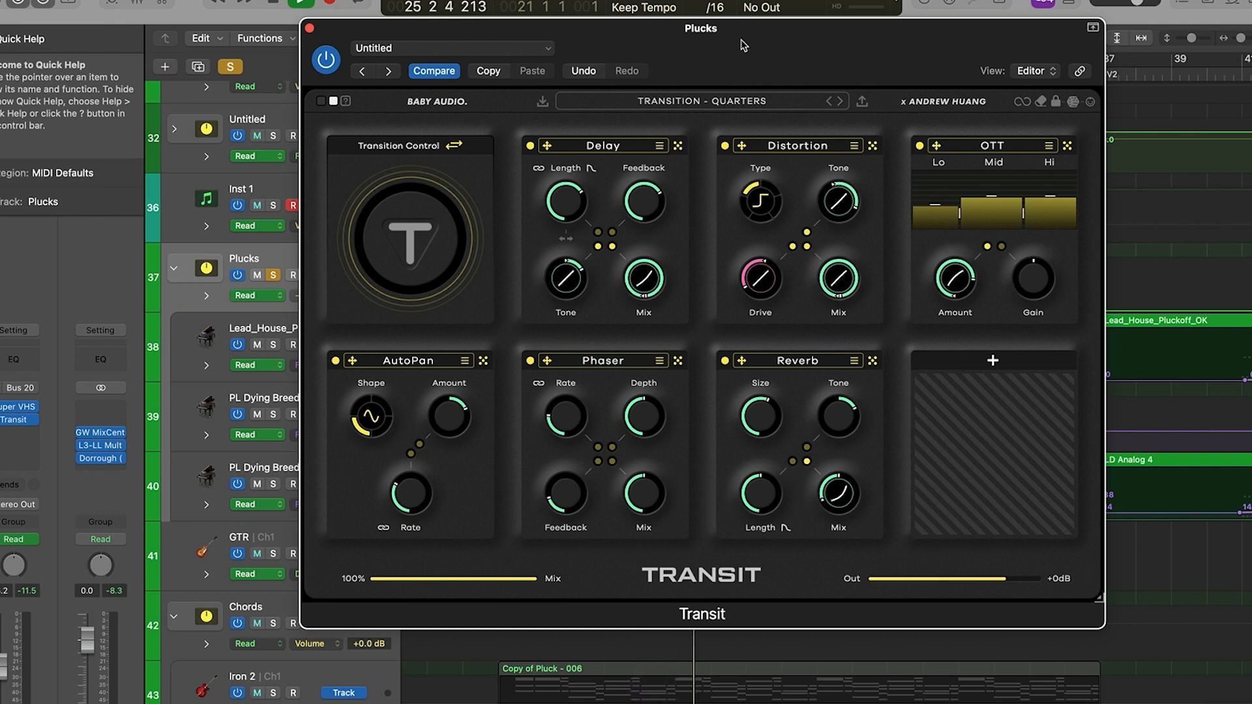
{"action": "left_click_drag", "start_coordinate": [744, 45], "coordinate": [749, 52]}
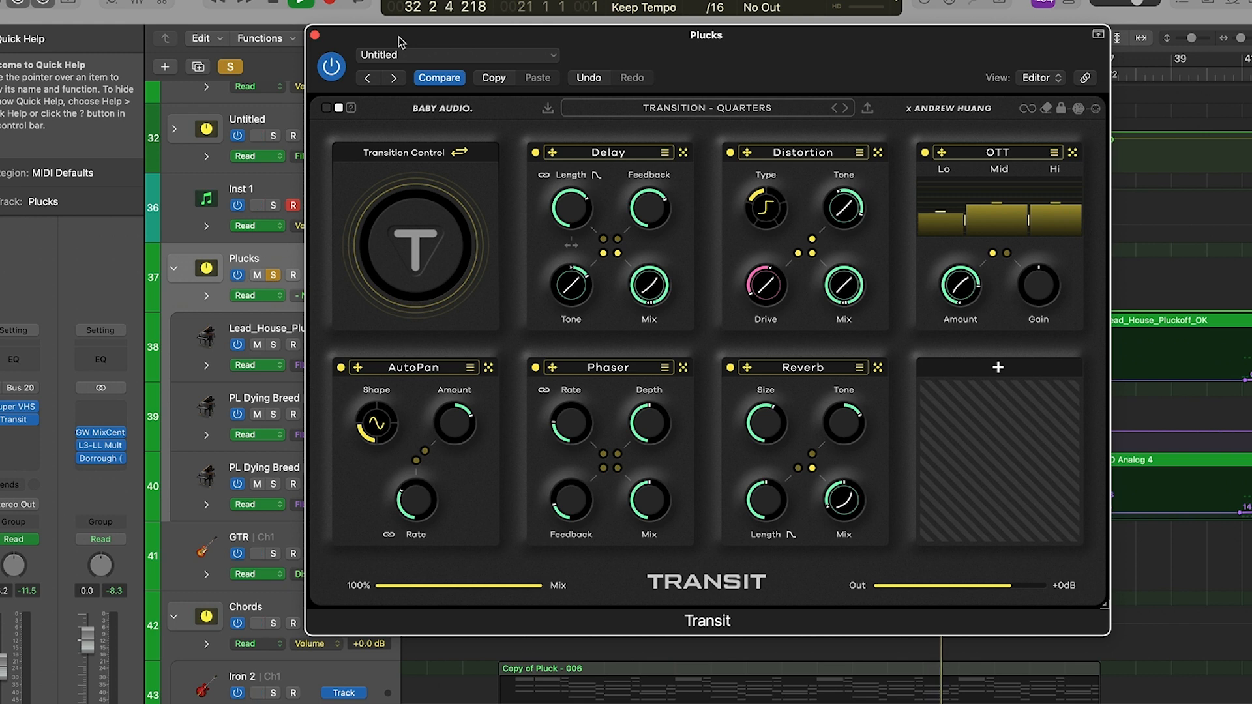
{"action": "left_click_drag", "start_coordinate": [764, 77], "coordinate": [676, 60]}
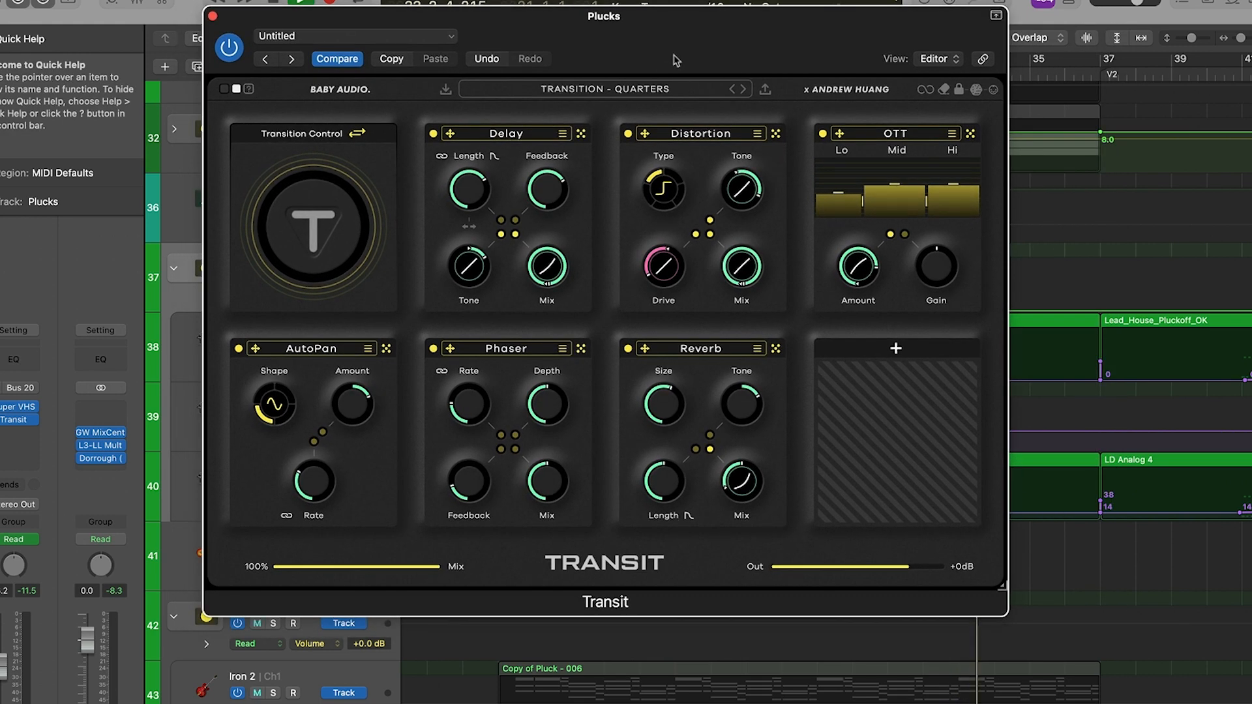